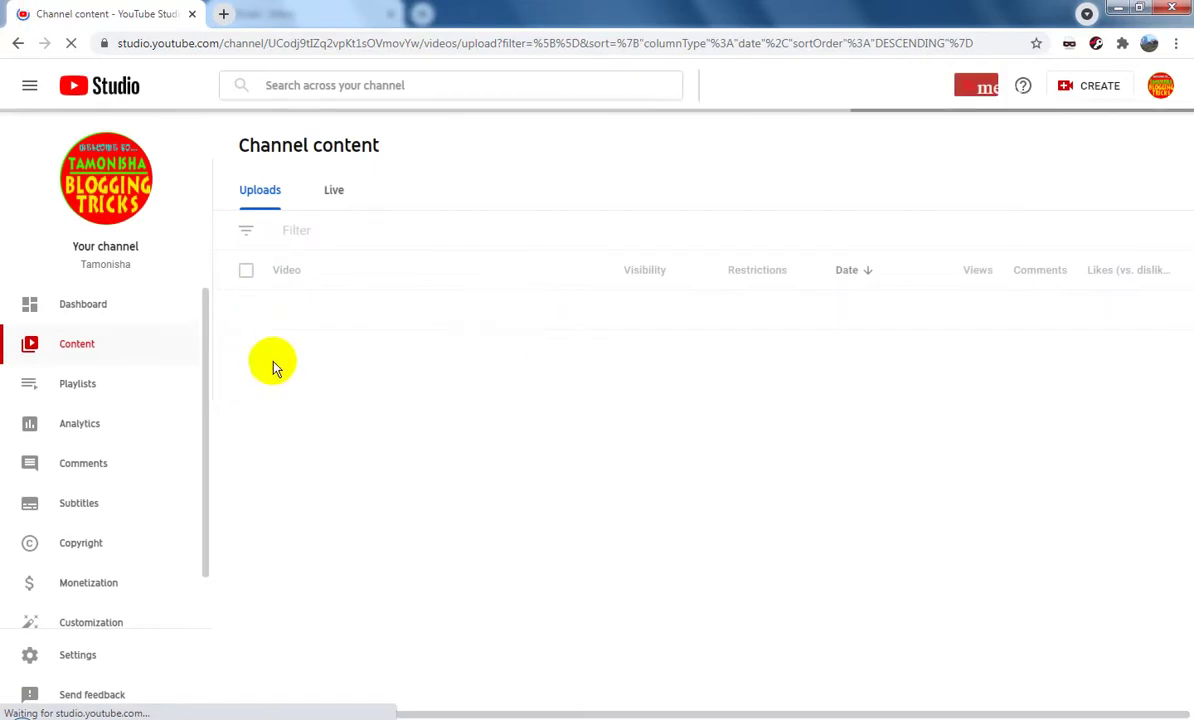
Open the details of the newest upload, "How To Get Cloud.Boost X2 for Free", in a new browser tab from the channel content list.
click(99, 314)
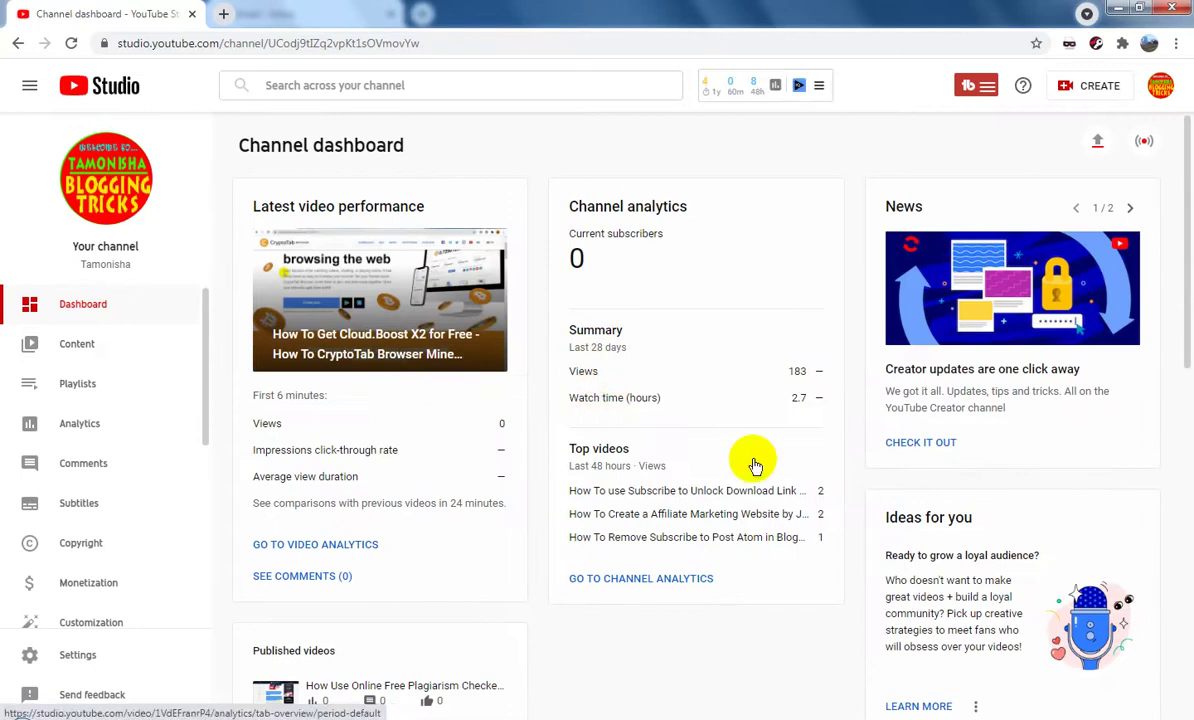
click(77, 350)
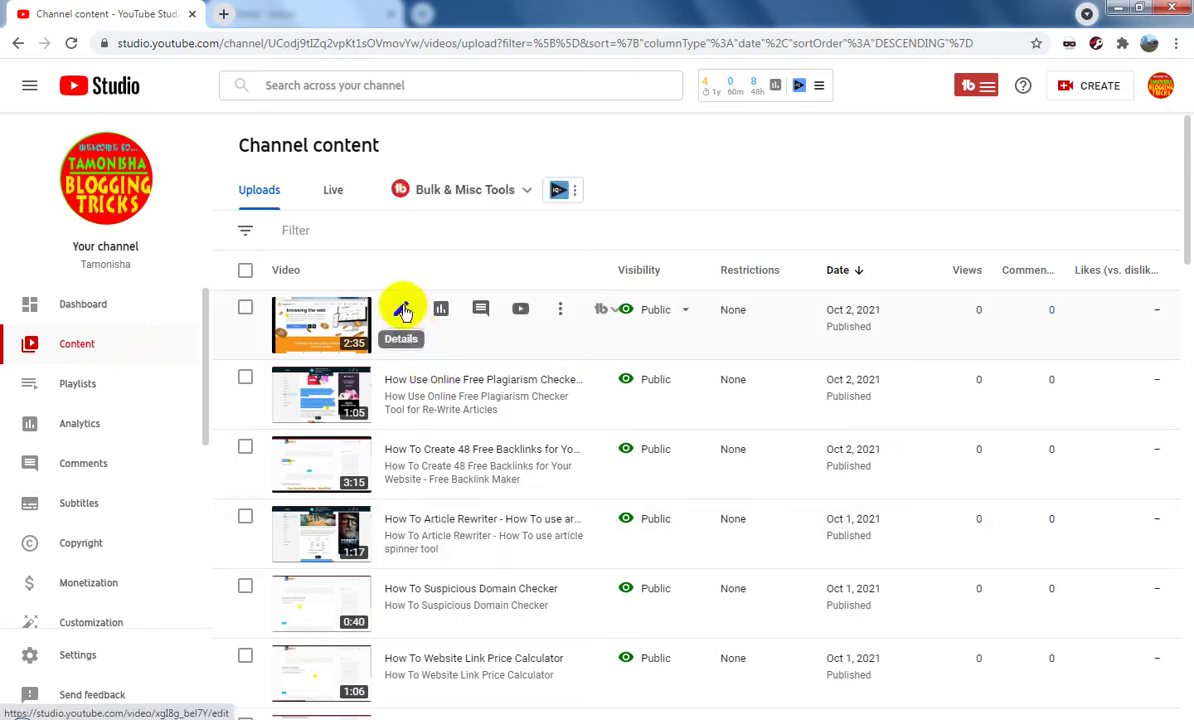
right_click(403, 310)
click(450, 318)
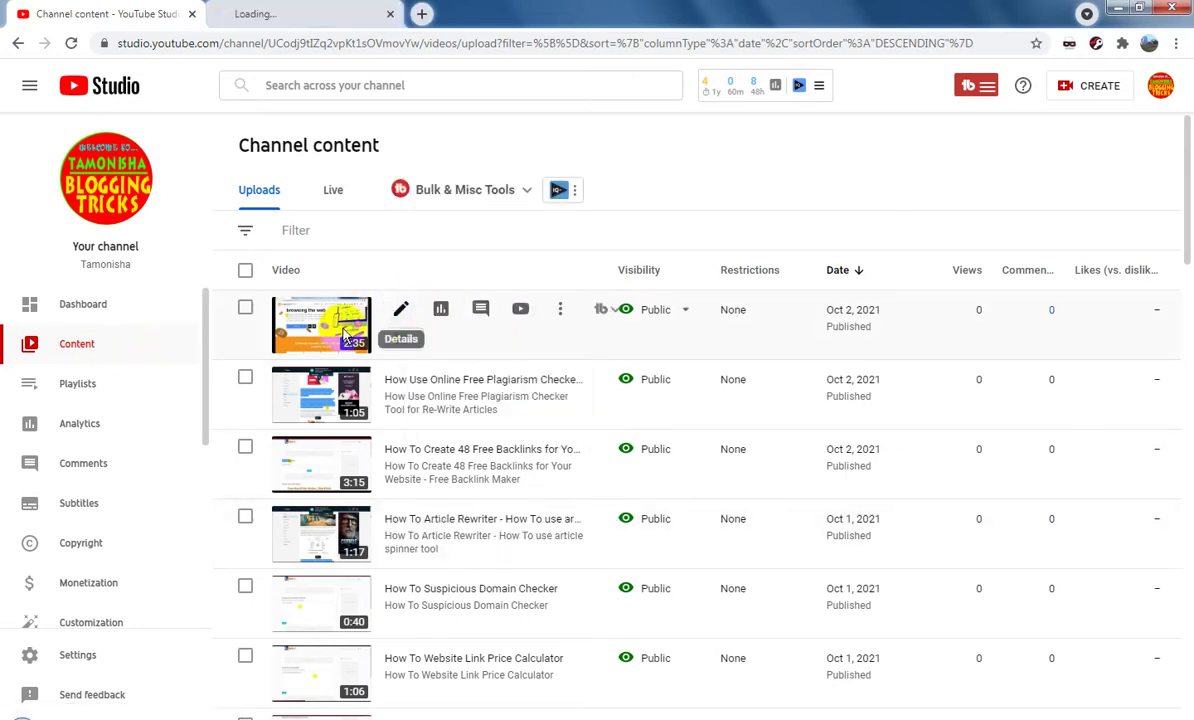
click(246, 311)
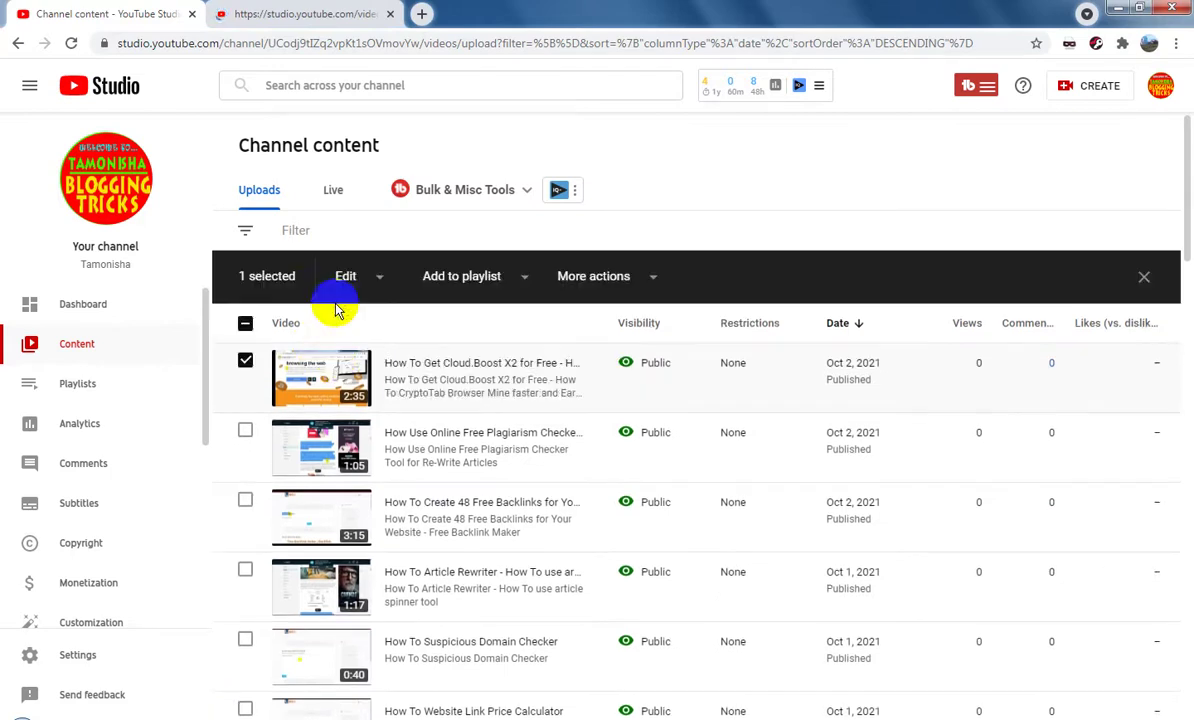
click(305, 15)
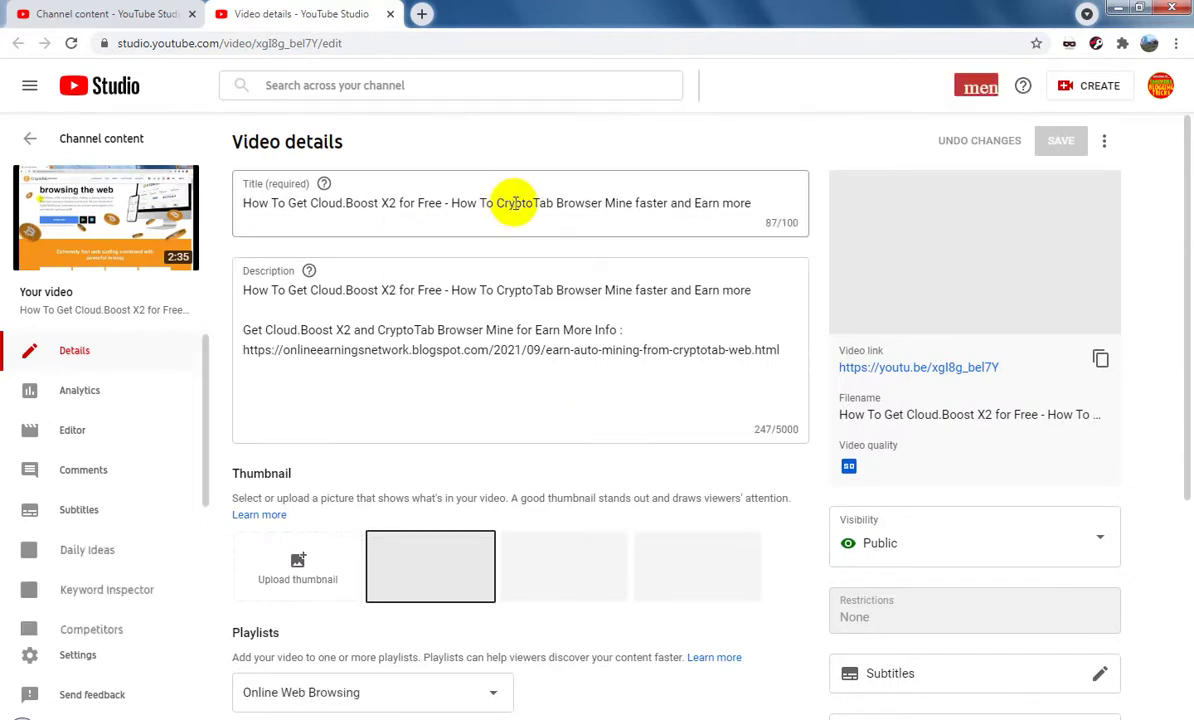
Copy the video's full title into the blank WordPad document and enlarge the document view to 120%.
triple_click(514, 203)
right_click(530, 208)
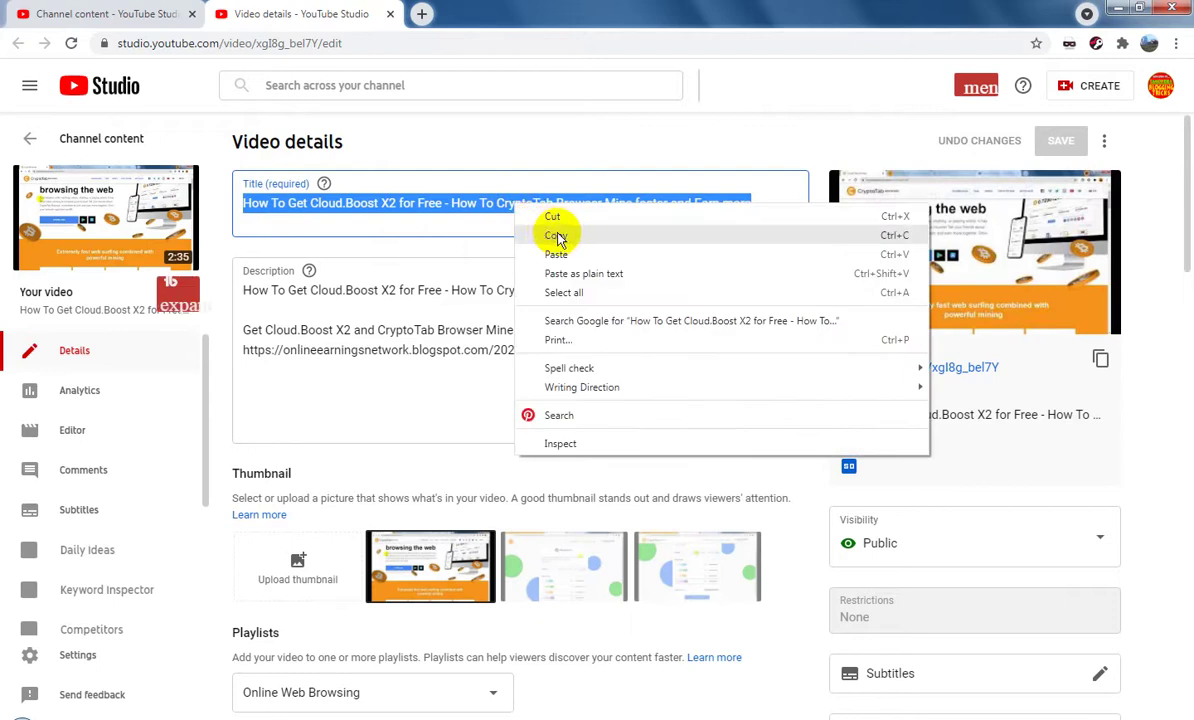
click(554, 235)
click(460, 717)
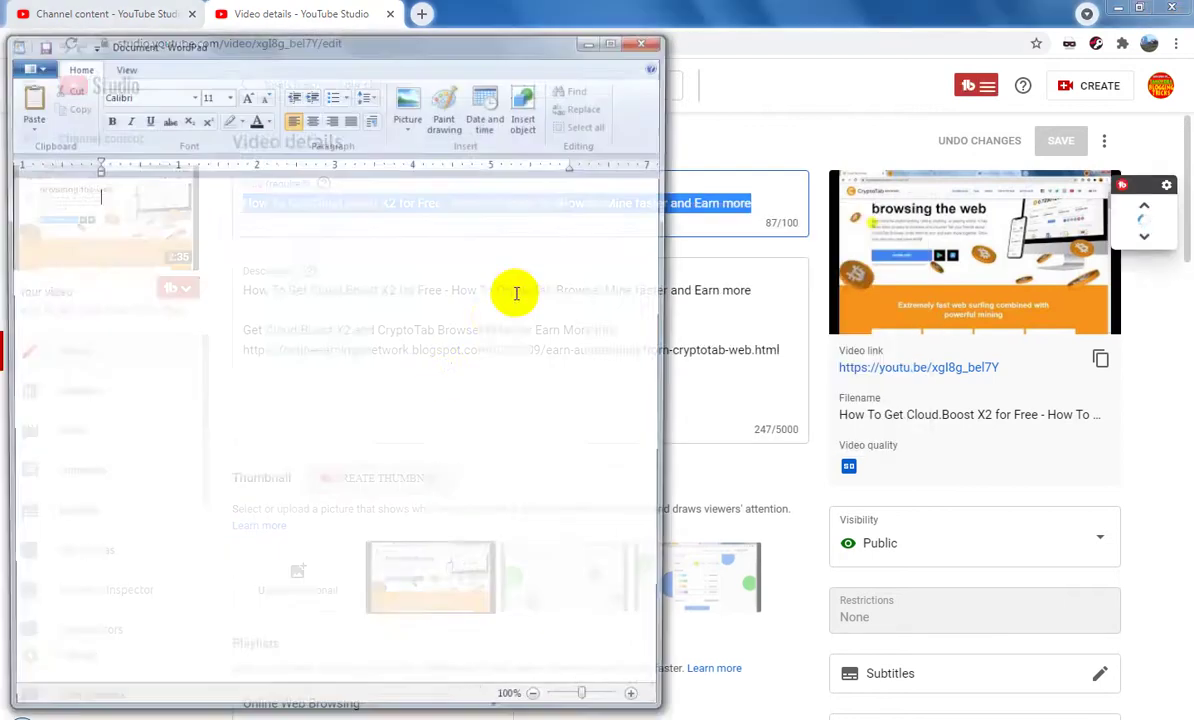
key(ctrl+v)
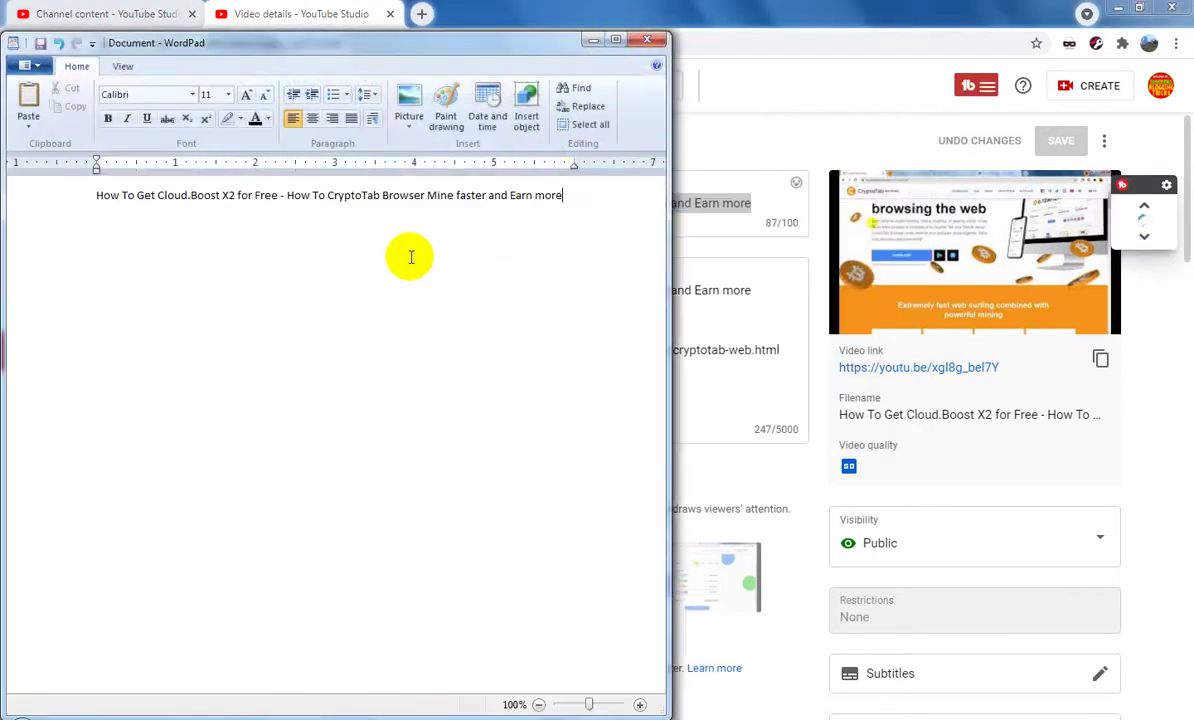
scroll(183, 225, up, 1)
scroll(183, 225, up, 1)
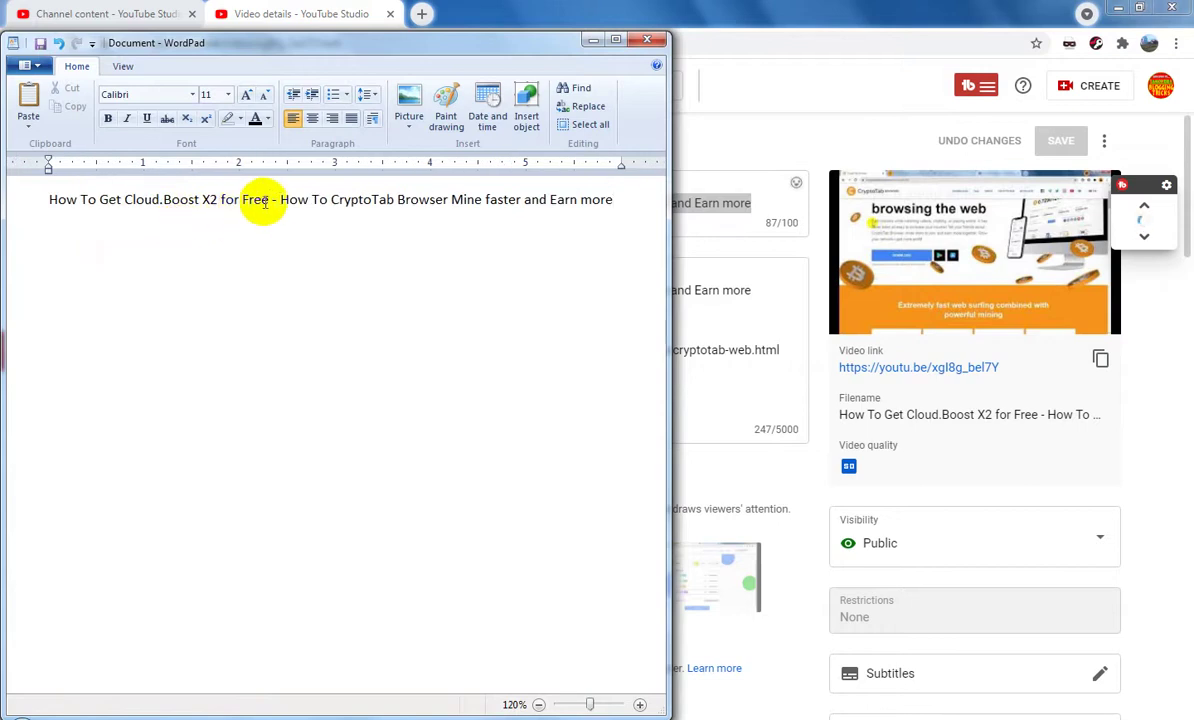
Split the pasted title into two lines before "CryptoTab", removing the second "How To" and the dash after "Free".
drag(281, 199, 325, 201)
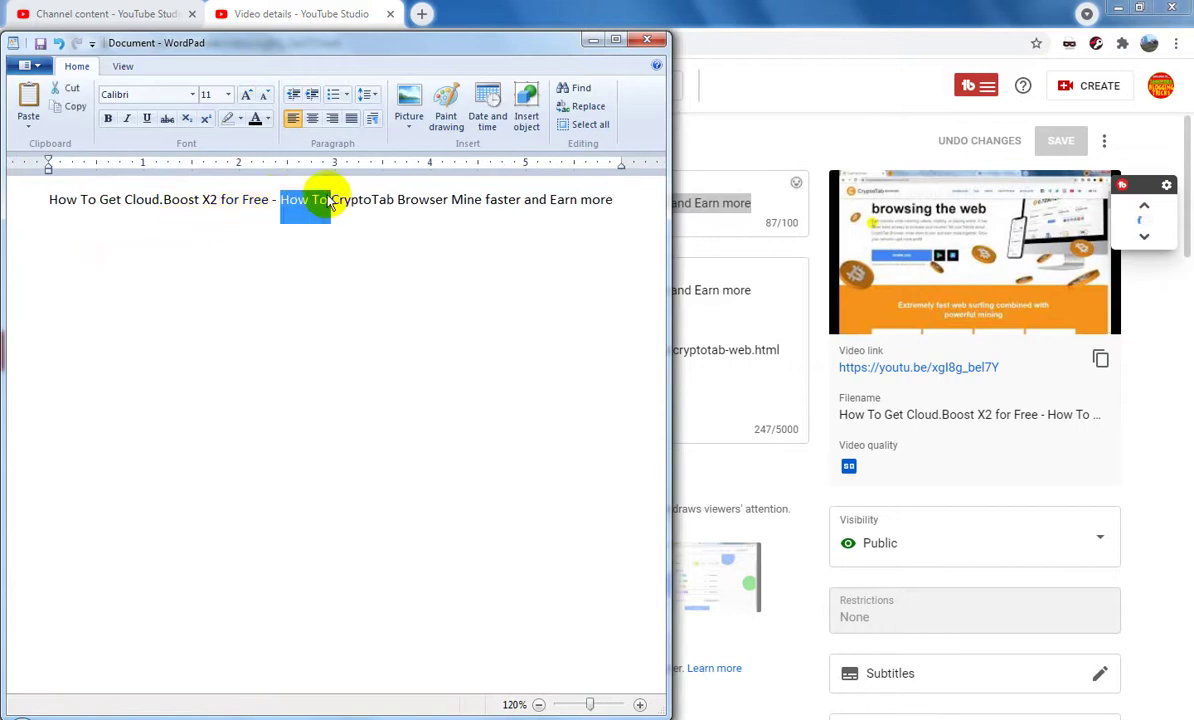
key(BackSpace)
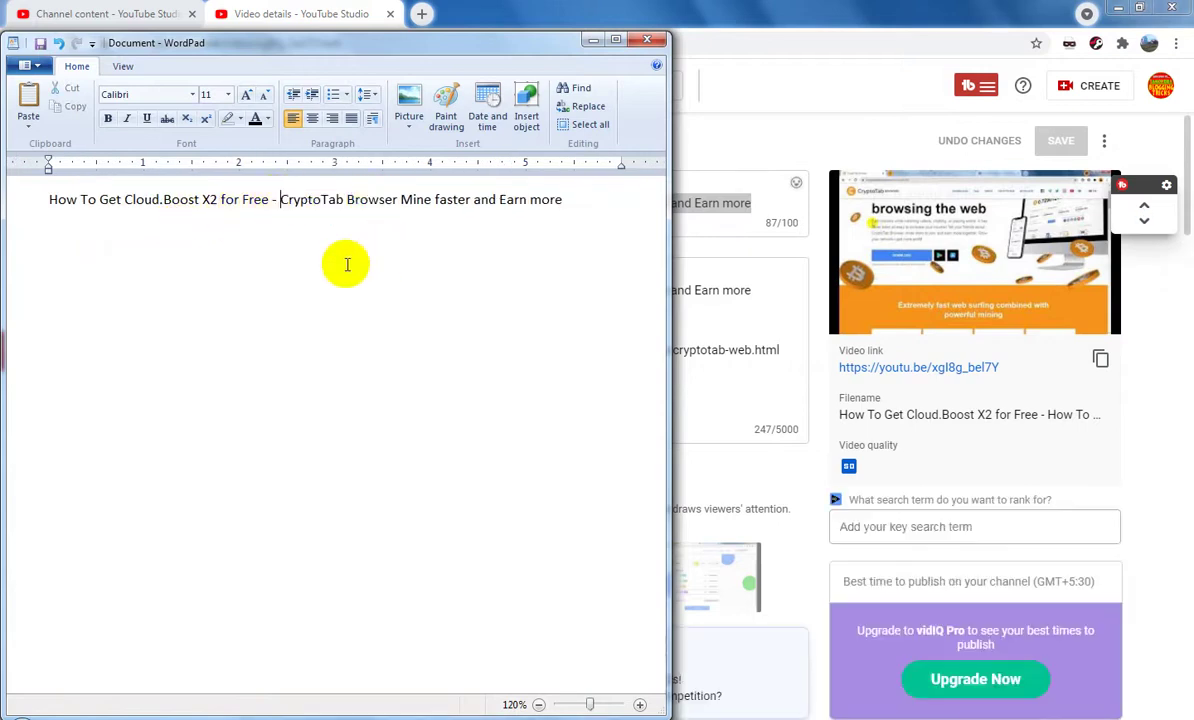
key(Return)
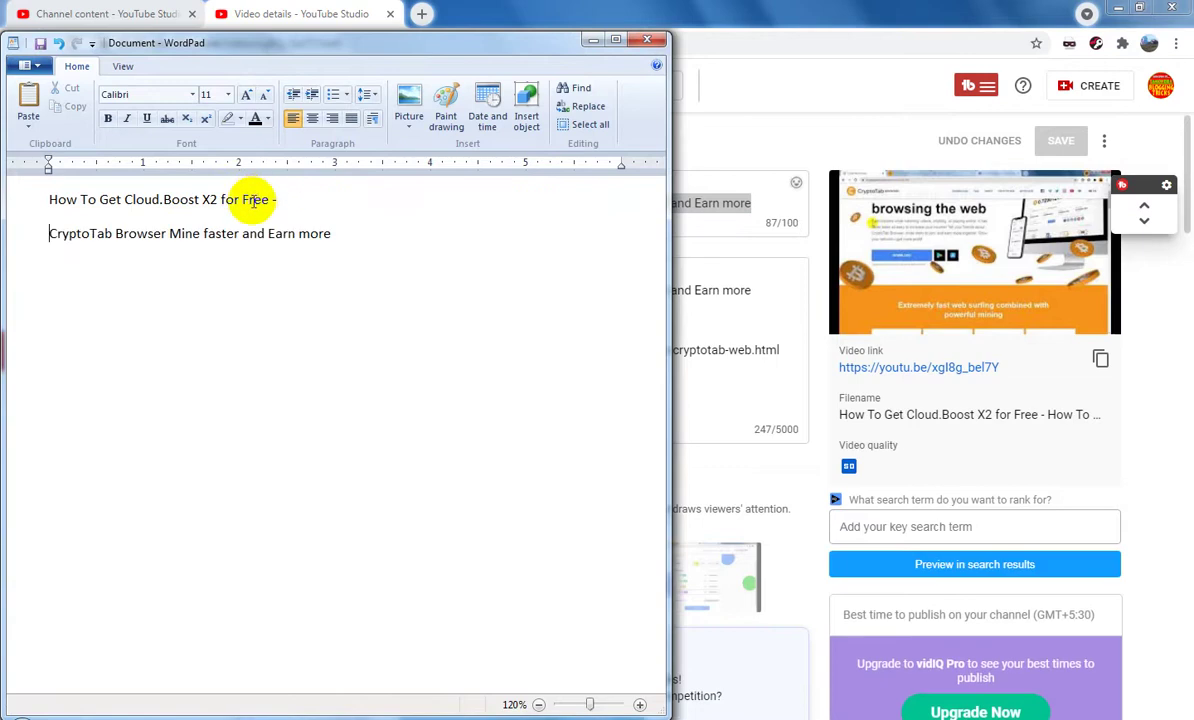
click(285, 195)
key(BackSpace)
key(BackSpace)
key(BackSpace)
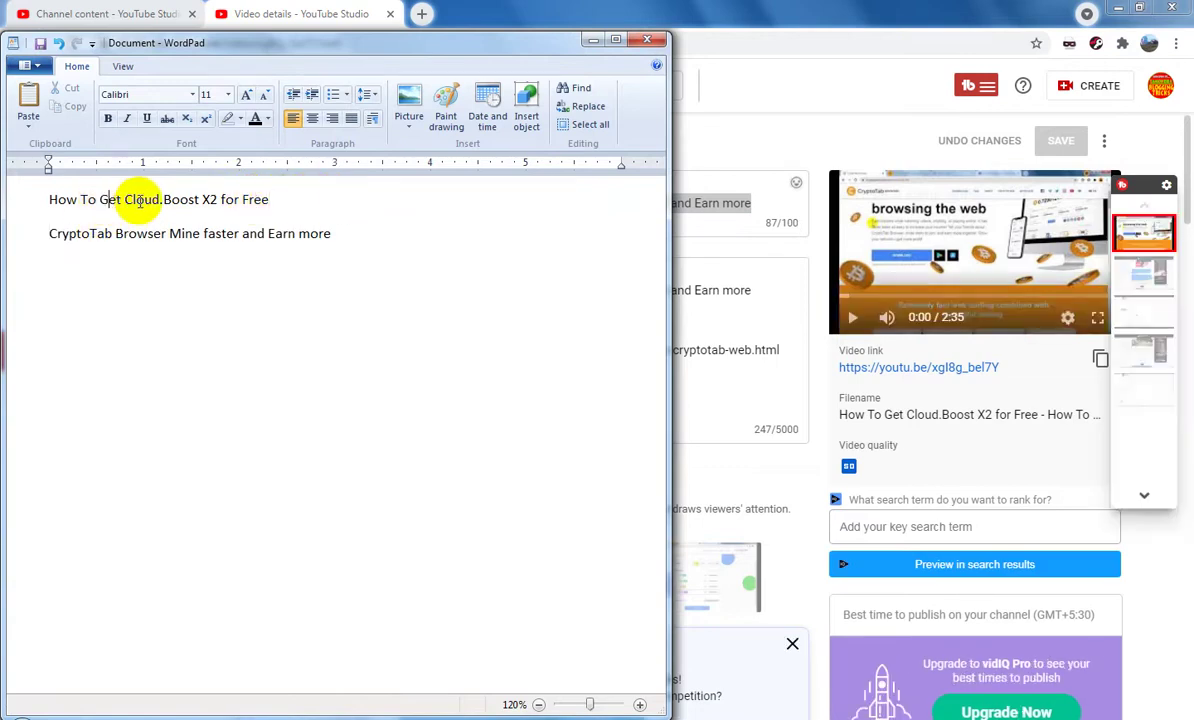
Start a keyword line above the title phrases with "How, To, How To, Cloud boost, how to cloud boost,".
key(Return)
key(Up)
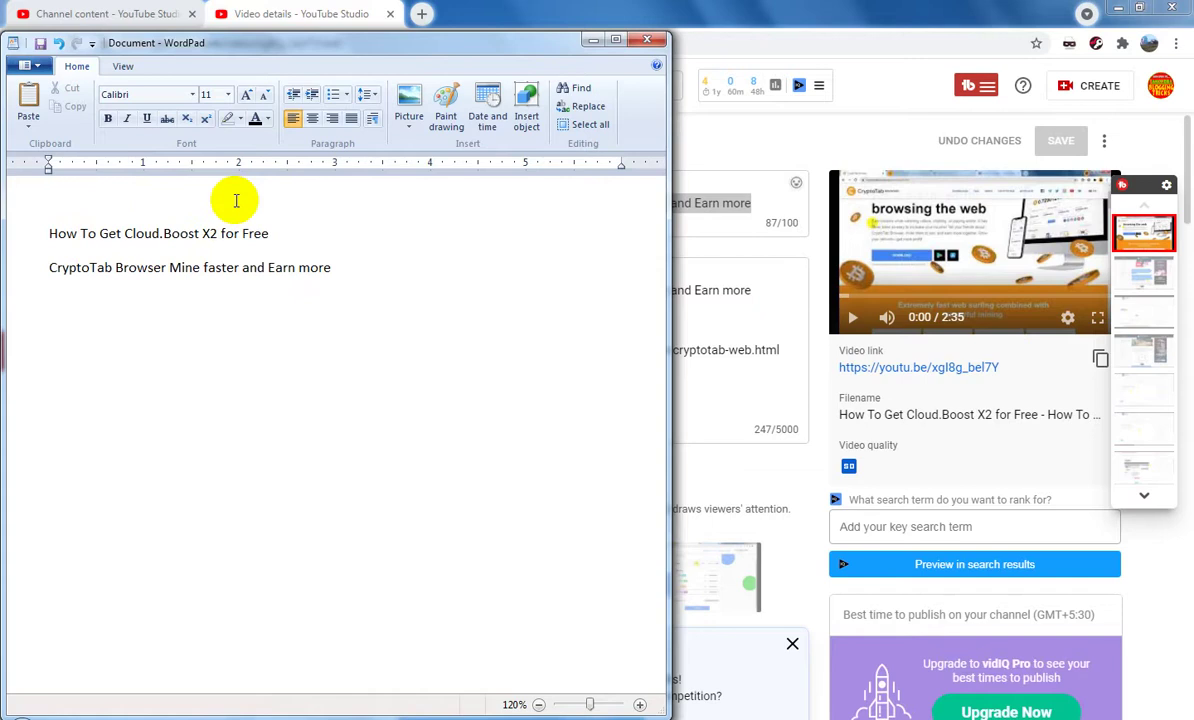
text(How, To, How To)
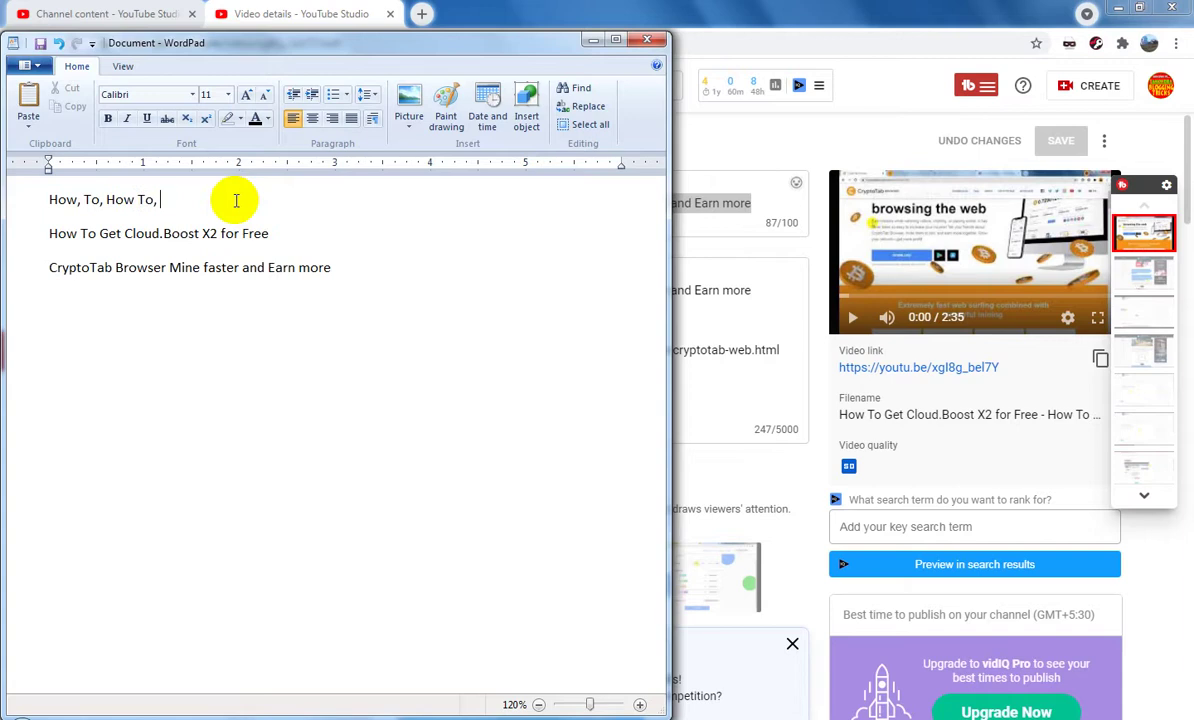
text(, Cloud boost)
click(196, 194)
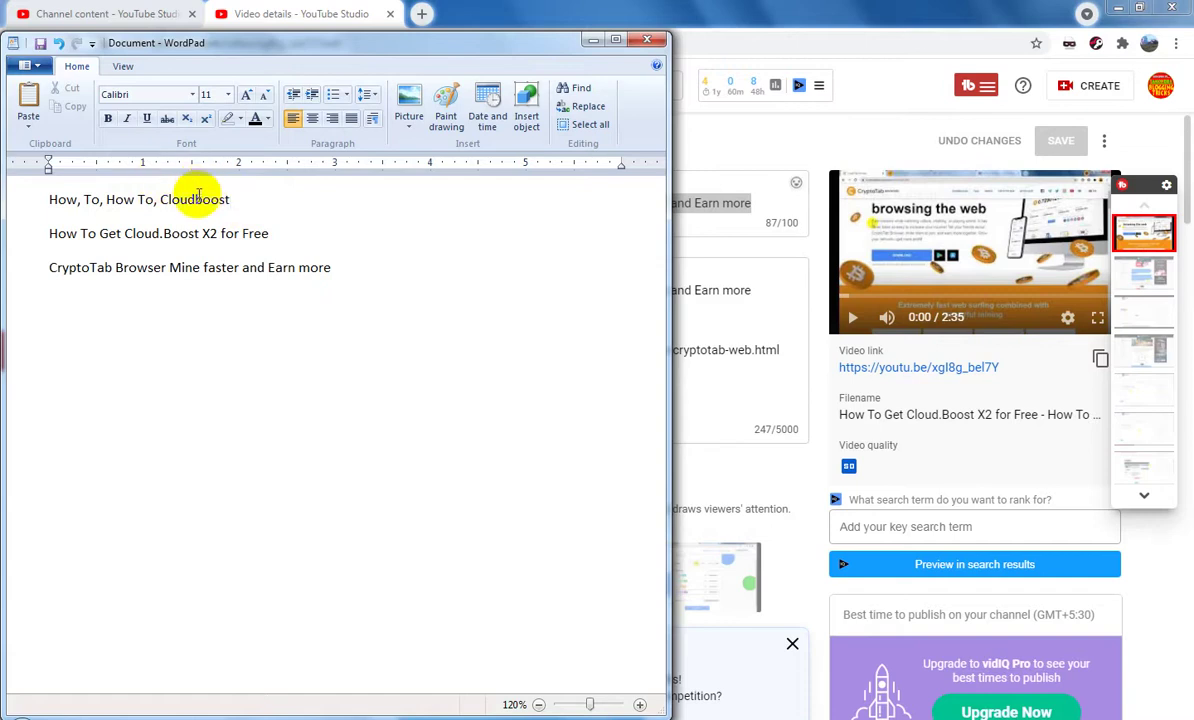
click(242, 199)
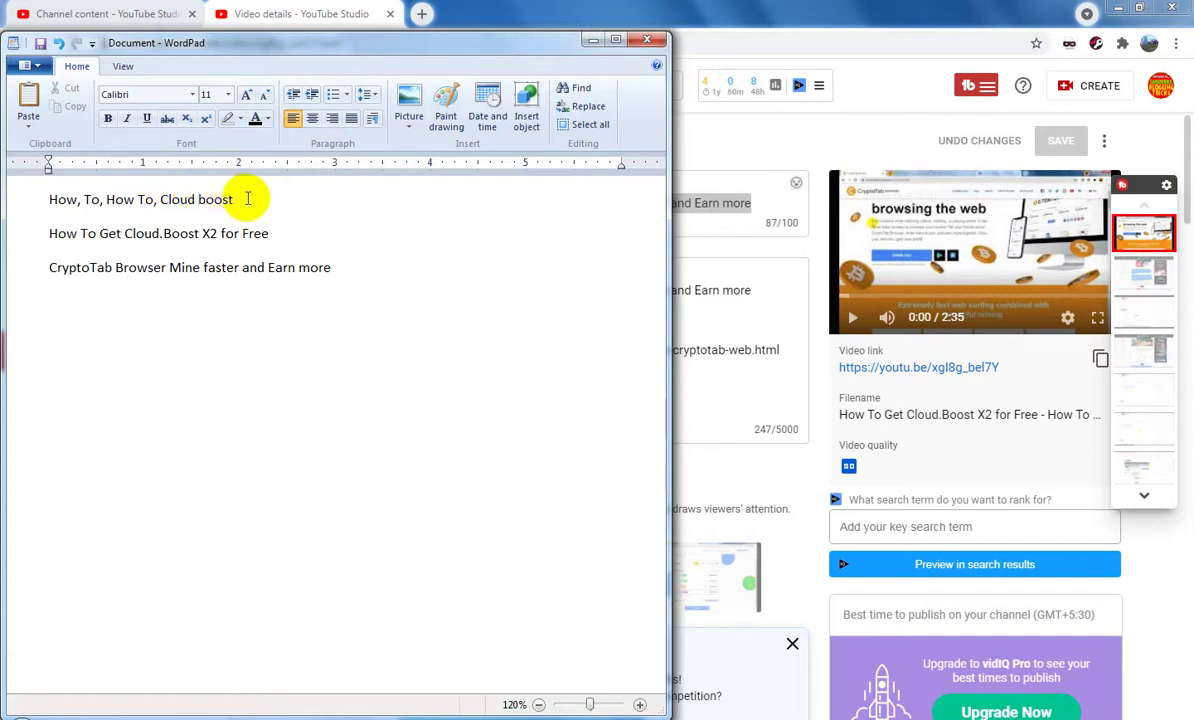
text(, how to cloud boost,)
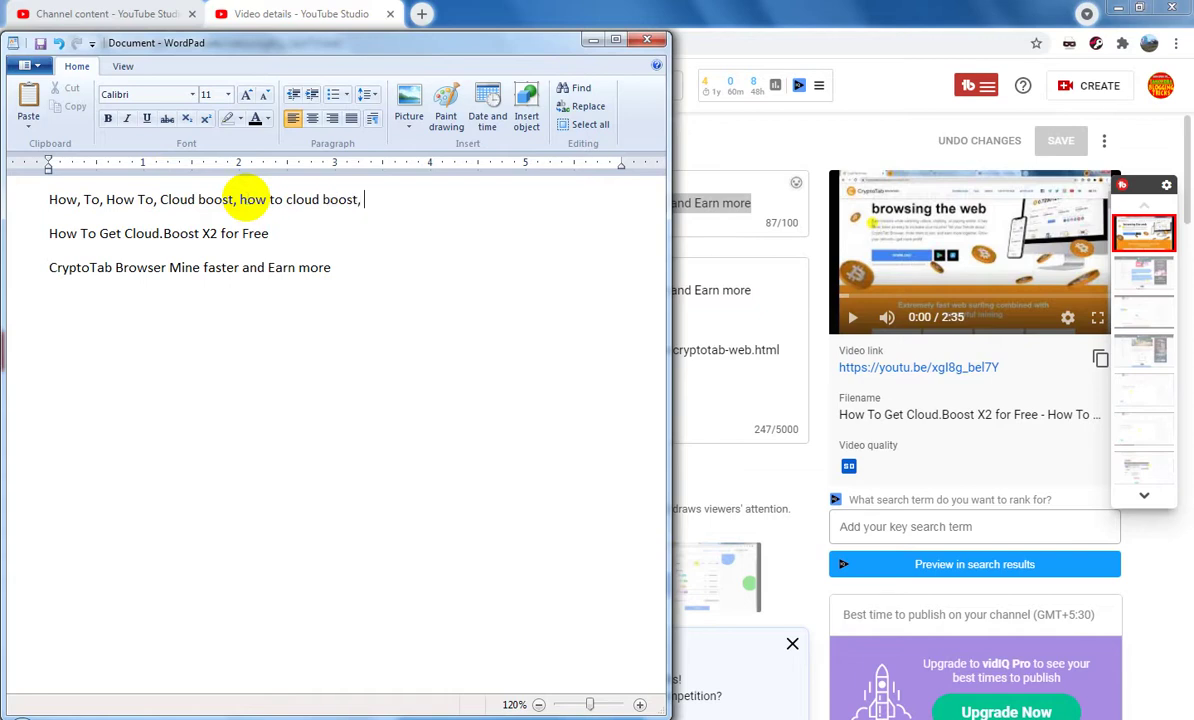
Continue the keyword line with "how to cryptotab boost, cryptotab earnings, cryptotab mine faster".
text( how to cryptotab)
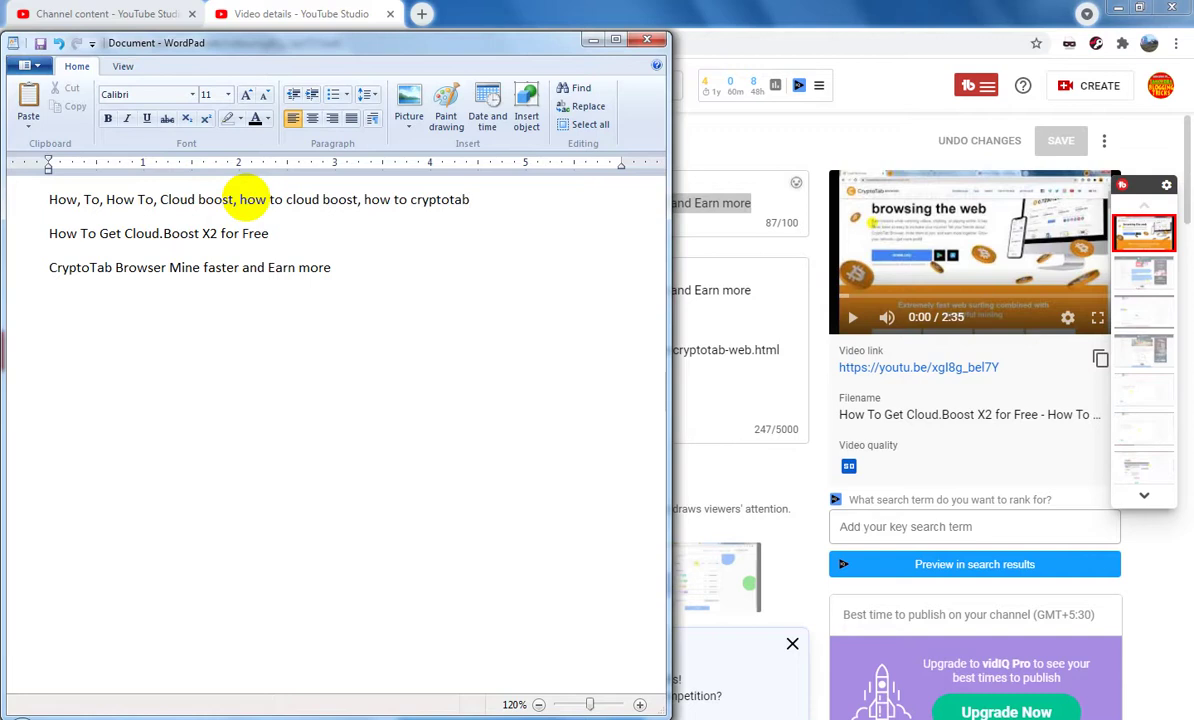
text( boost, cryptotab earnin)
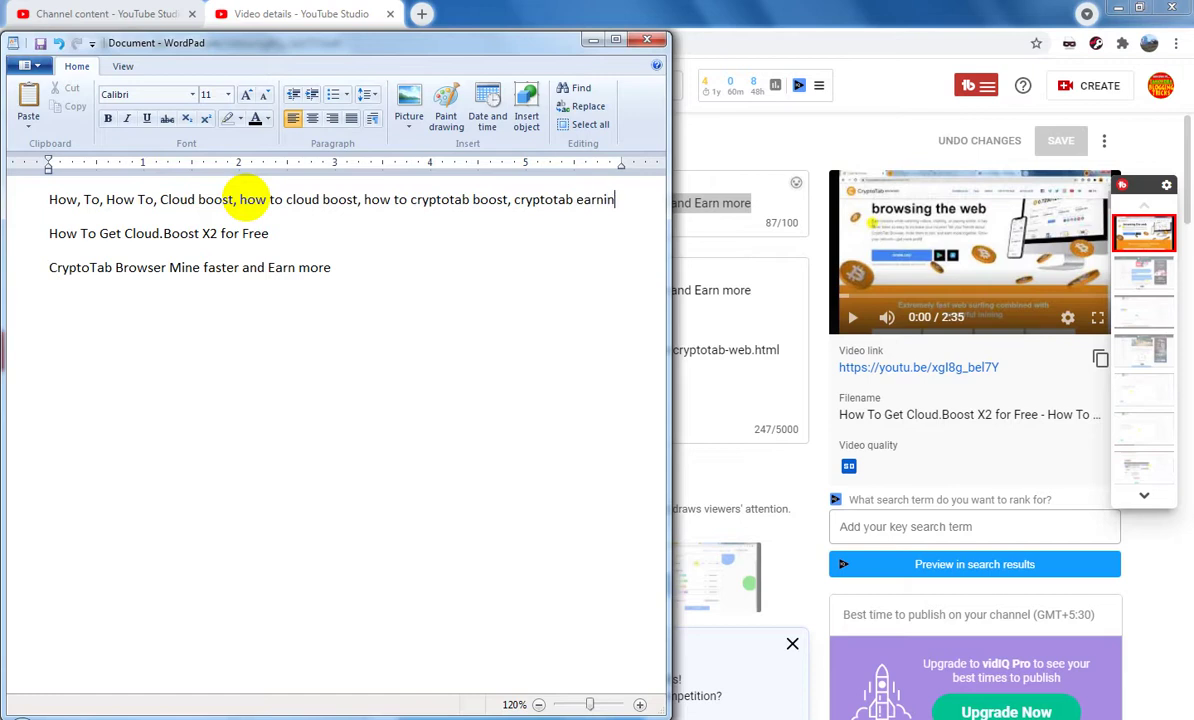
text(gs,)
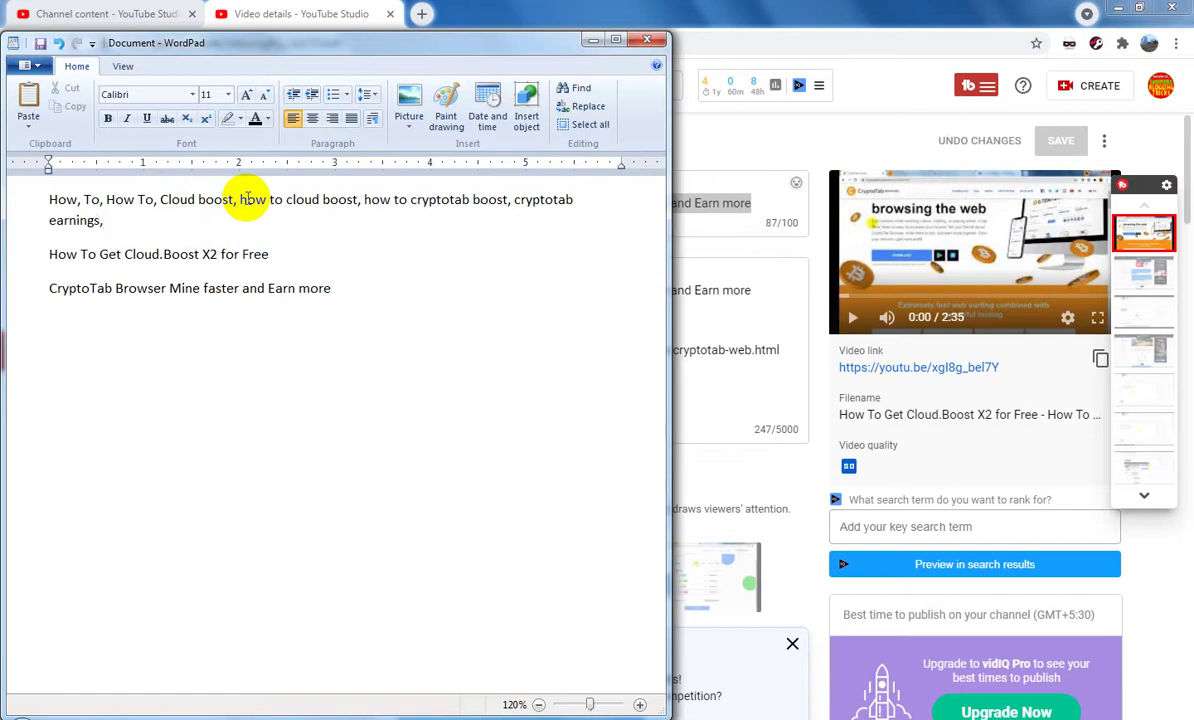
text( cryptotab mine f)
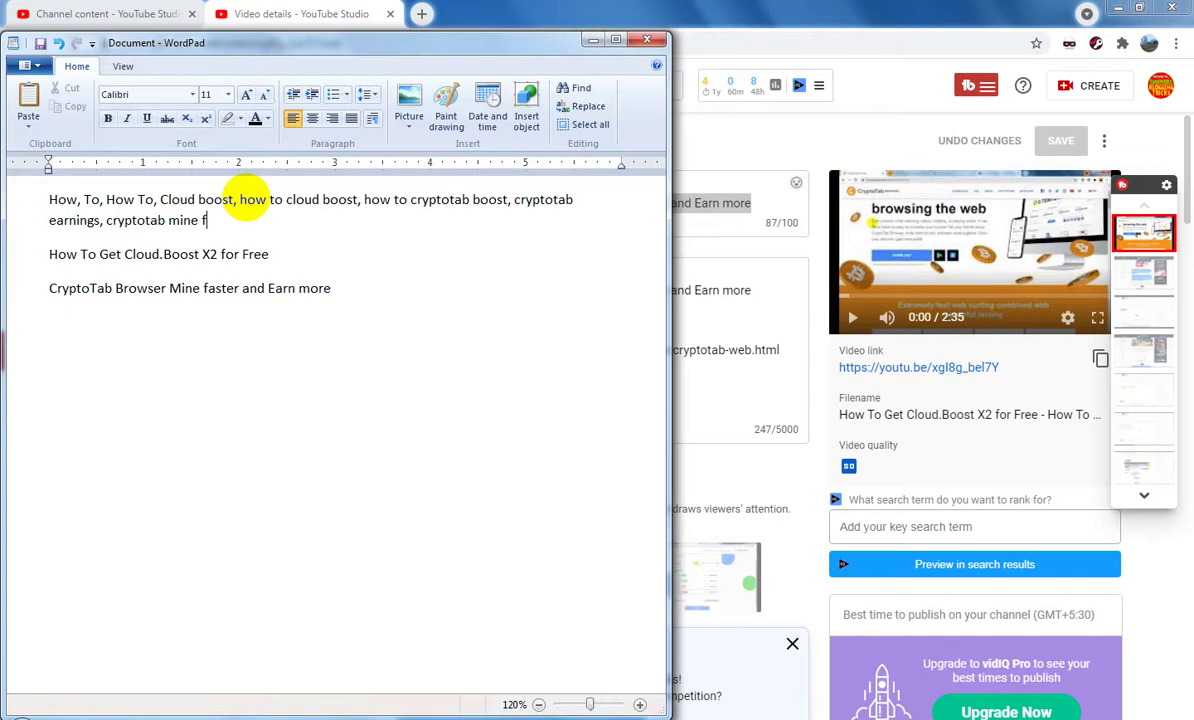
text(aster)
Add the keywords "cryptotab mine, cryptotab, get cloud boost x2, bitcoin mine faster, bitcoin mine, btc mine" to the list.
text(, cryptotab)
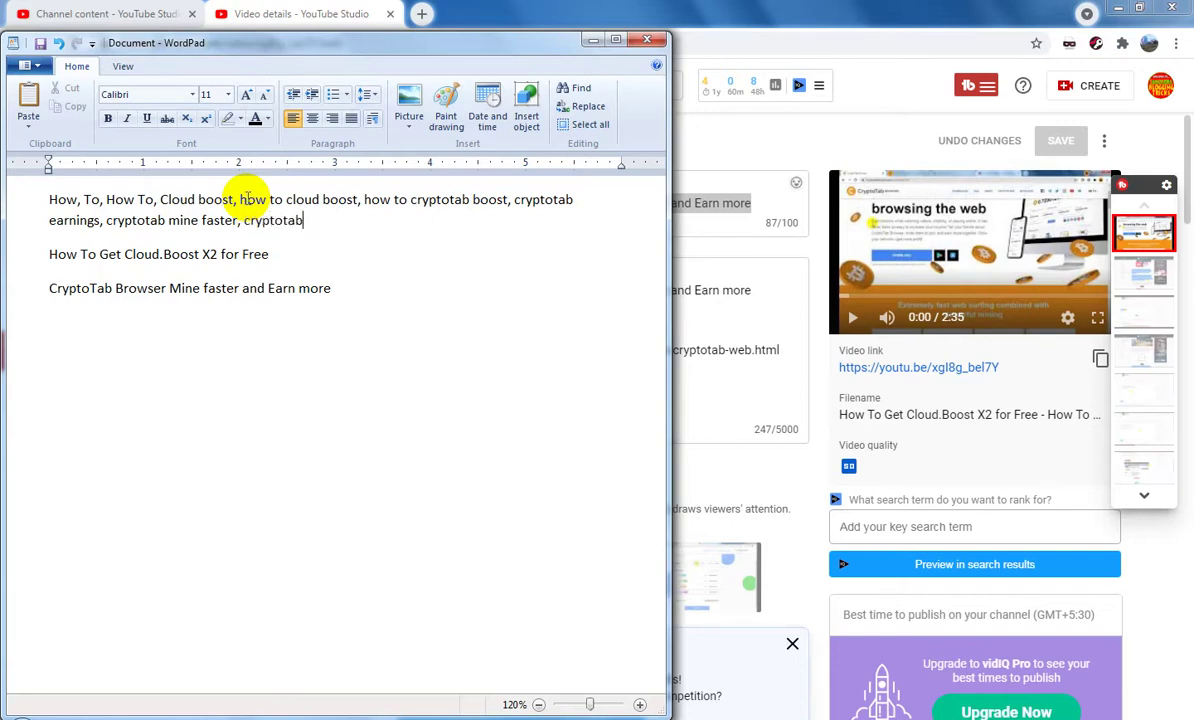
text( mine, cryptotab,)
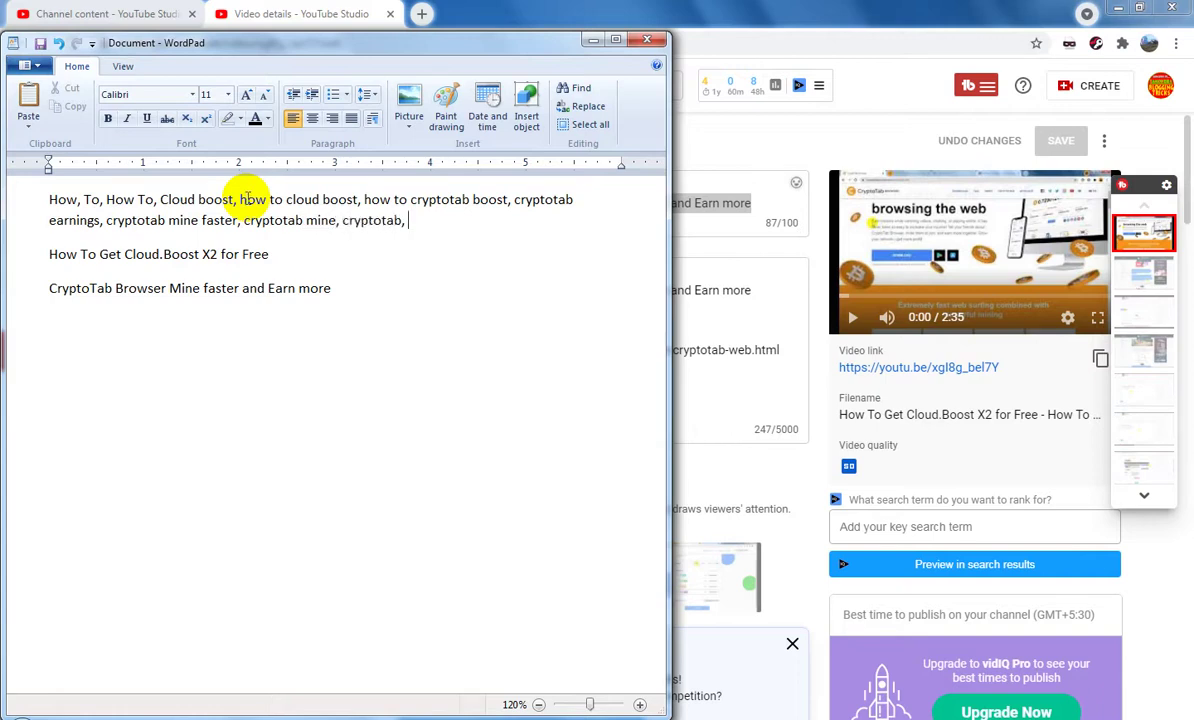
text( get cooud boost x2,)
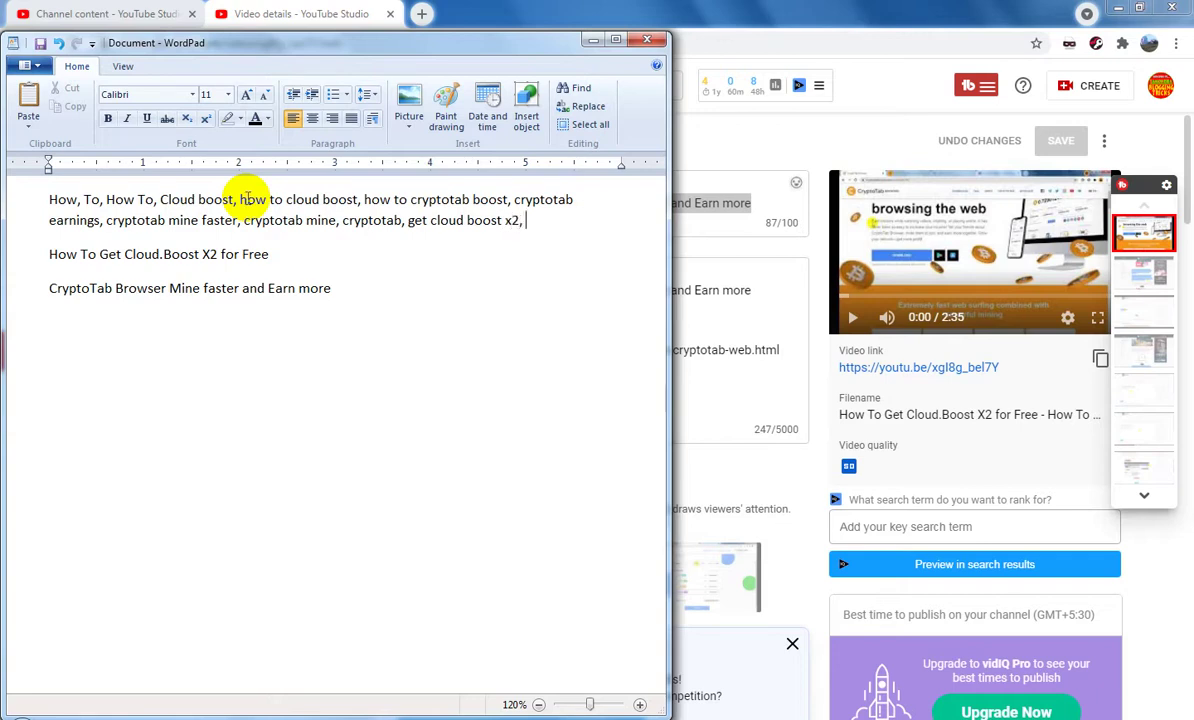
text(bitcoin mine faster, b)
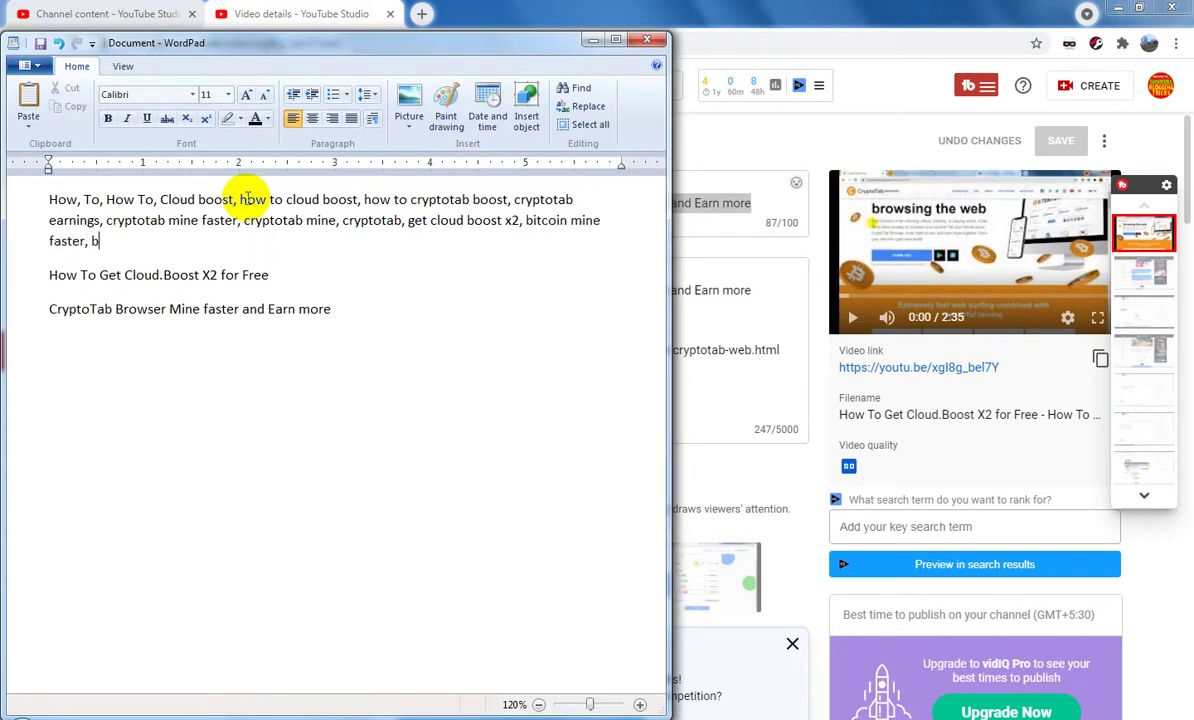
text(itcoin mine, btc mine)
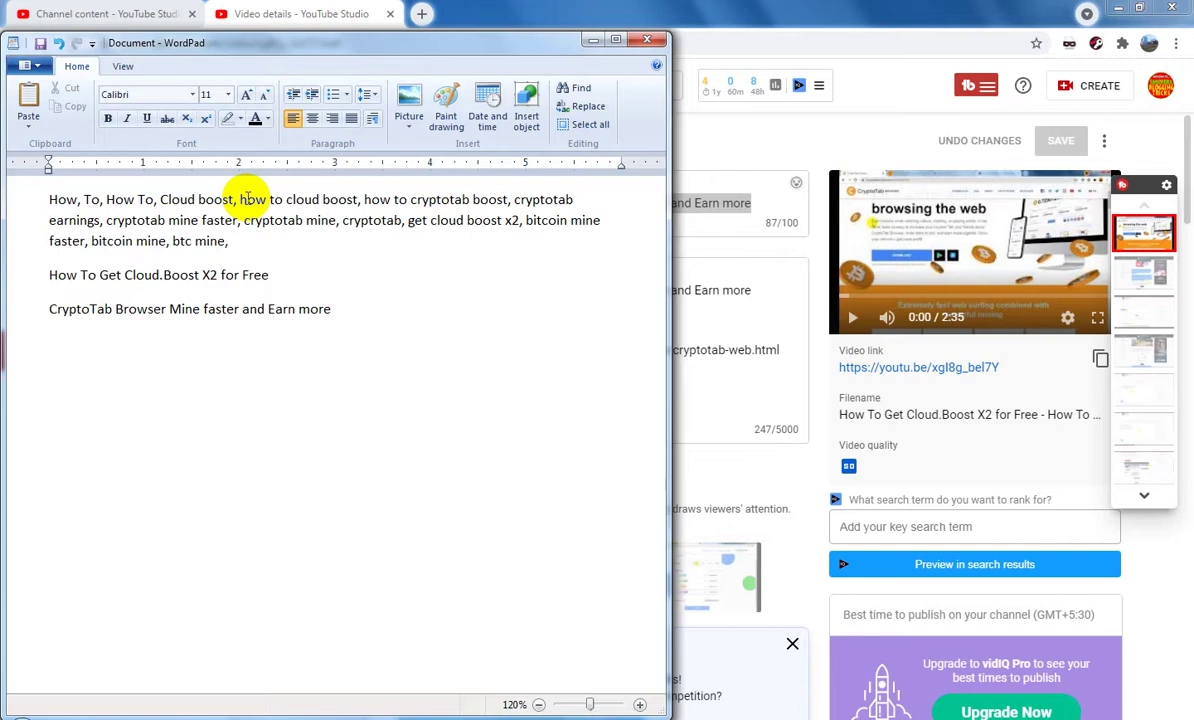
Complete the keyword list with "earn more bitcoin, earn more btc, cryptotab browser, crypto tab browser,".
text(, earn more bitcoin)
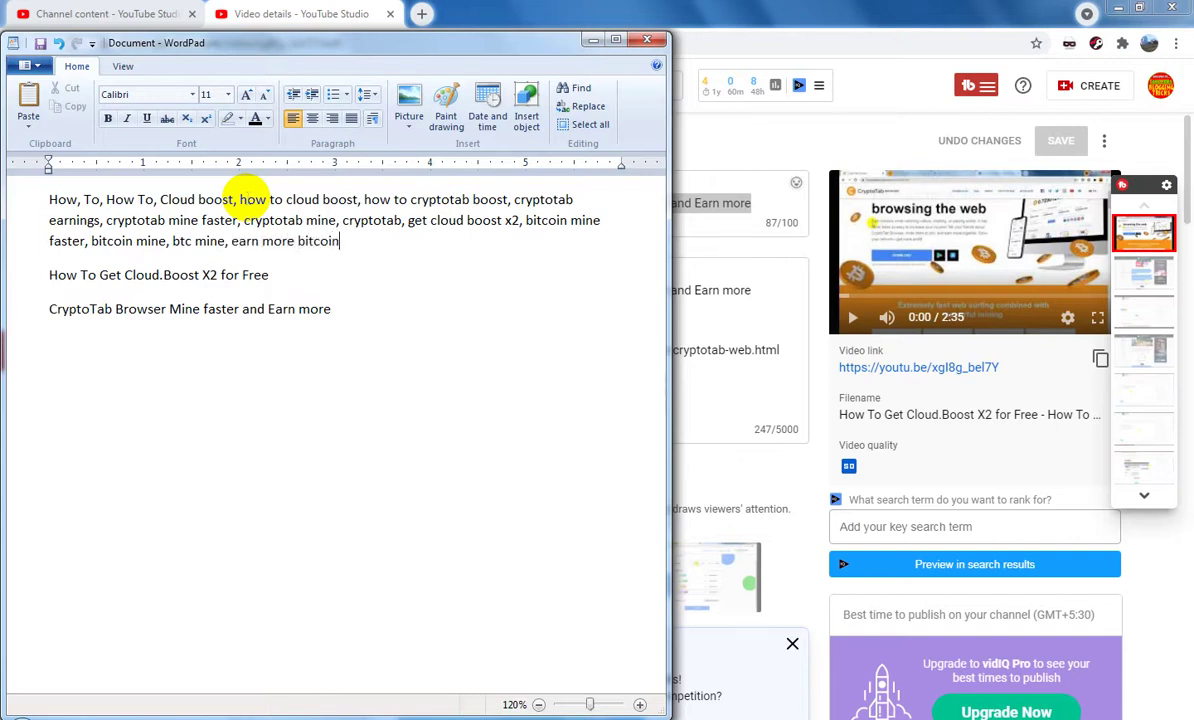
text(, earn mor)
text(e btc)
text(, cryptotab)
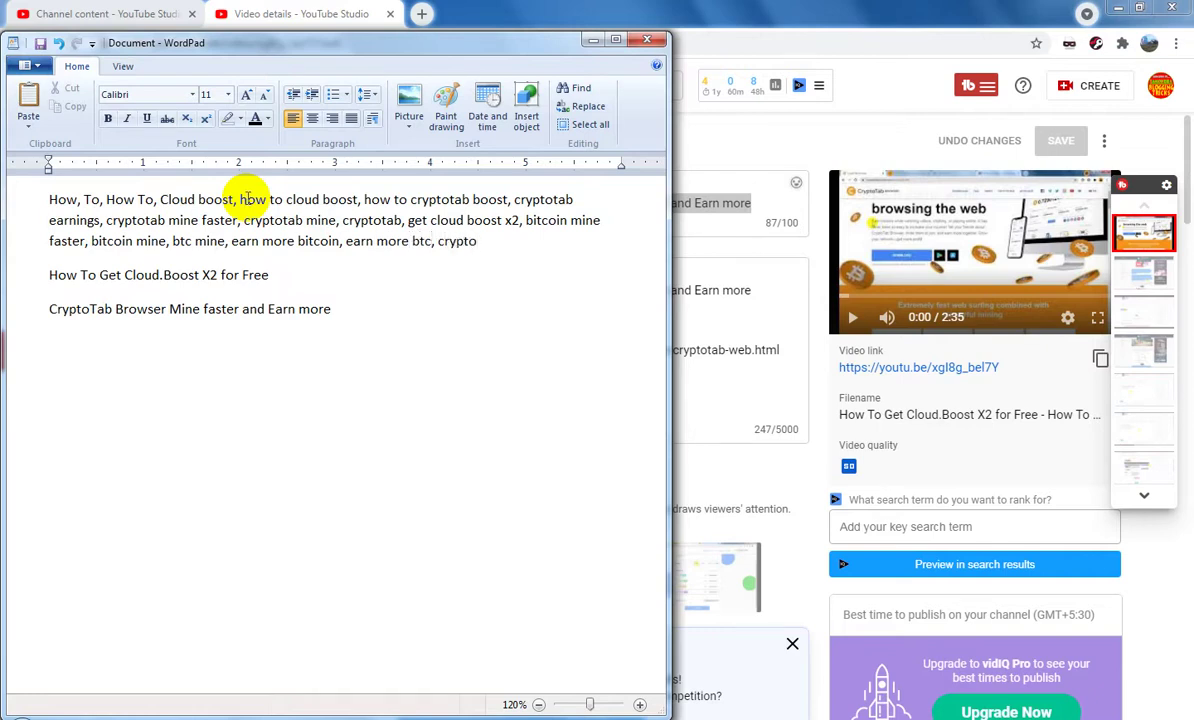
text( brow)
text(ser,)
text( crypto ta)
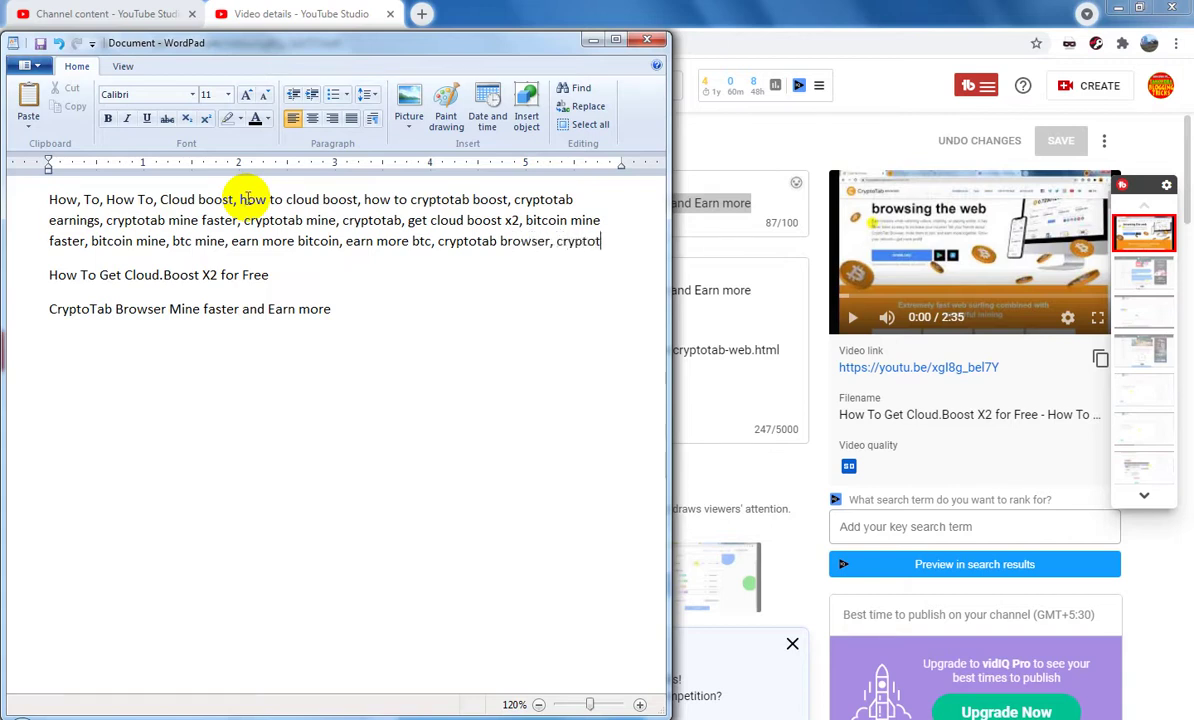
text(b br)
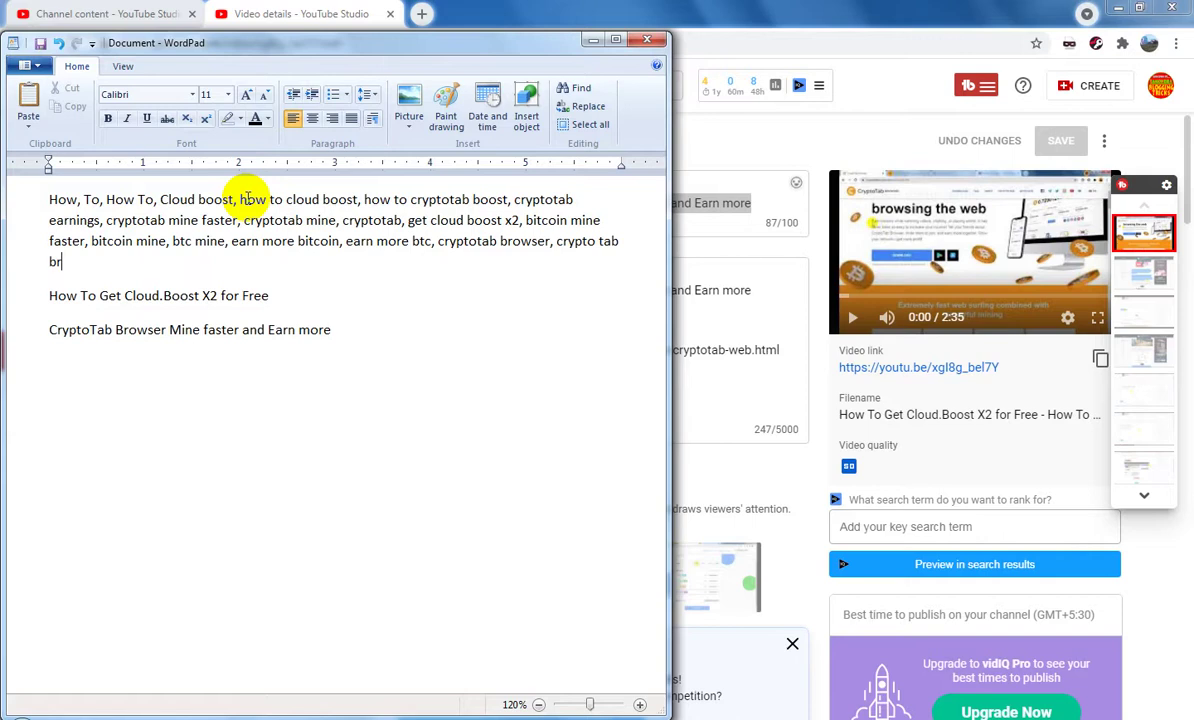
text(owser,)
Copy the whole keyword list from WordPad and paste it into the video's Tags field in YouTube Studio.
drag(125, 259, 11, 195)
key(ctrl+c)
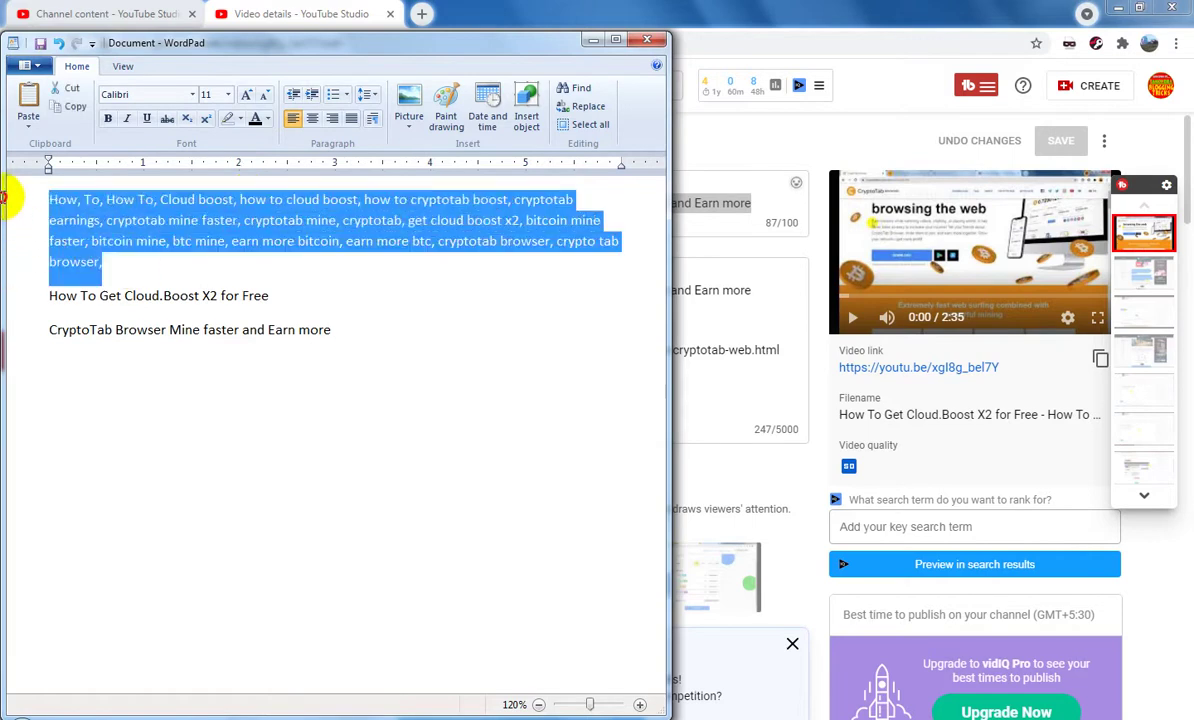
click(596, 41)
scroll(612, 457, down, 3)
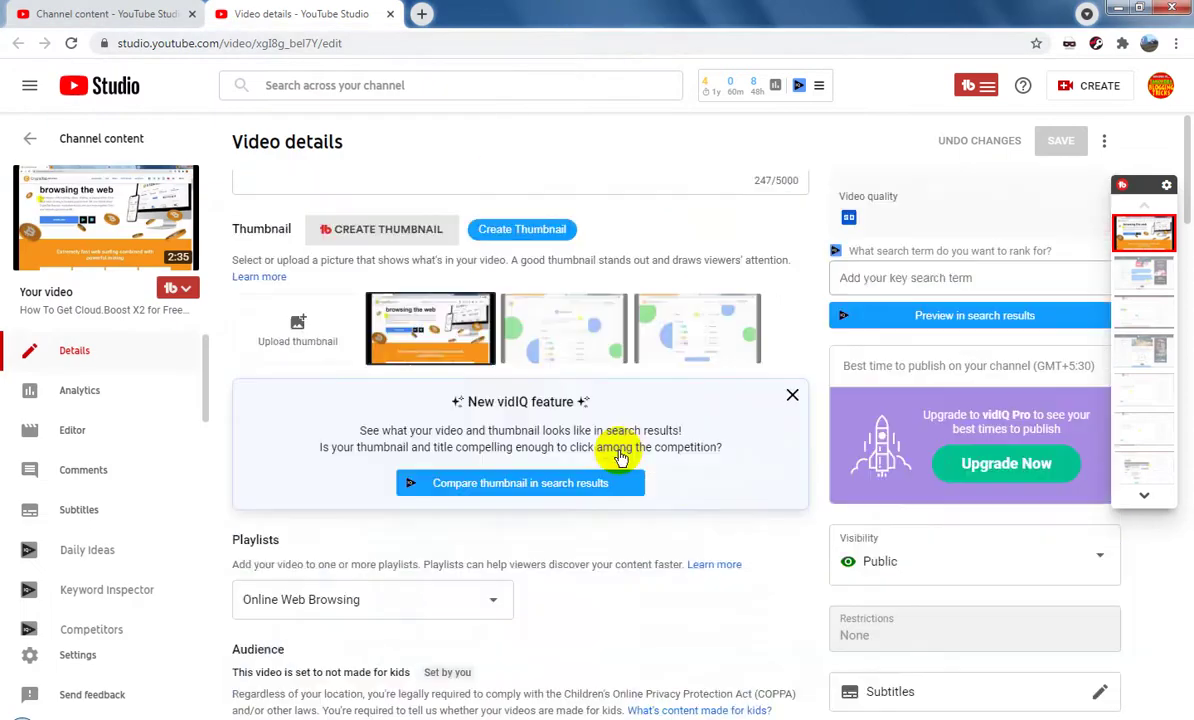
scroll(608, 480, down, 8)
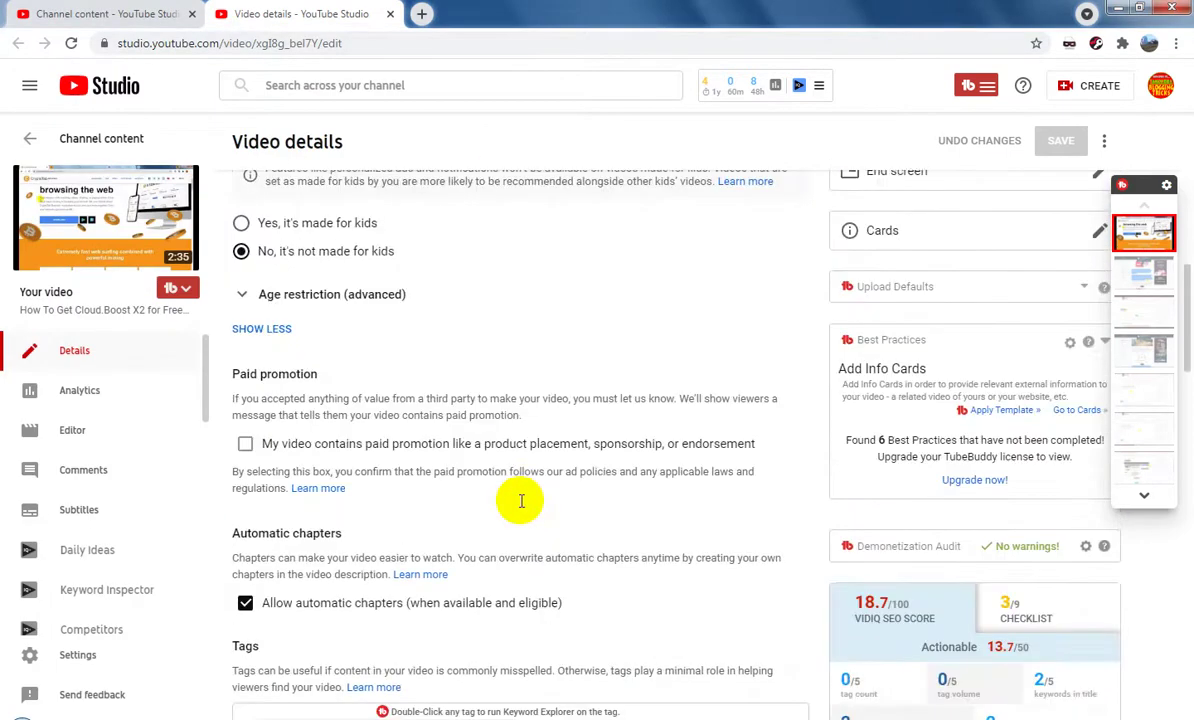
scroll(518, 498, down, 4)
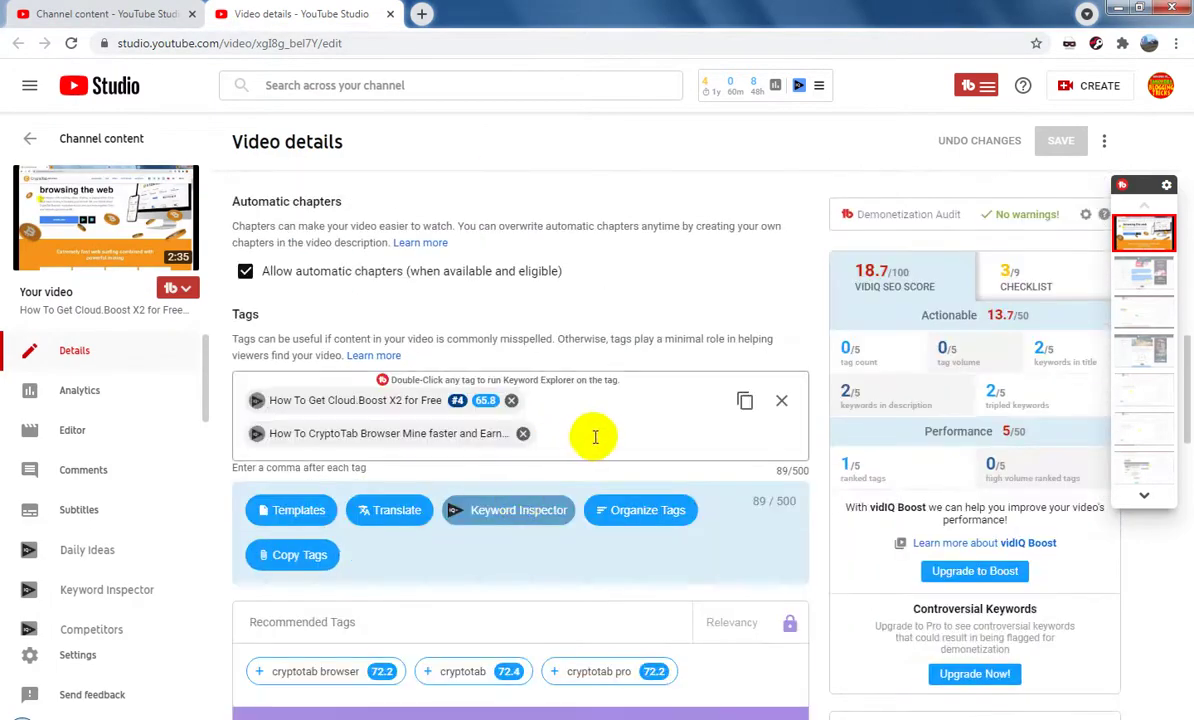
click(583, 432)
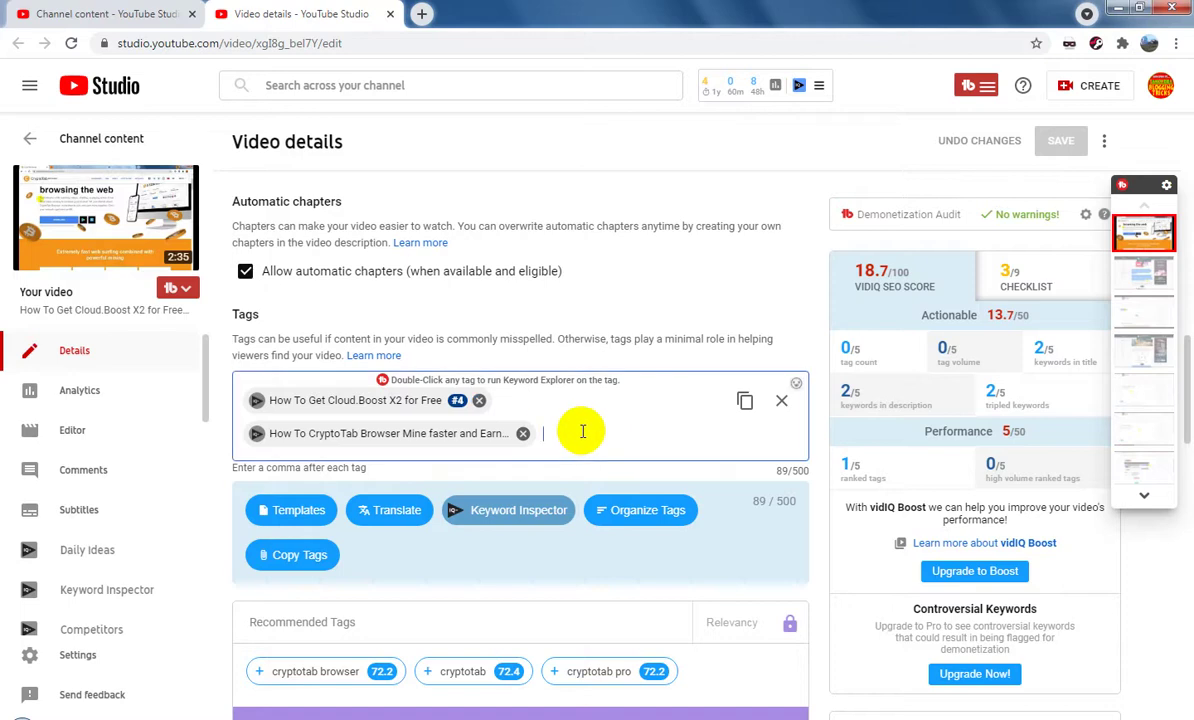
key(ctrl+v)
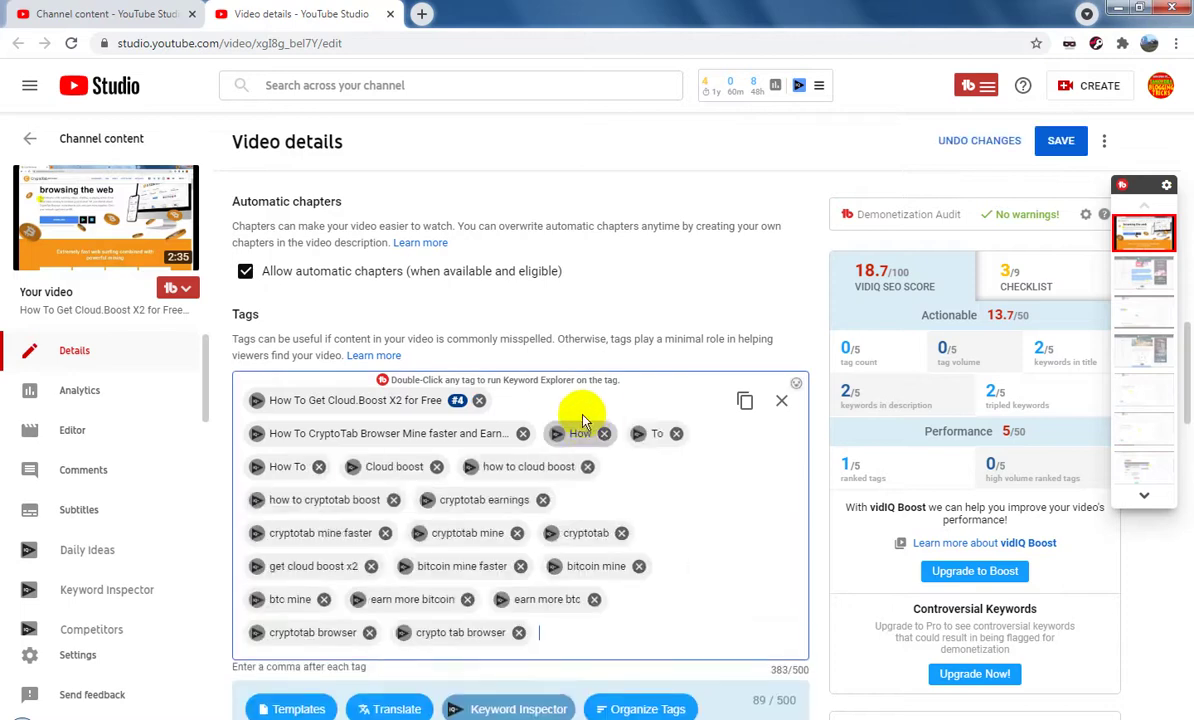
Add the vidIQ recommended tag "cryptotab pro" to the video's tags.
scroll(688, 453, down, 2)
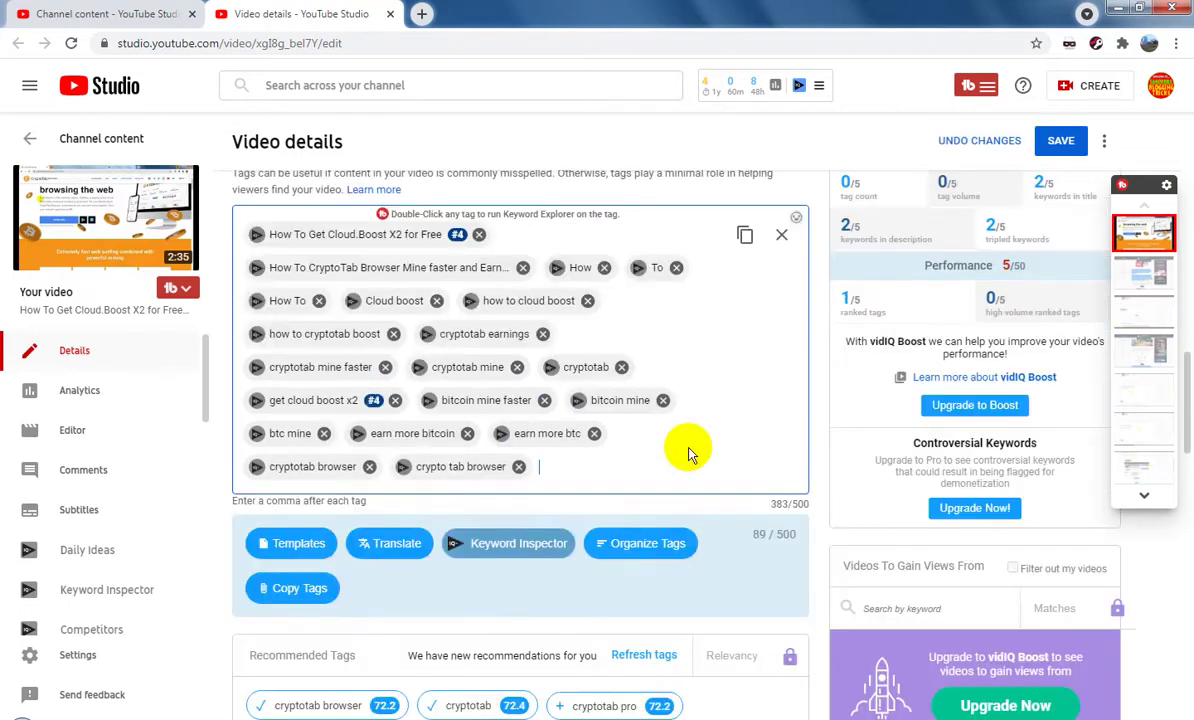
scroll(688, 453, down, 2)
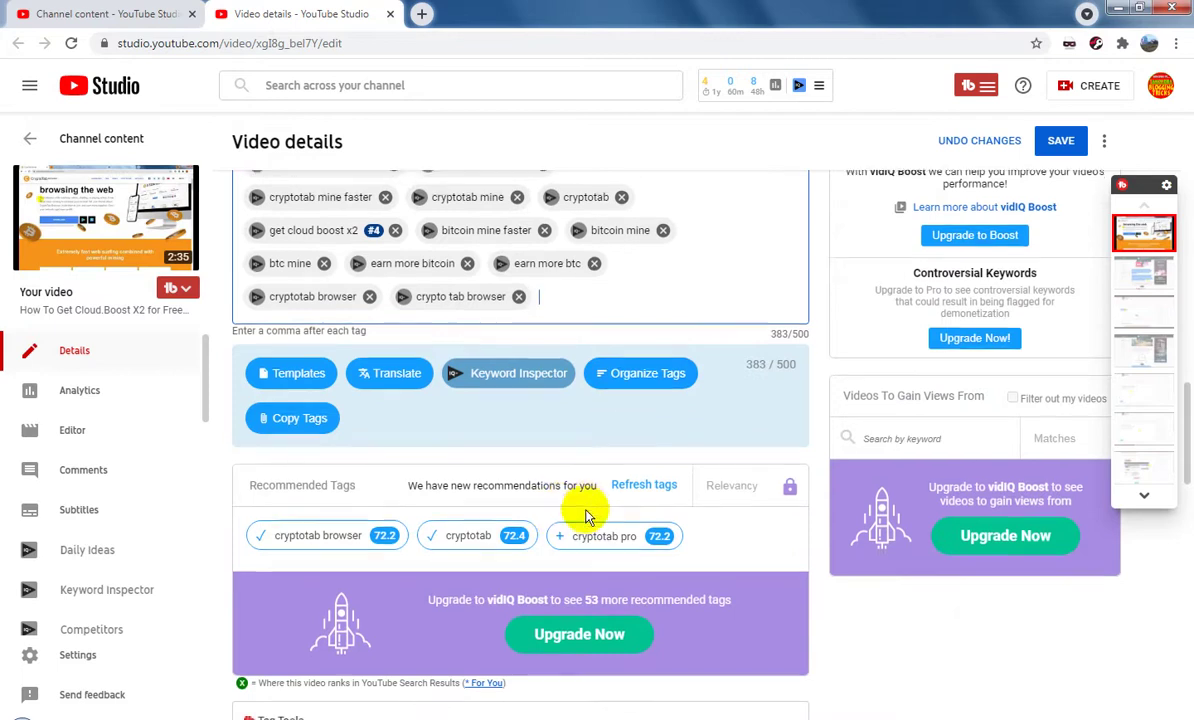
scroll(590, 460, down, 1)
mouse_move(647, 458)
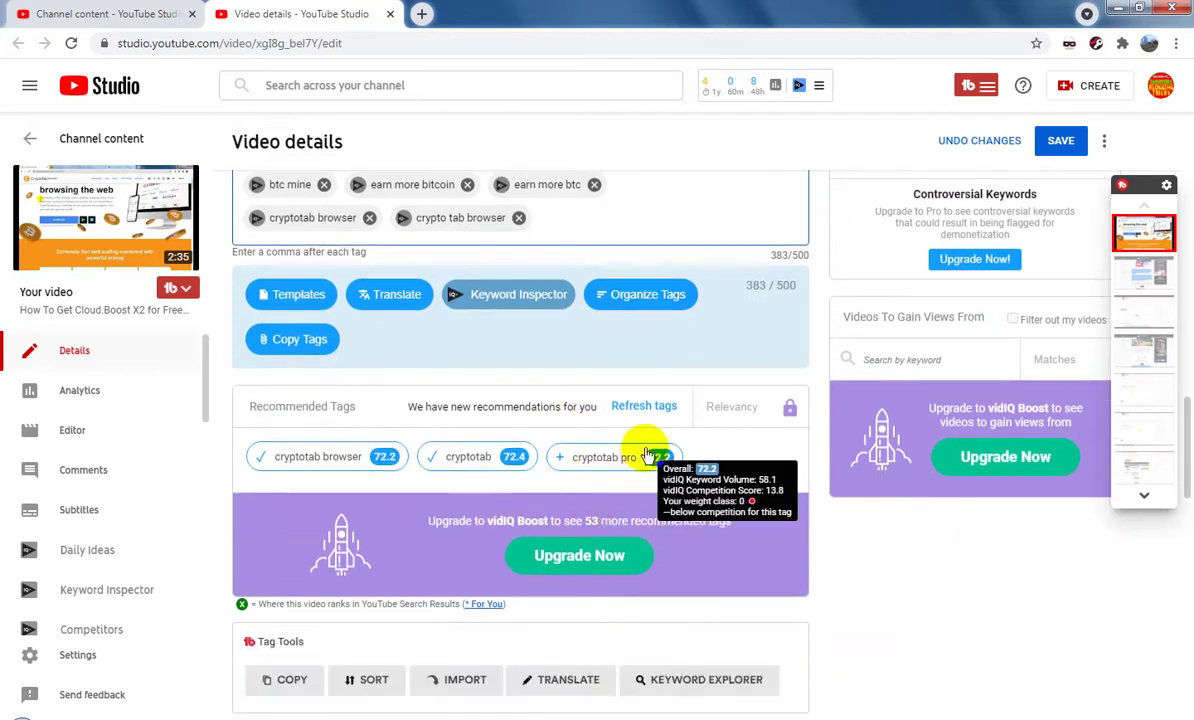
click(587, 444)
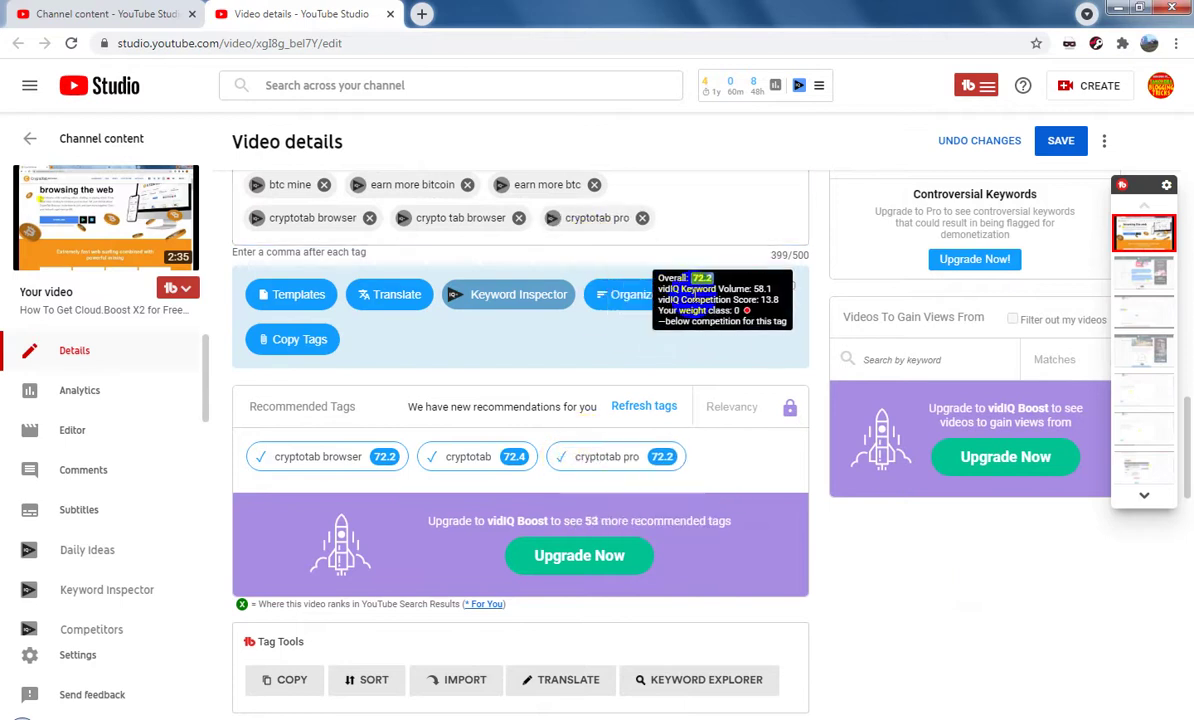
Add the TubeBuddy recommended tags "how to mine faster in cryptotab" and "tricks to mine fast in cryptotab" to the video.
scroll(659, 503, down, 3)
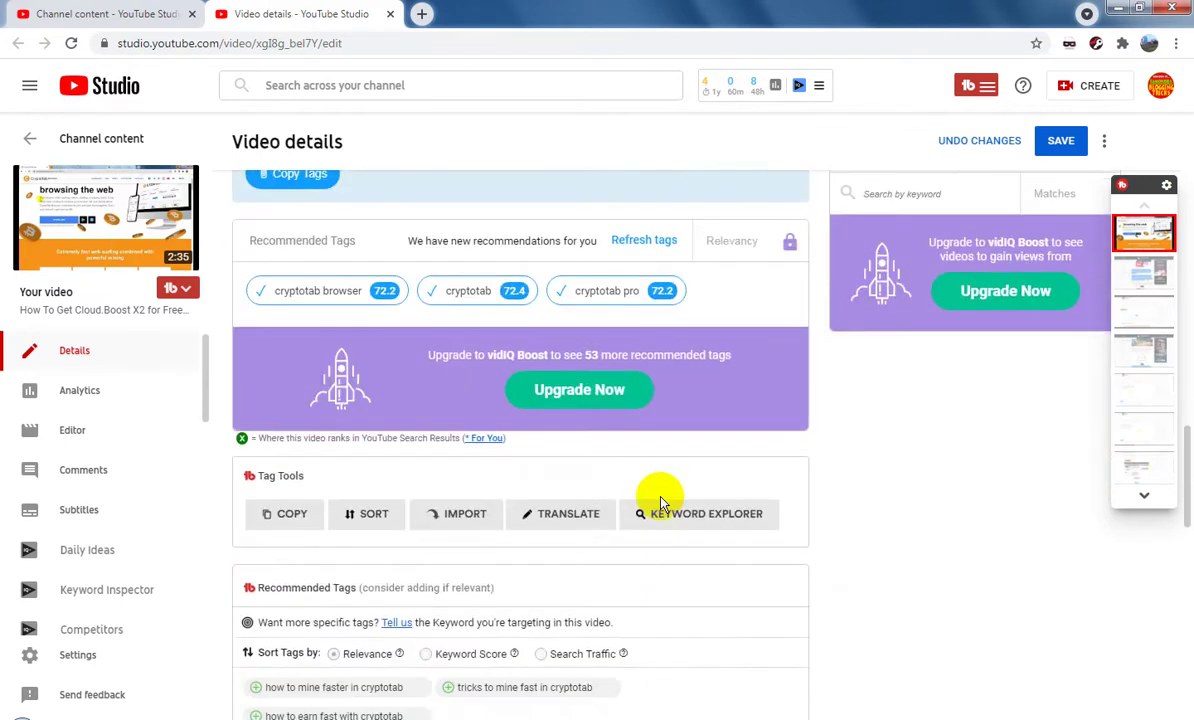
scroll(659, 503, down, 3)
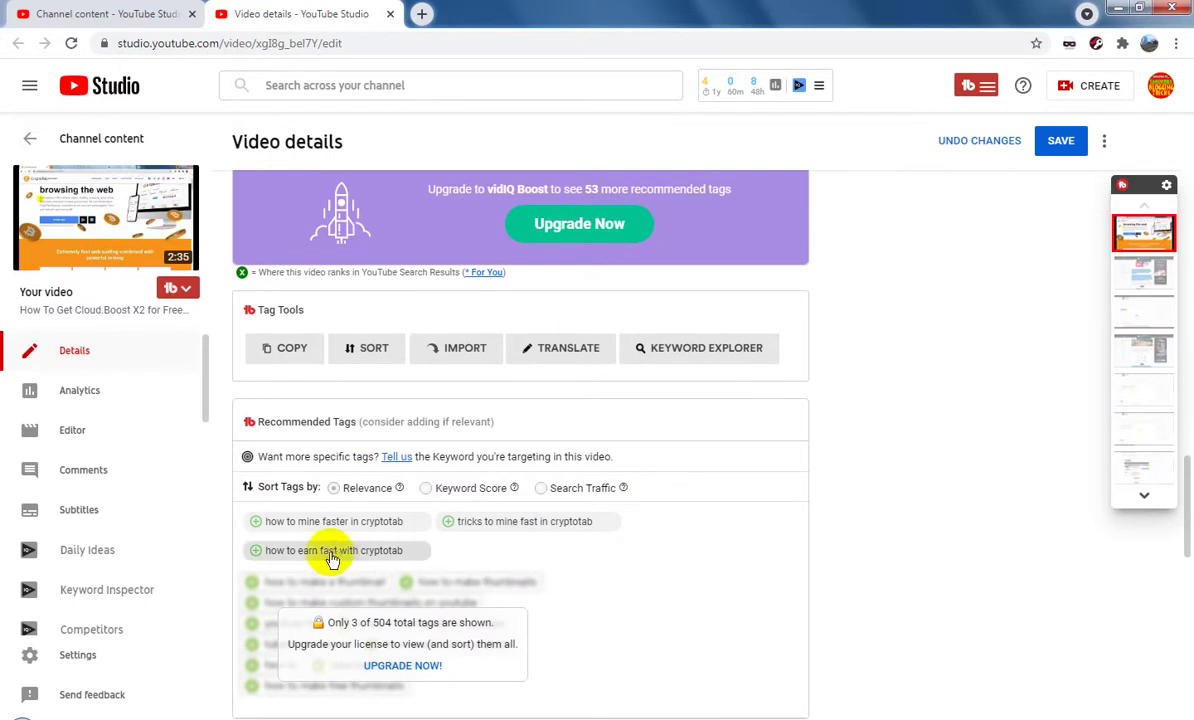
click(256, 521)
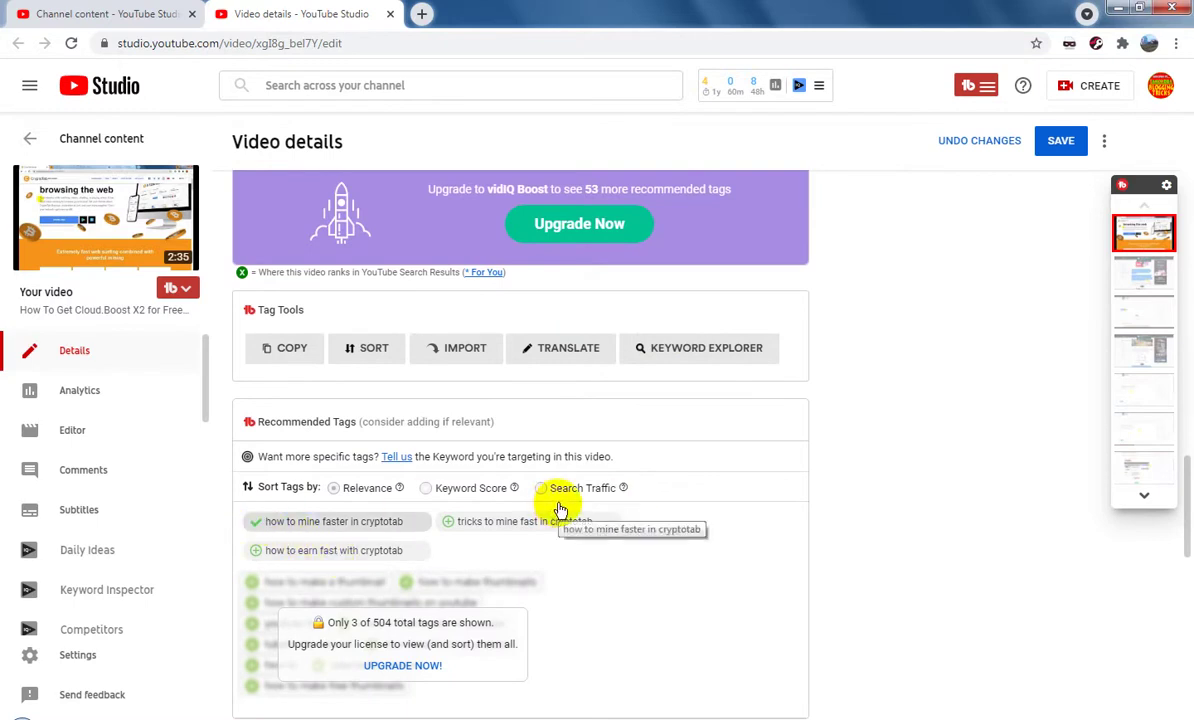
scroll(471, 530, up, 5)
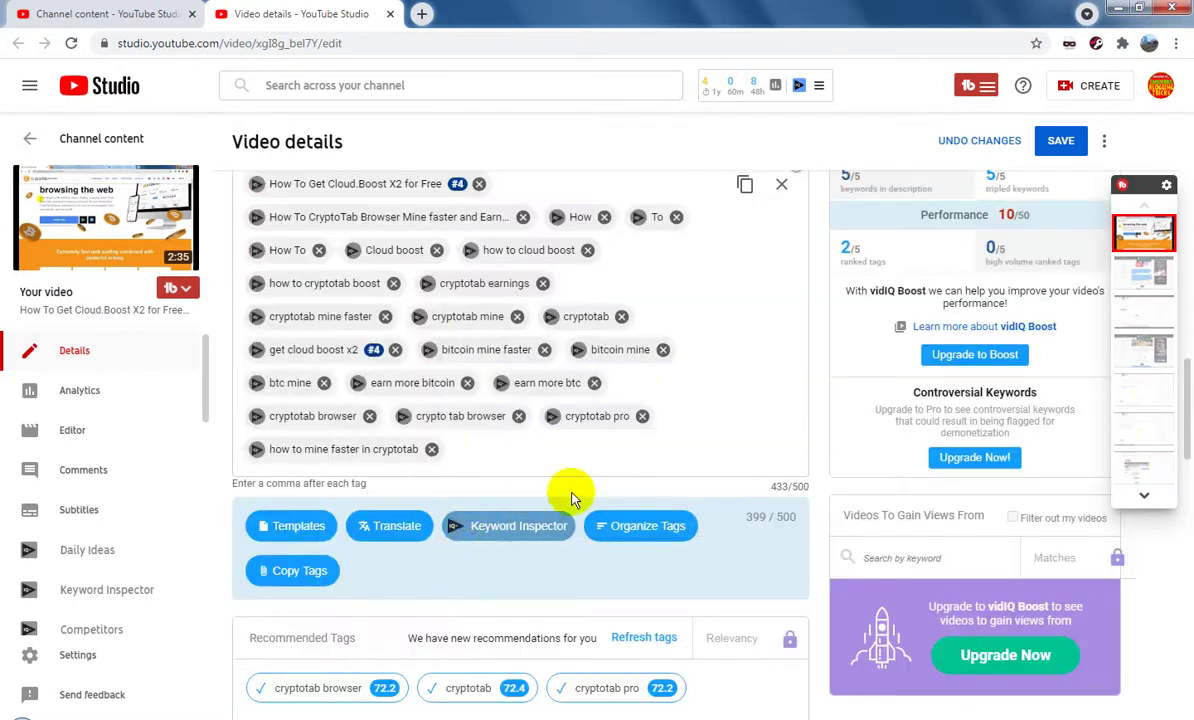
scroll(552, 525, down, 4)
scroll(556, 532, down, 3)
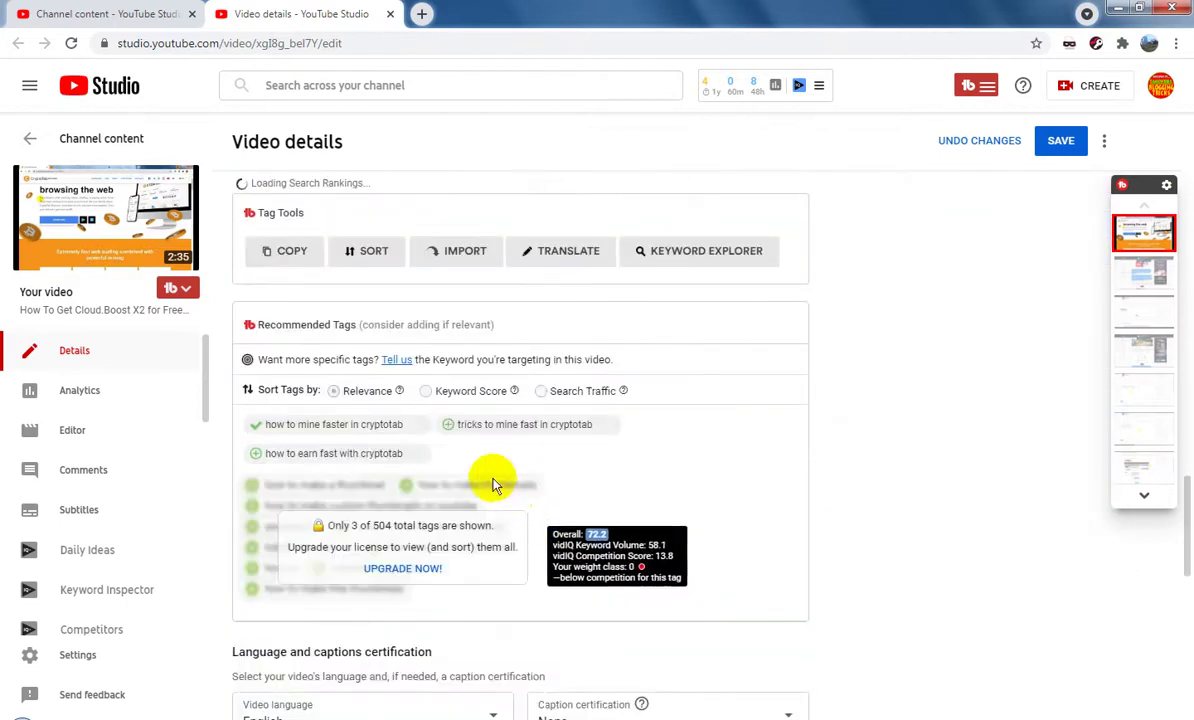
click(449, 428)
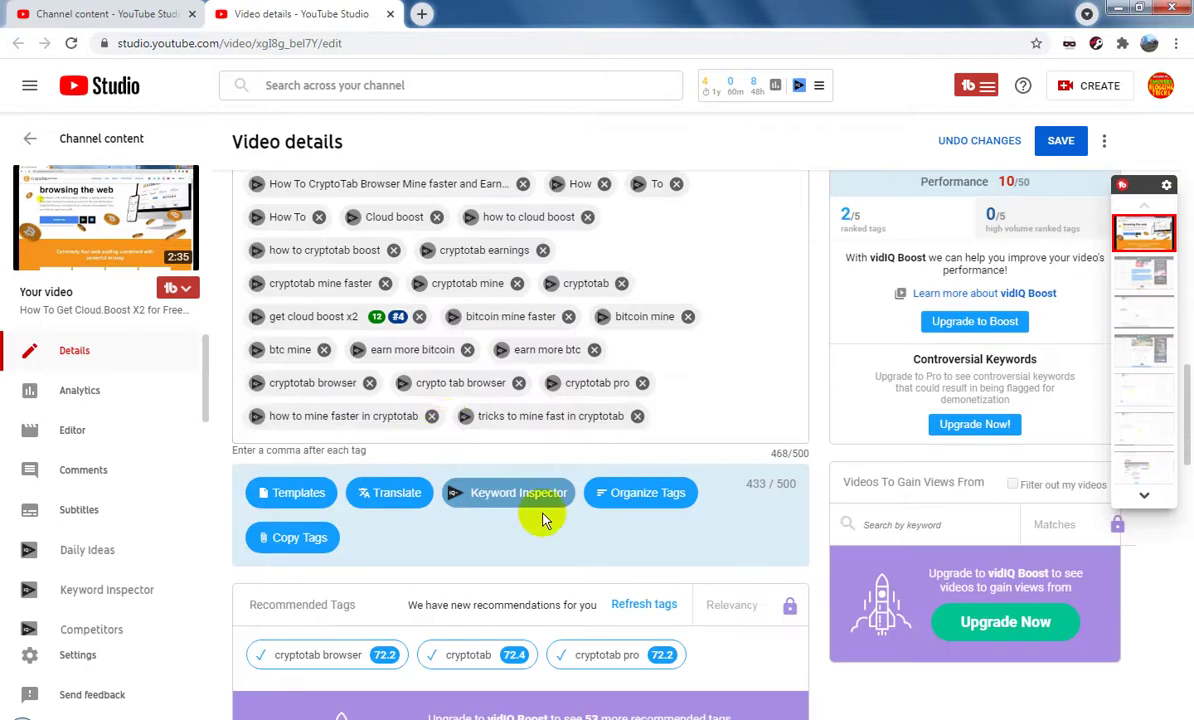
Add the TubeBuddy recommended tag "how to earn fast with cryptotab" to the video.
scroll(570, 522, down, 3)
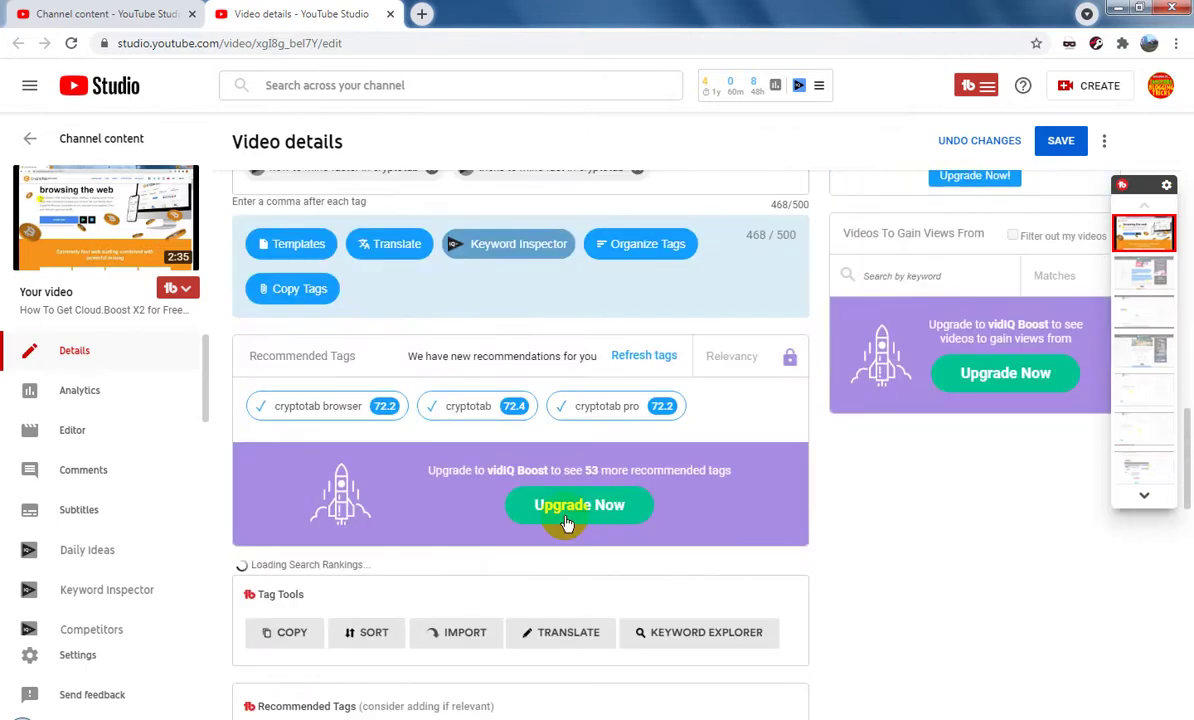
scroll(564, 521, down, 2)
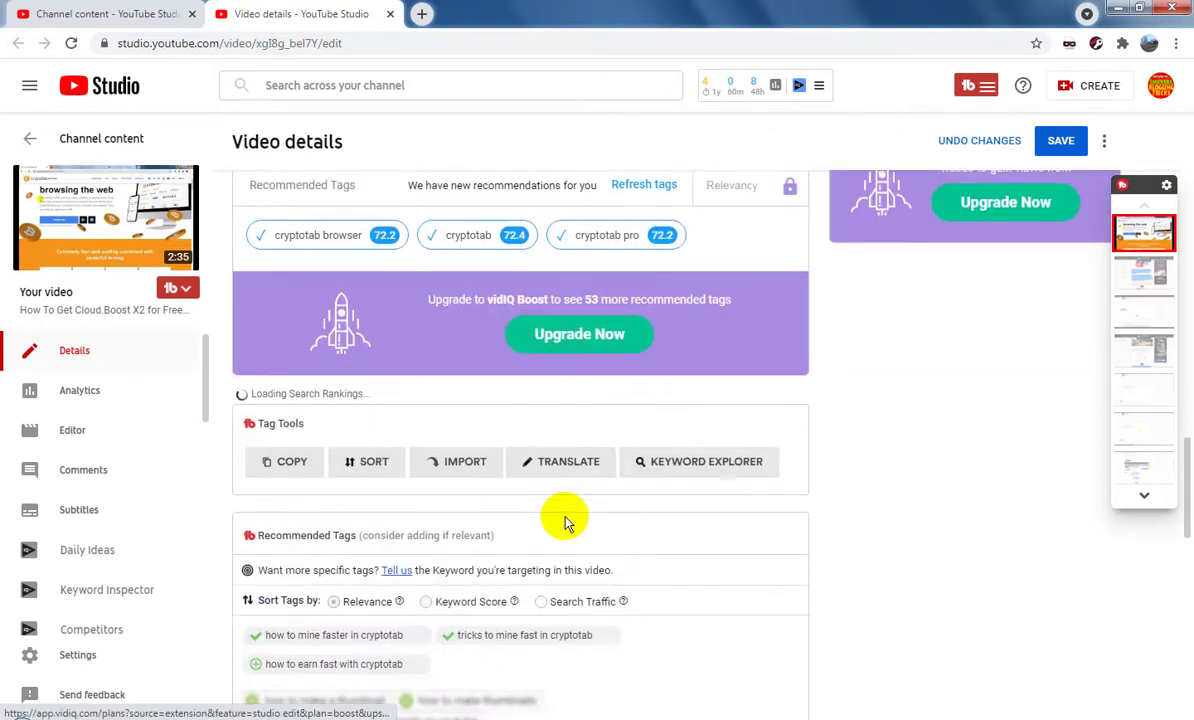
scroll(562, 522, down, 2)
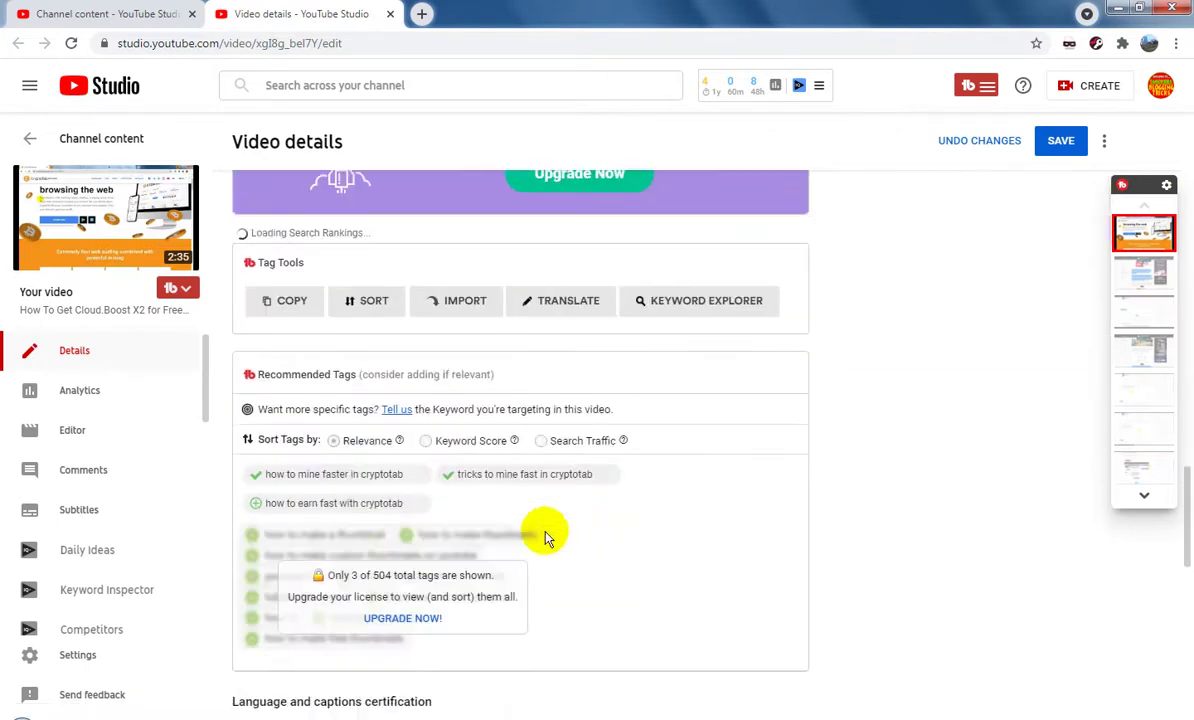
click(262, 508)
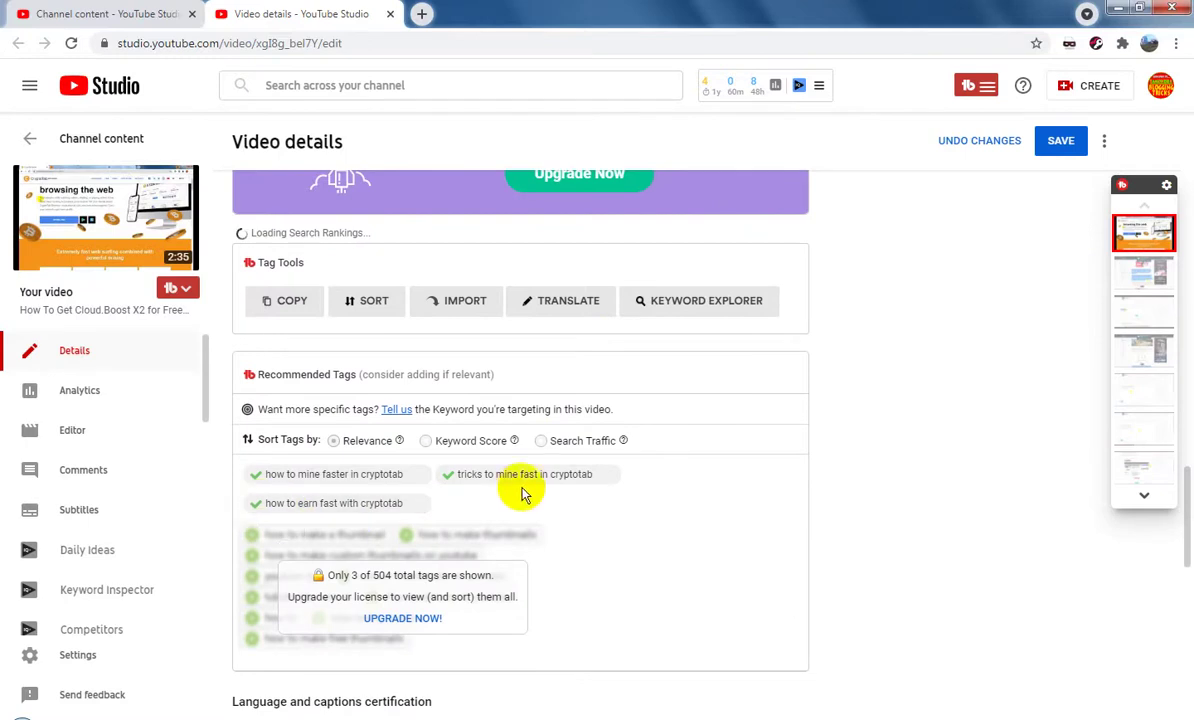
Remove the single-word tag "cryptotab" from the video's tags to shorten the list.
scroll(639, 497, up, 10)
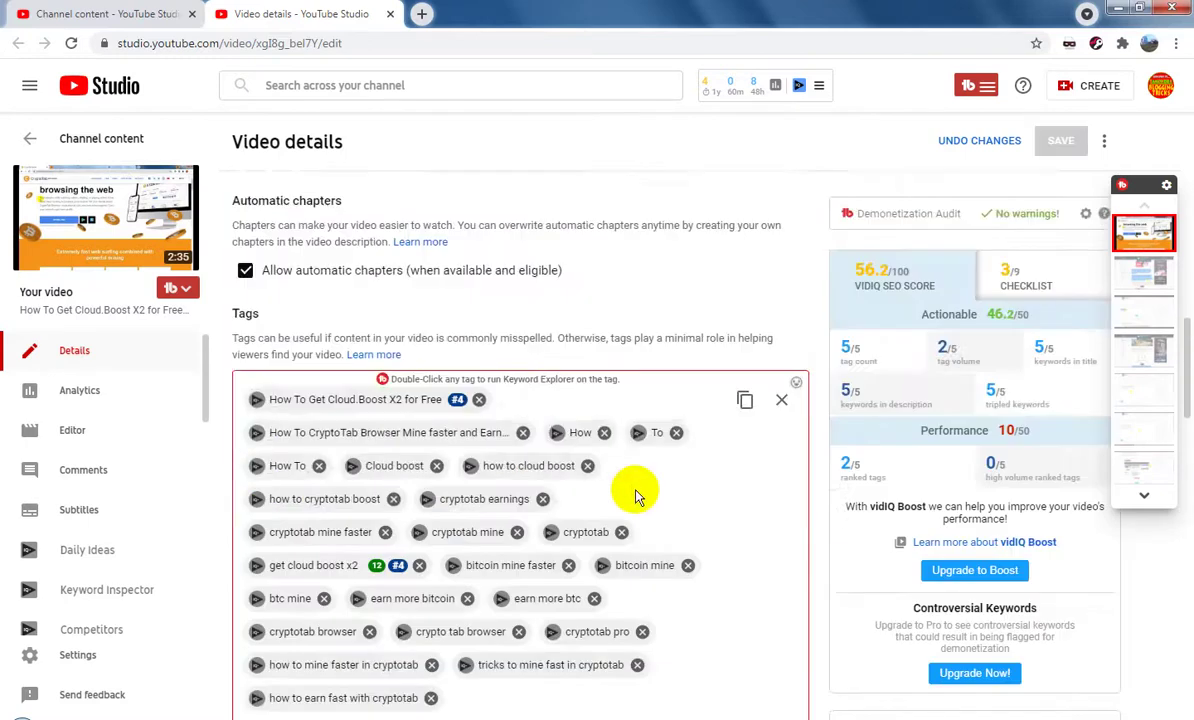
scroll(639, 497, down, 5)
scroll(639, 497, up, 2)
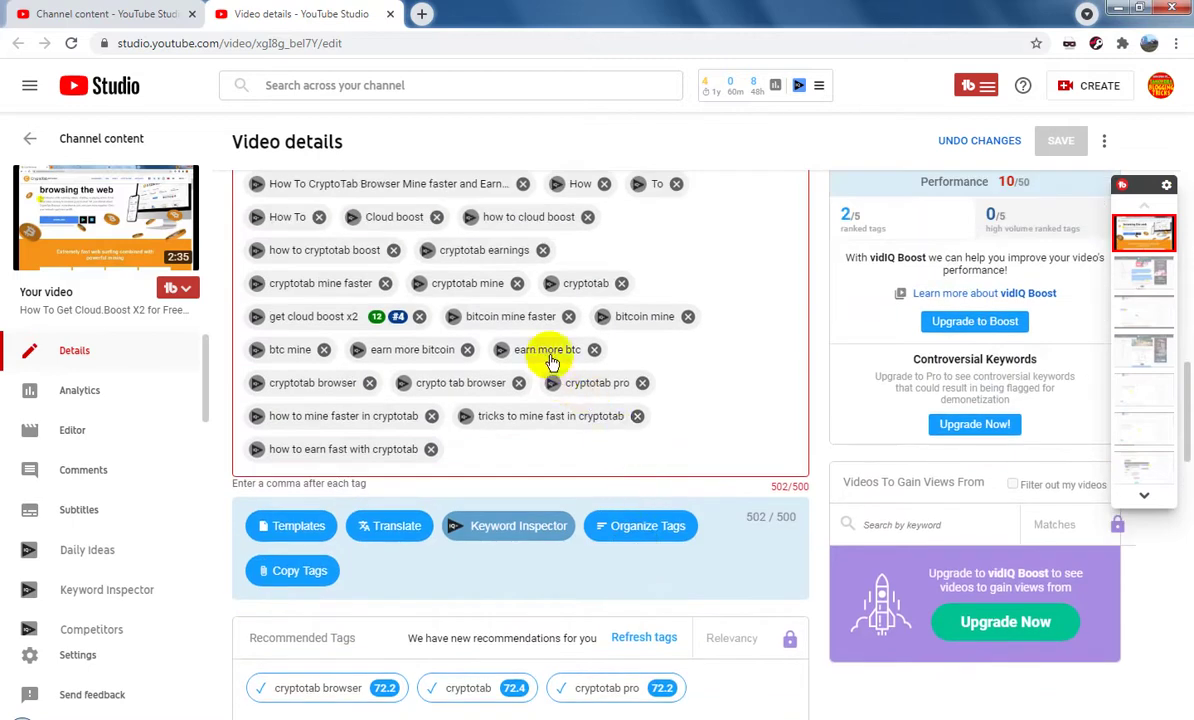
click(622, 286)
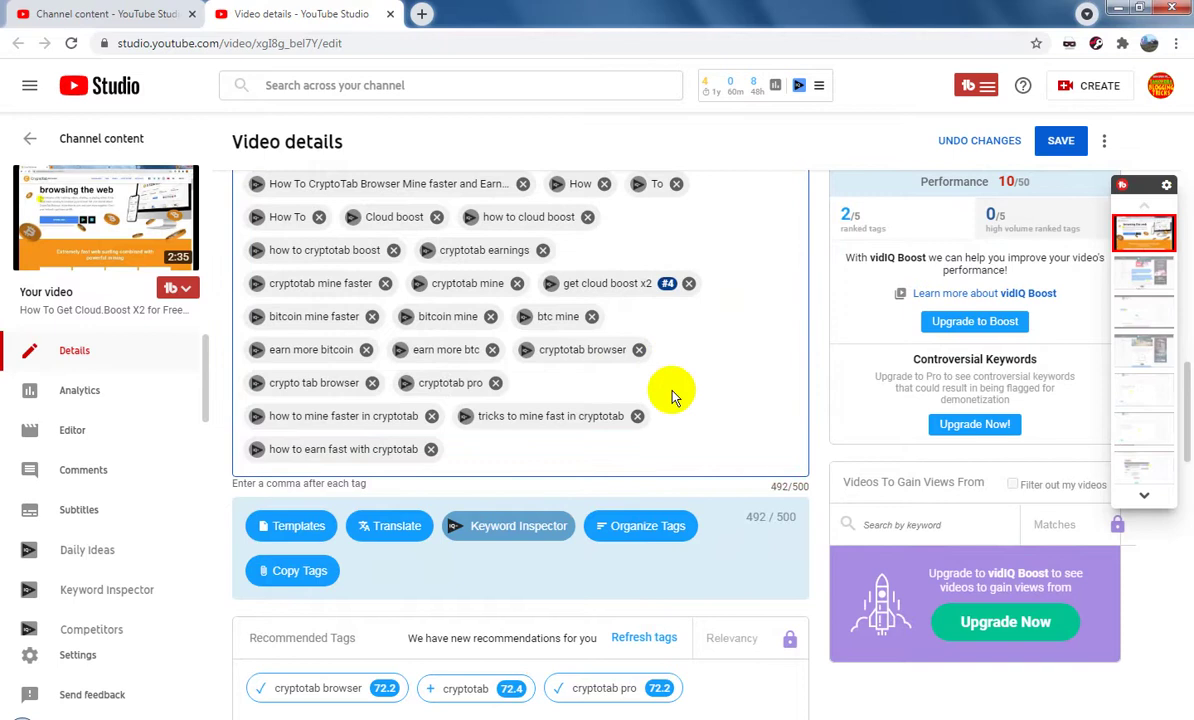
Check the vidIQ SEO score and the tag list, and save the video's changes.
scroll(730, 507, up, 3)
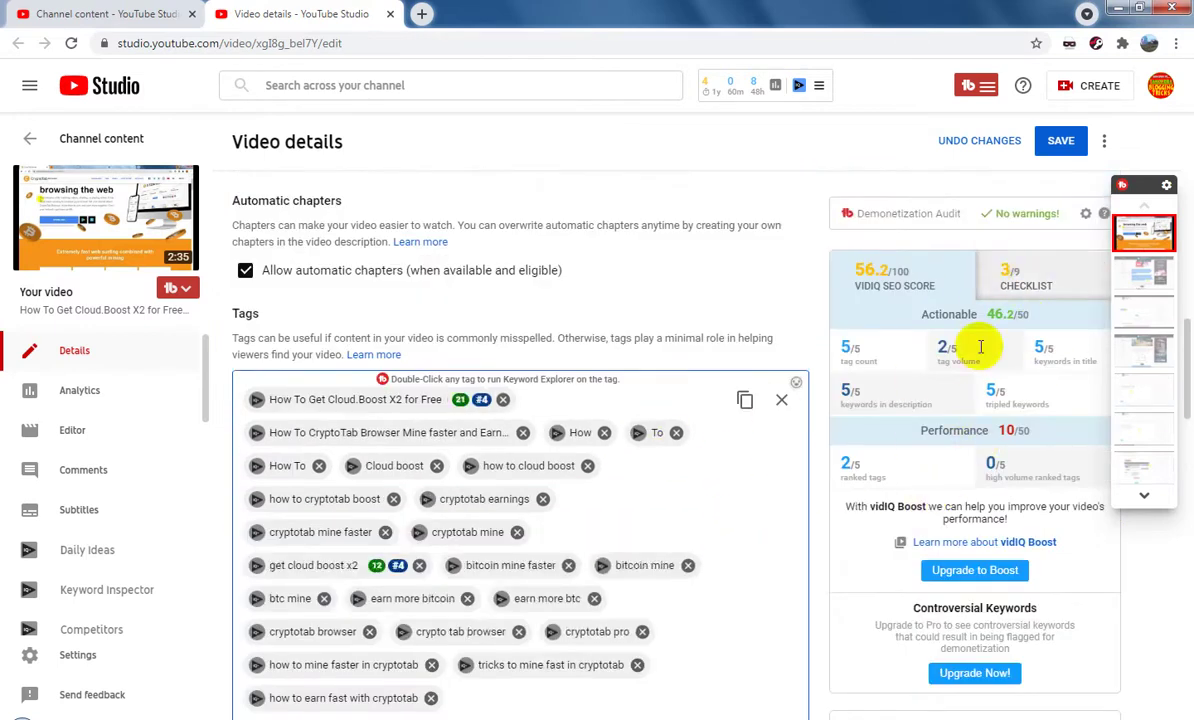
scroll(975, 440, down, 1)
scroll(720, 488, down, 2)
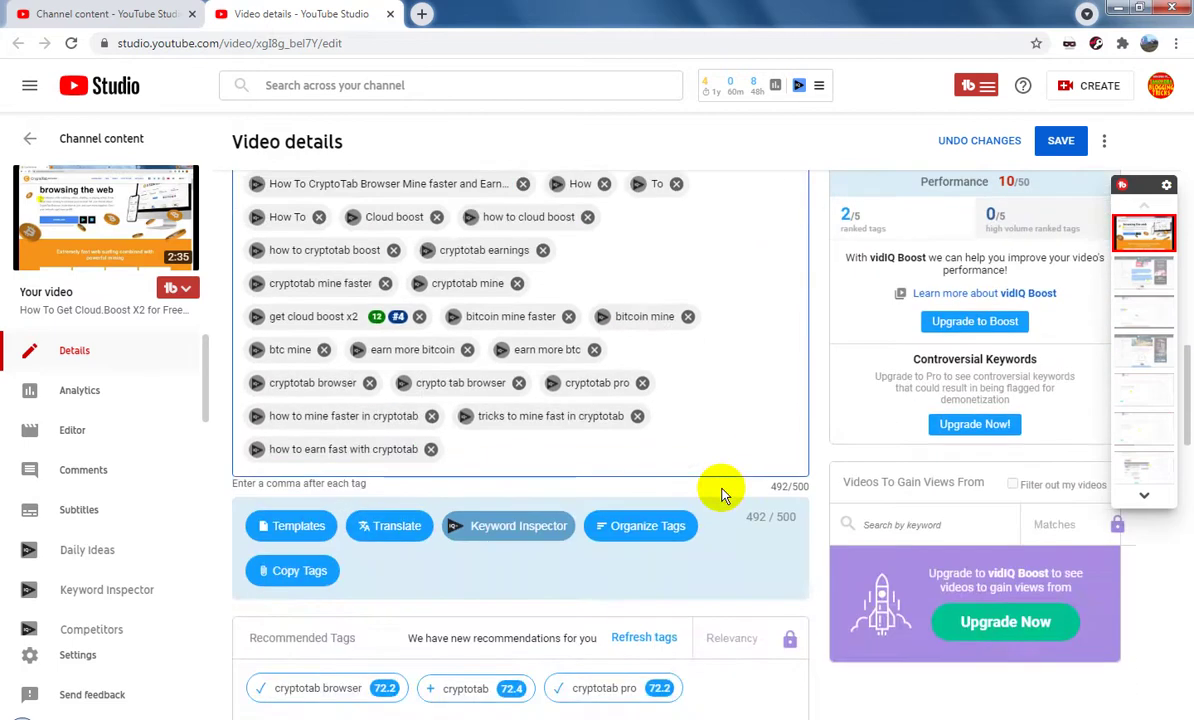
scroll(720, 488, up, 2)
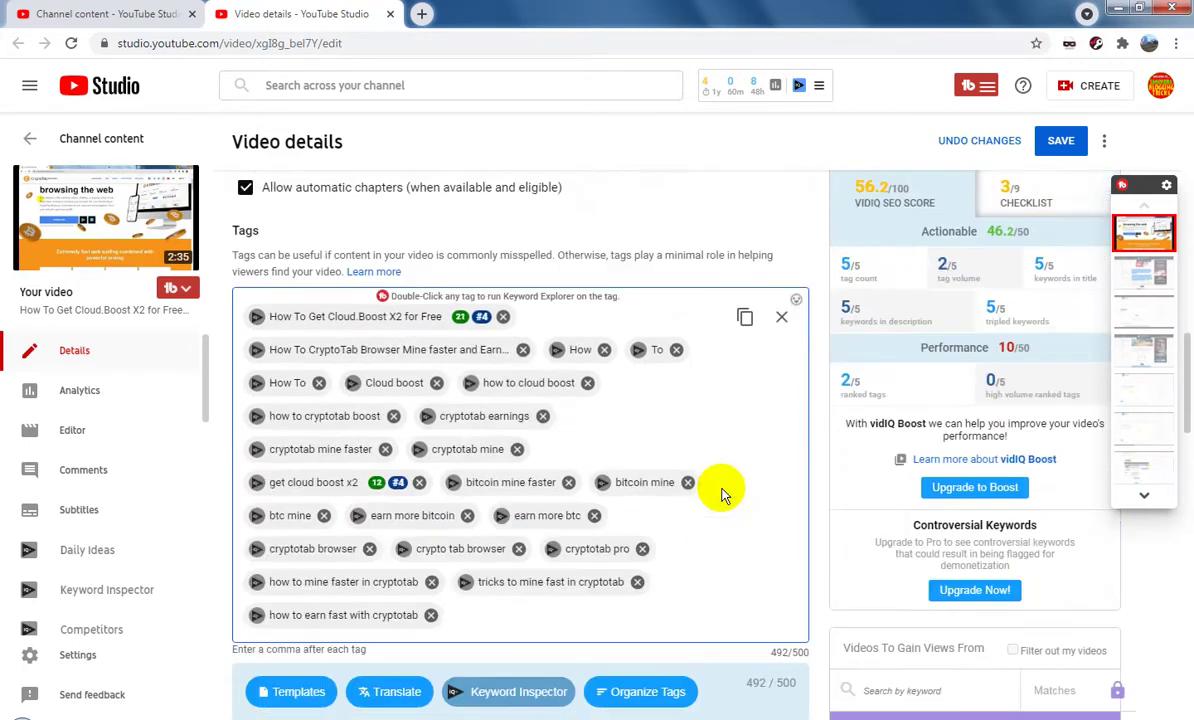
click(1061, 148)
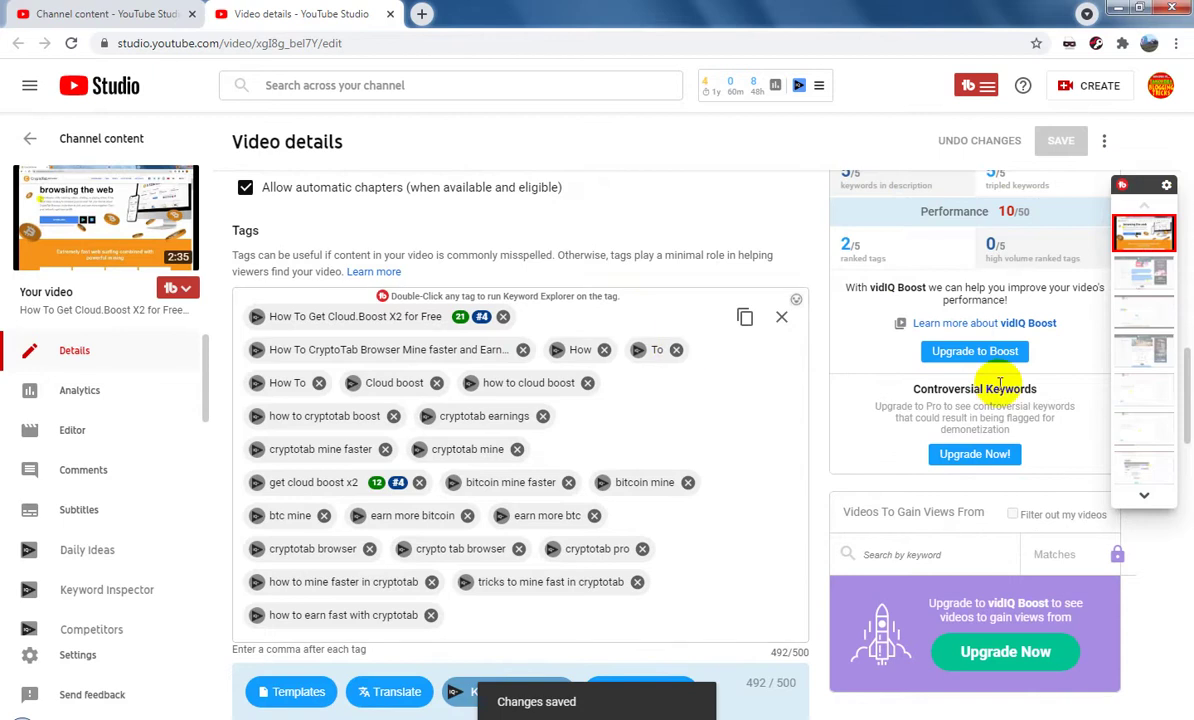
Review the video's SEO score, tags and remaining detail settings, including language, recording date, license, category and comments.
scroll(994, 381, up, 3)
scroll(1000, 388, down, 3)
scroll(1000, 388, down, 5)
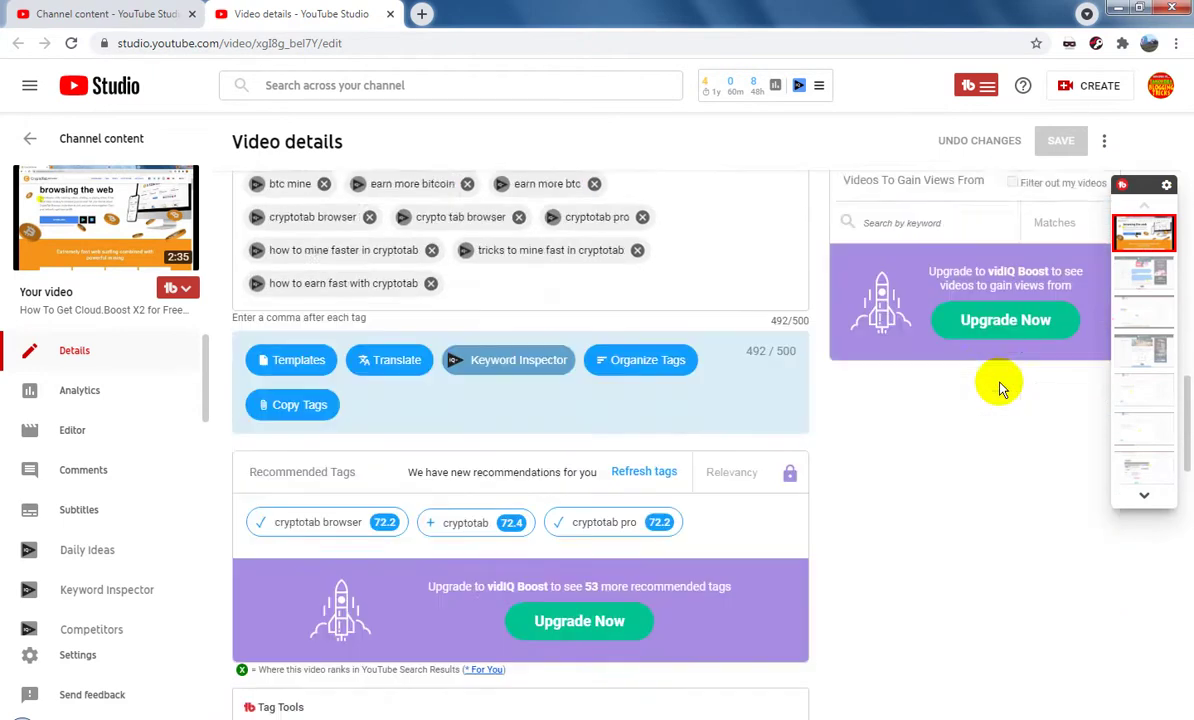
scroll(1000, 388, down, 3)
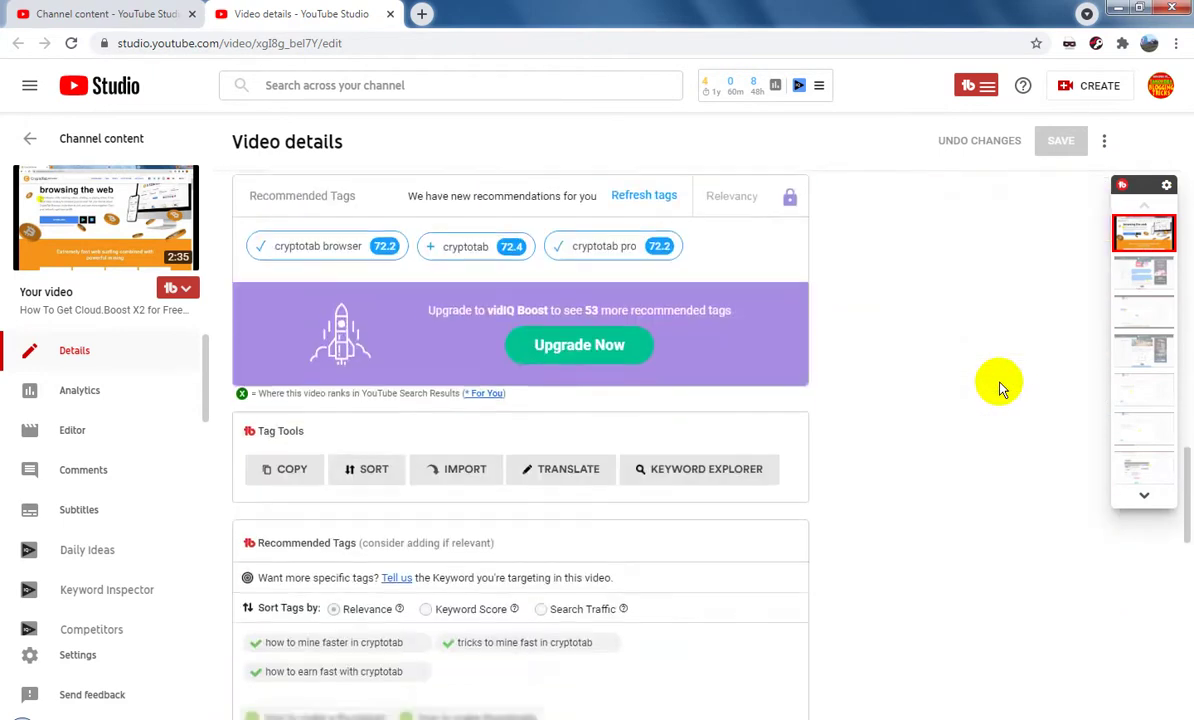
scroll(1000, 388, down, 3)
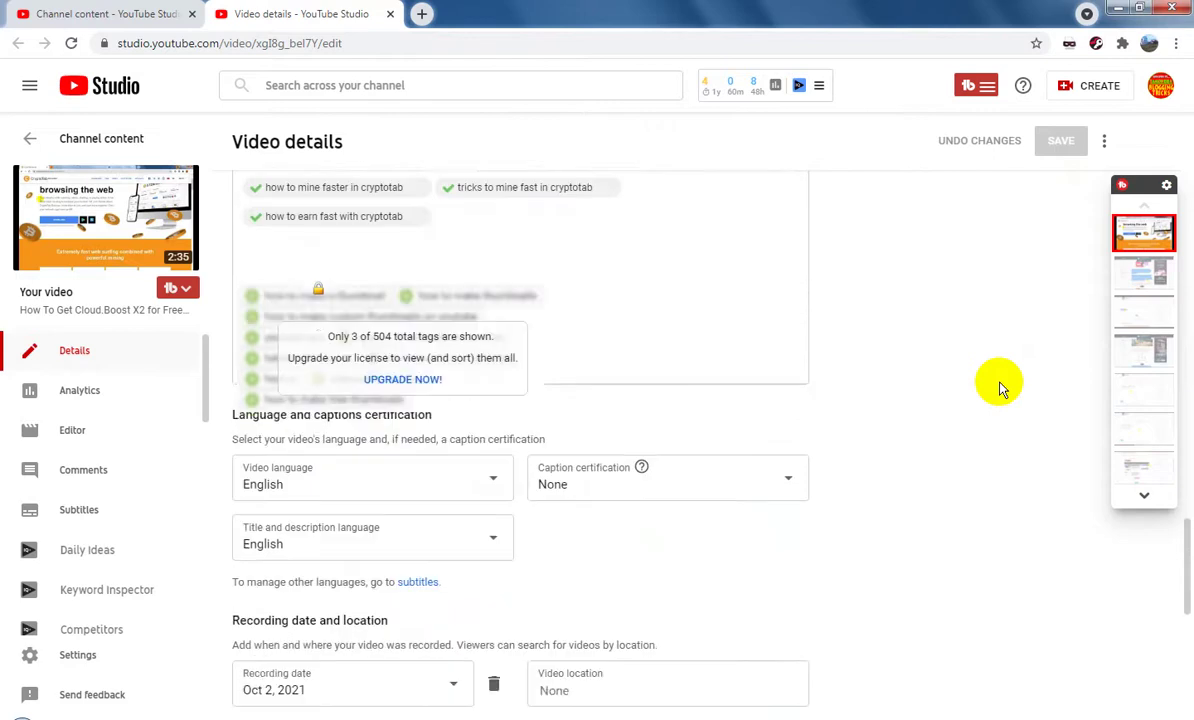
scroll(1000, 388, down, 3)
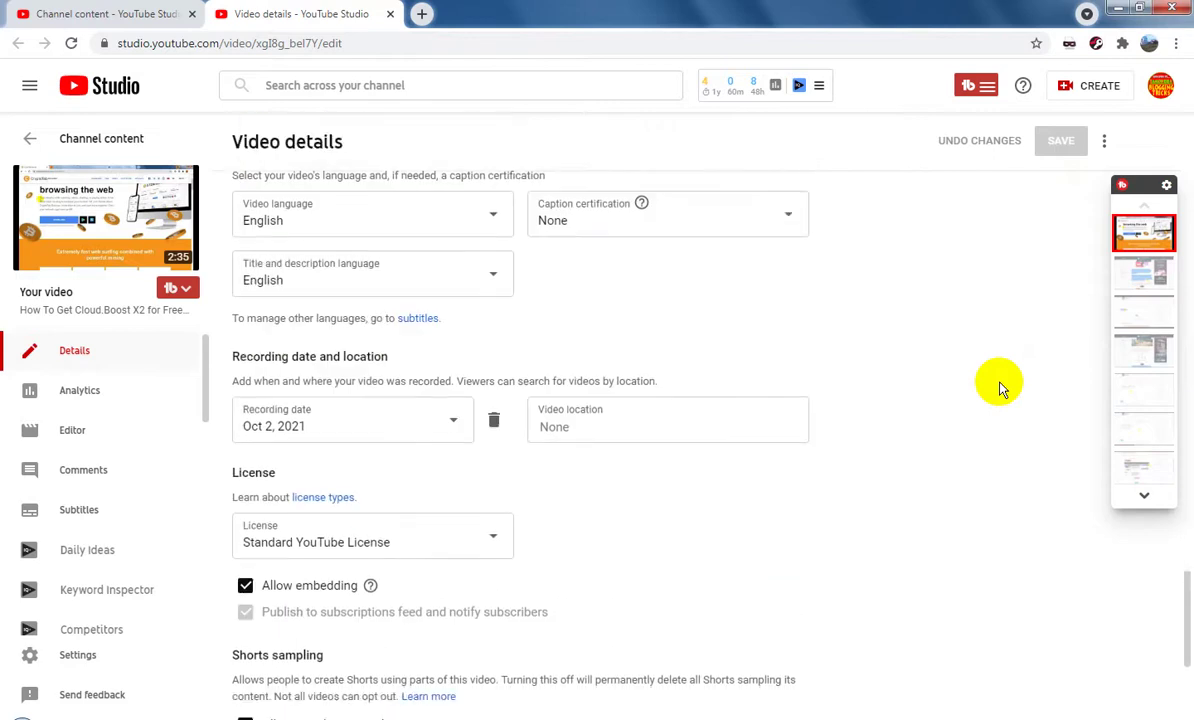
scroll(1000, 388, down, 2)
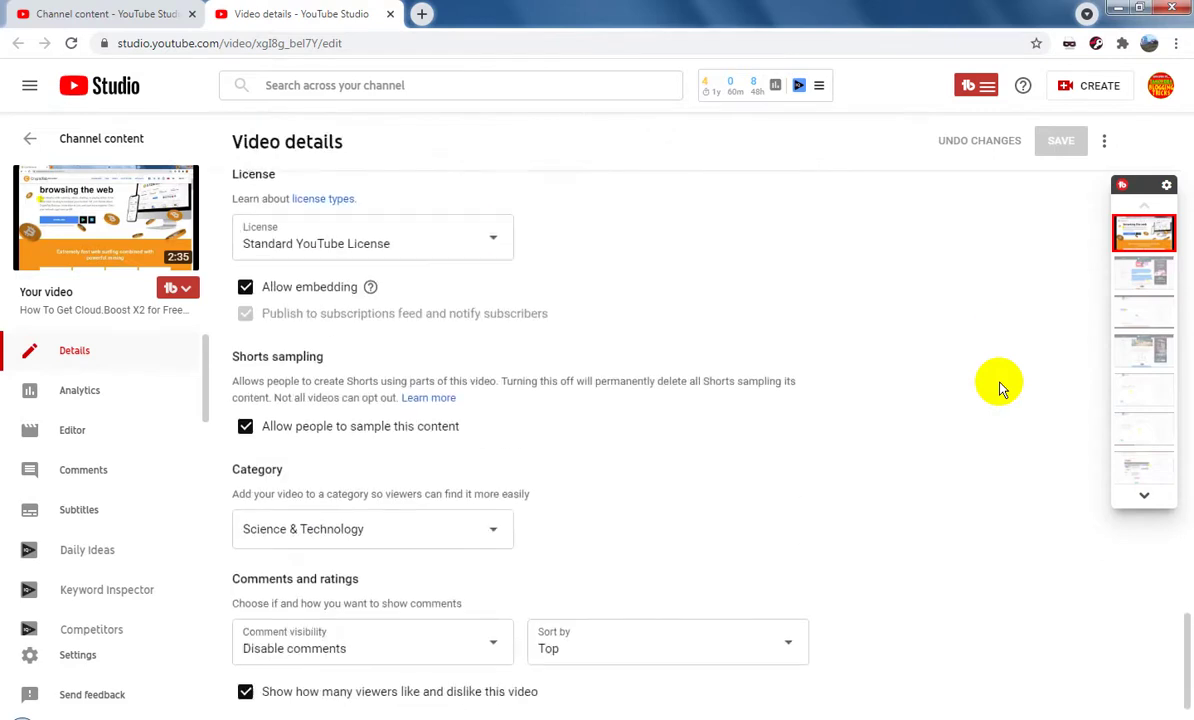
scroll(1000, 388, up, 10)
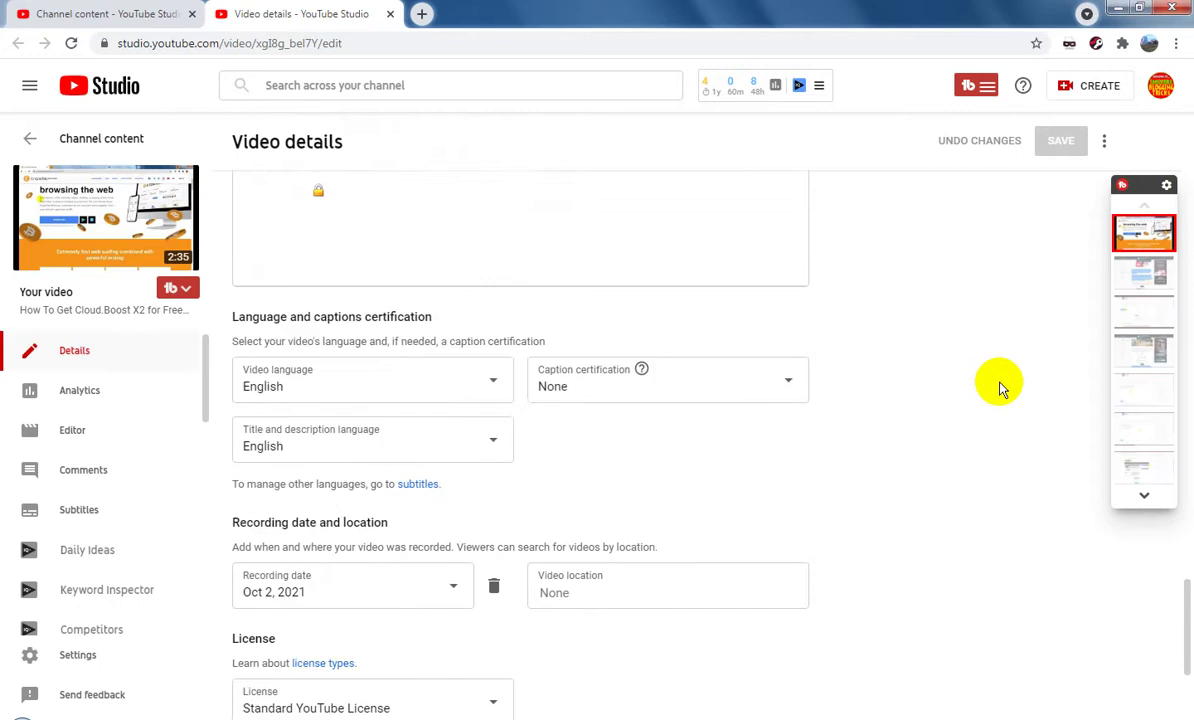
scroll(1000, 388, up, 6)
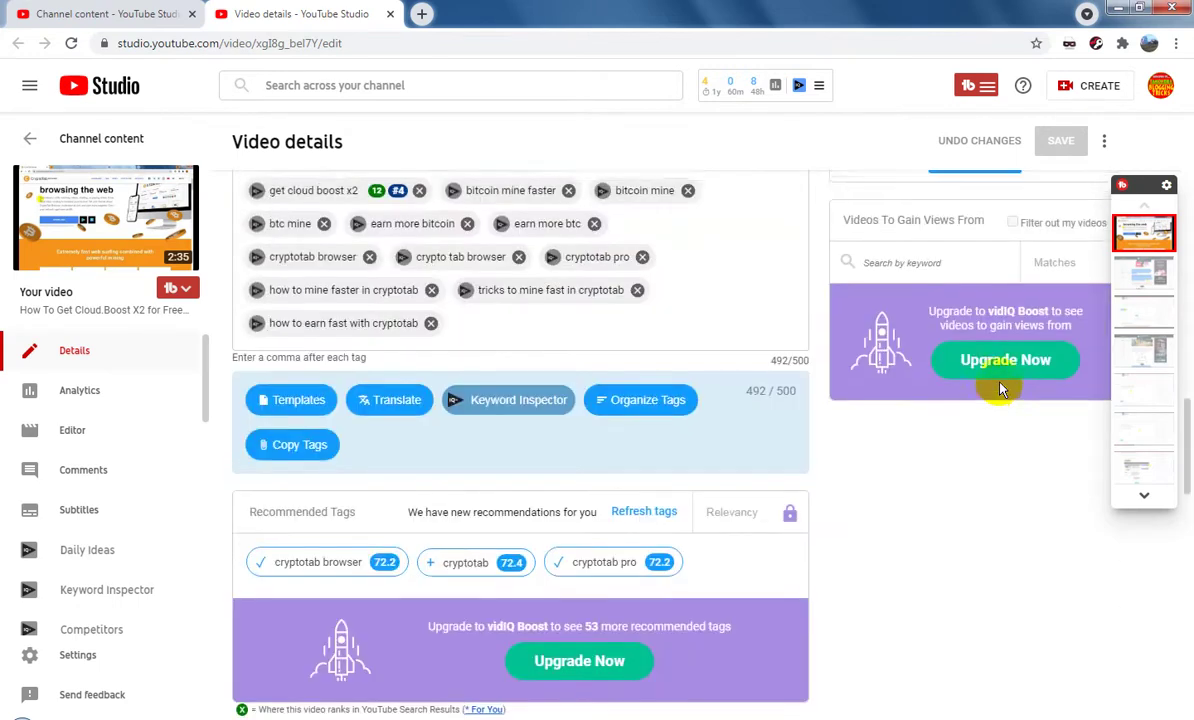
scroll(1000, 383, up, 5)
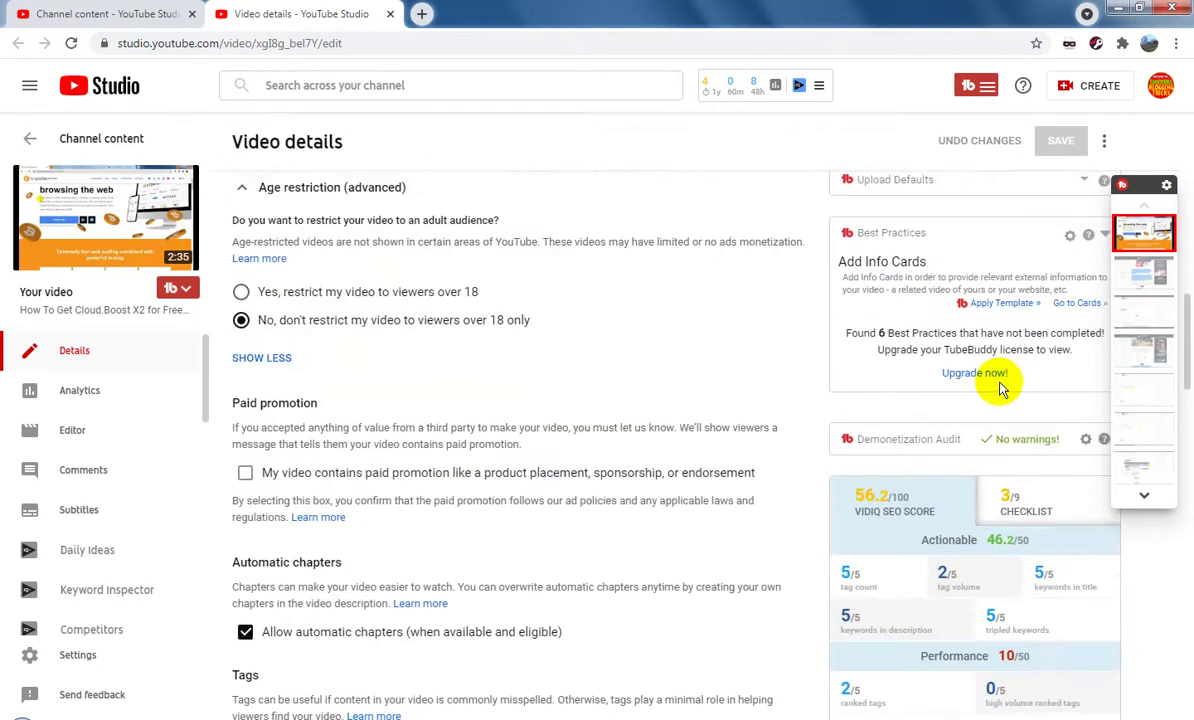
Review the video's vidIQ checklist and the end screen and cards options on the details page.
scroll(1003, 390, down, 3)
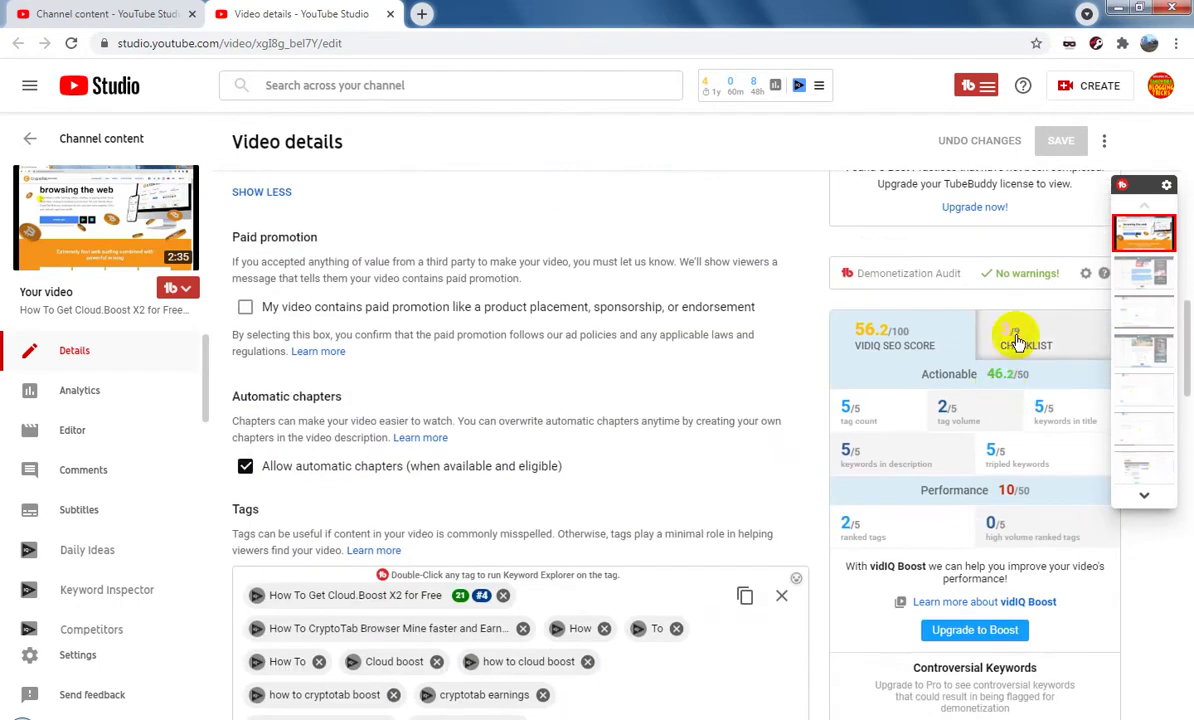
click(1018, 343)
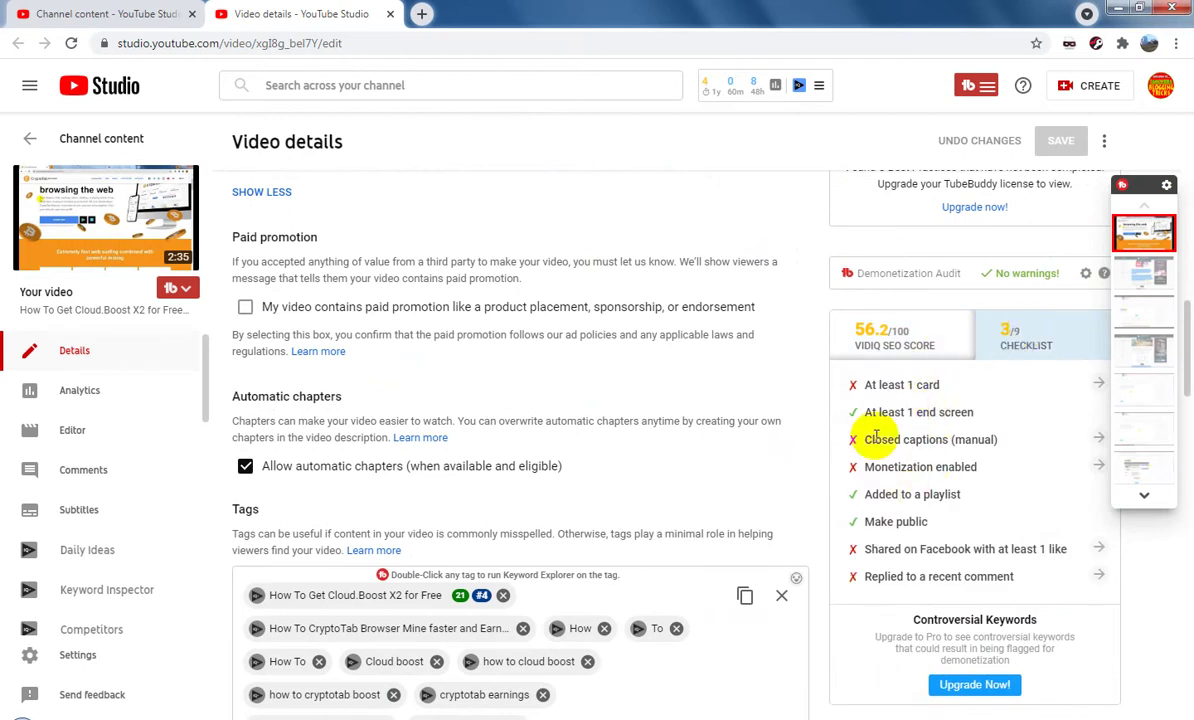
scroll(876, 434, up, 5)
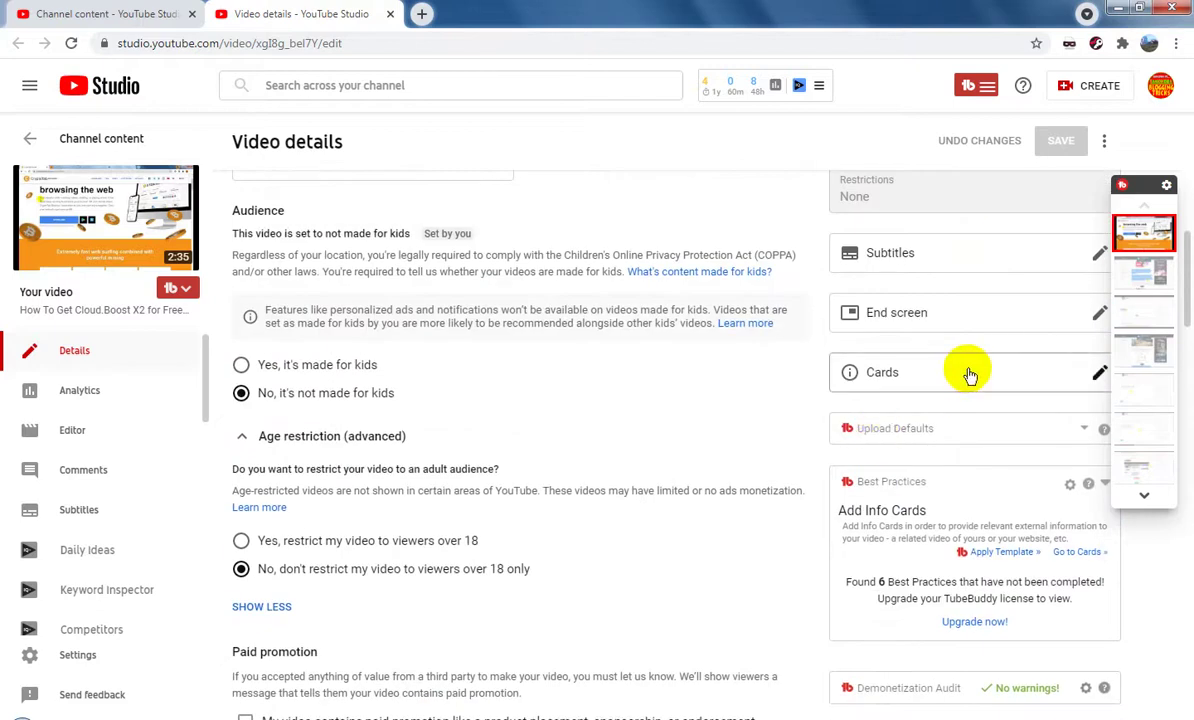
click(1097, 318)
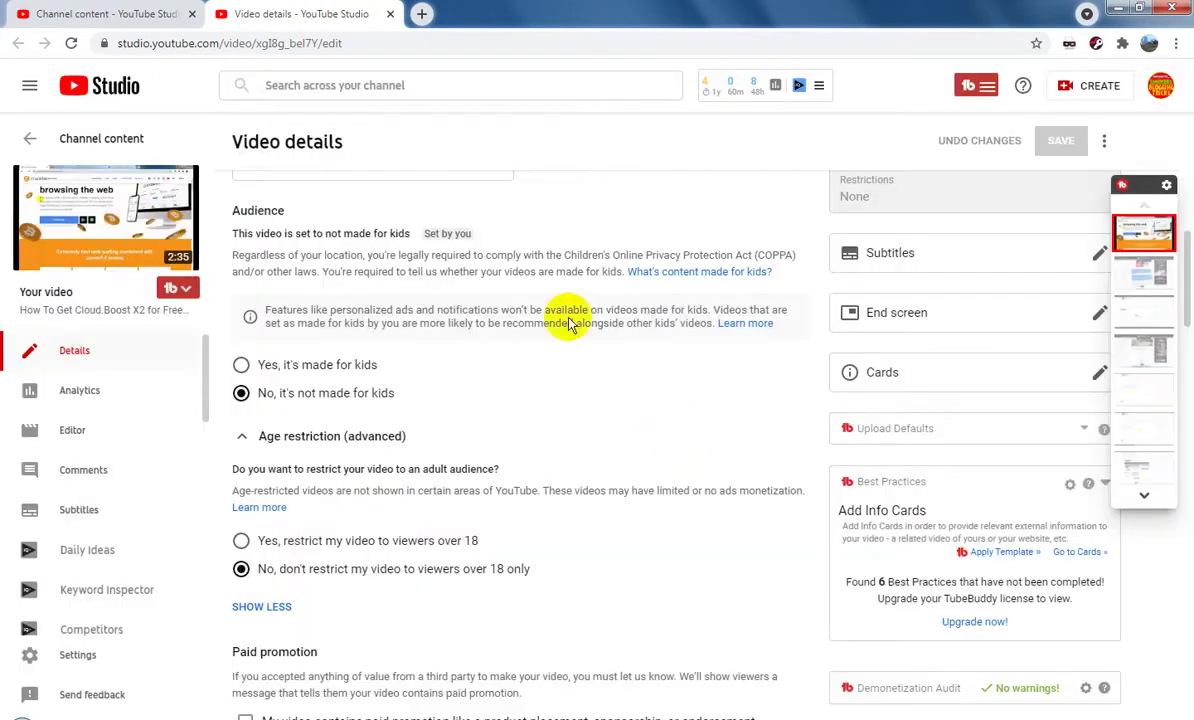
Close the current video's details and open those of "How Use Online Free Plagiarism Checker Tool for Re-Write Articles" in a new tab.
click(390, 14)
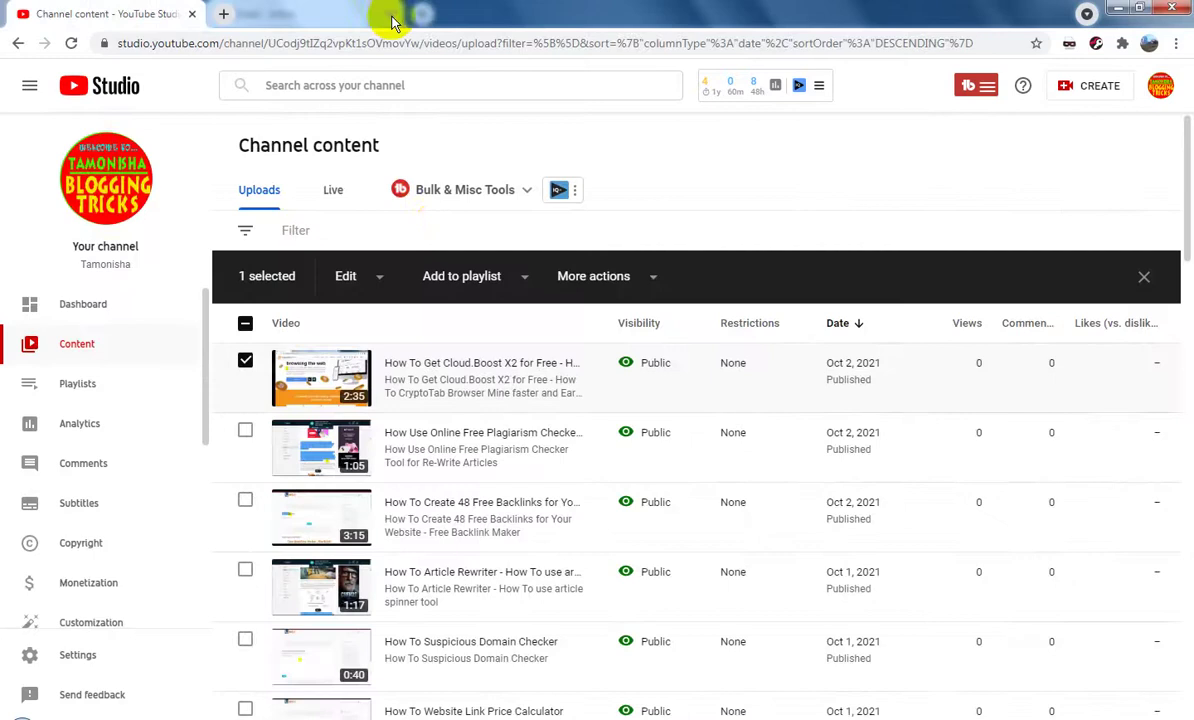
click(246, 435)
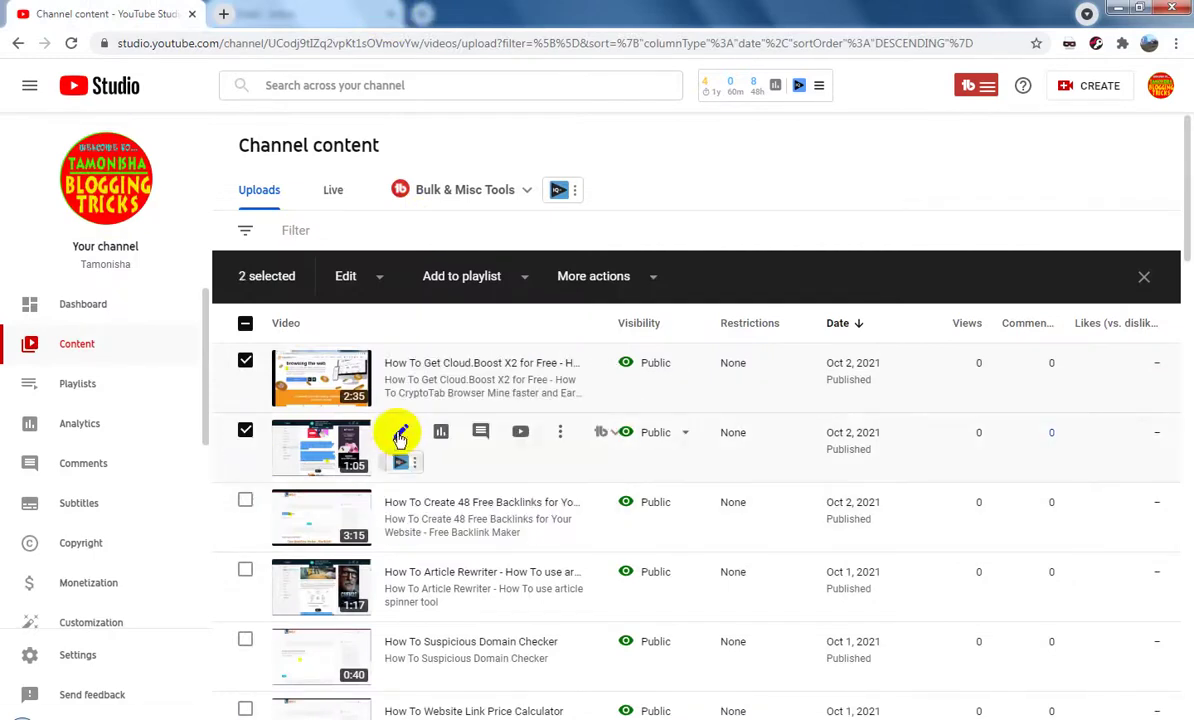
right_click(401, 437)
click(520, 446)
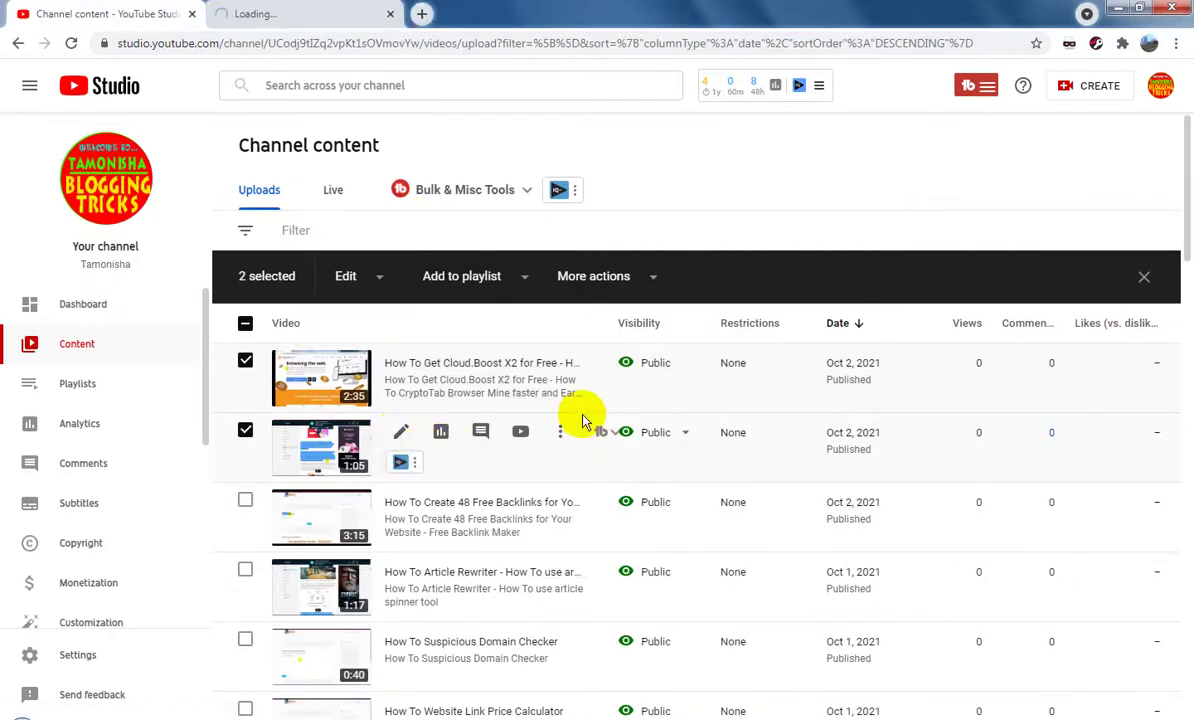
click(308, 13)
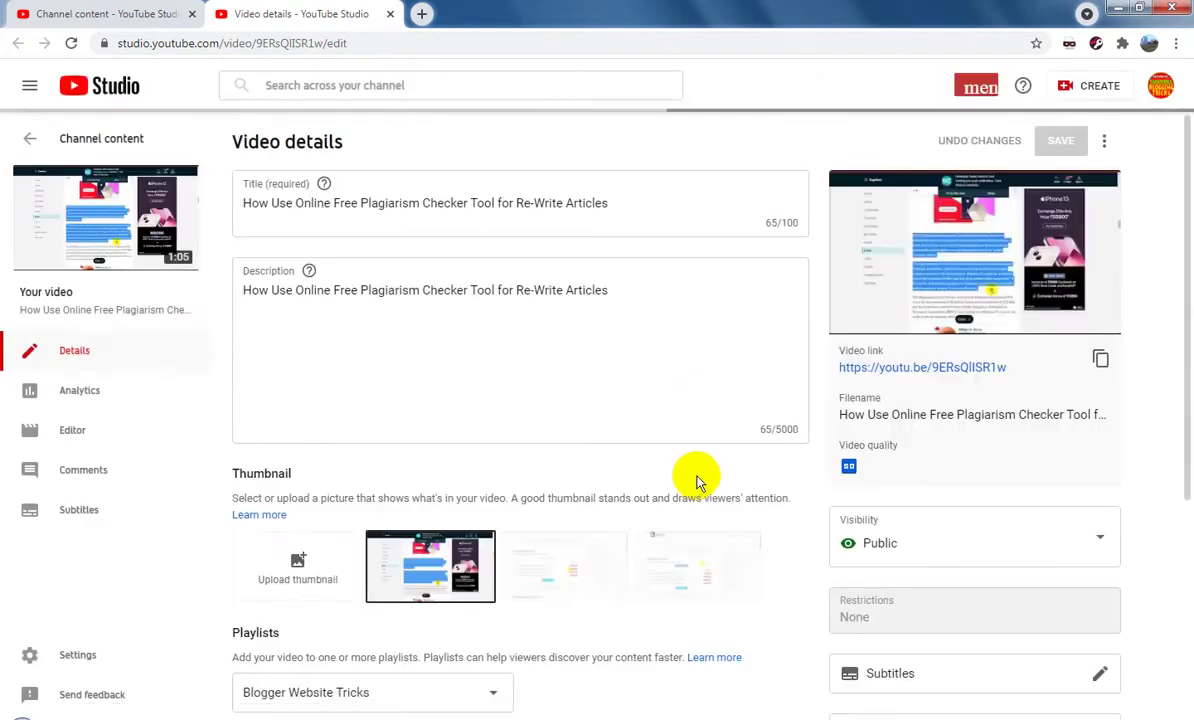
Copy the video's full description and replace the WordPad document's contents with it.
click(562, 290)
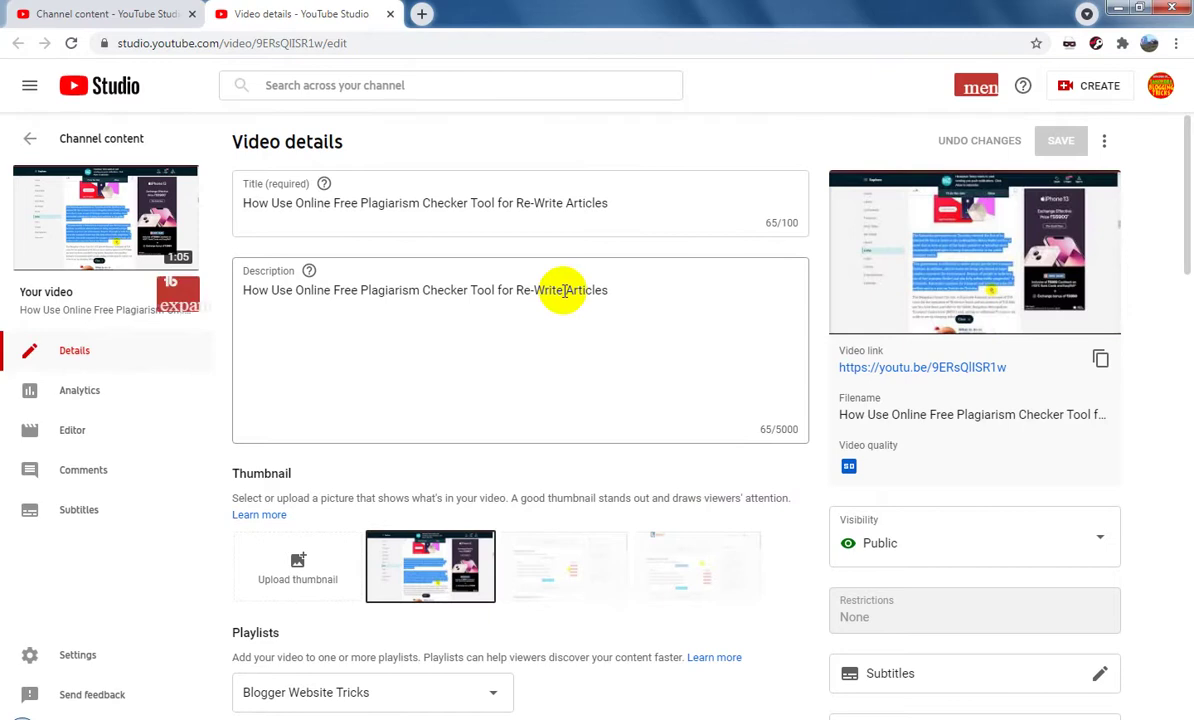
key(ctrl+a)
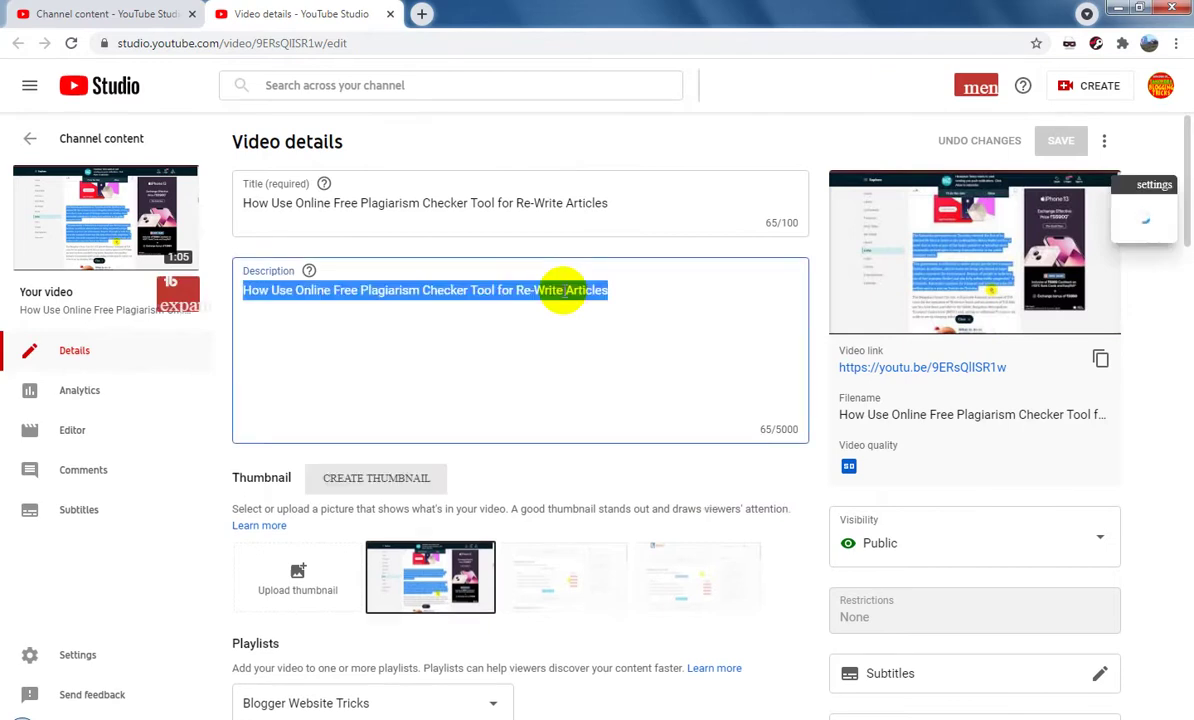
right_click(558, 291)
click(603, 317)
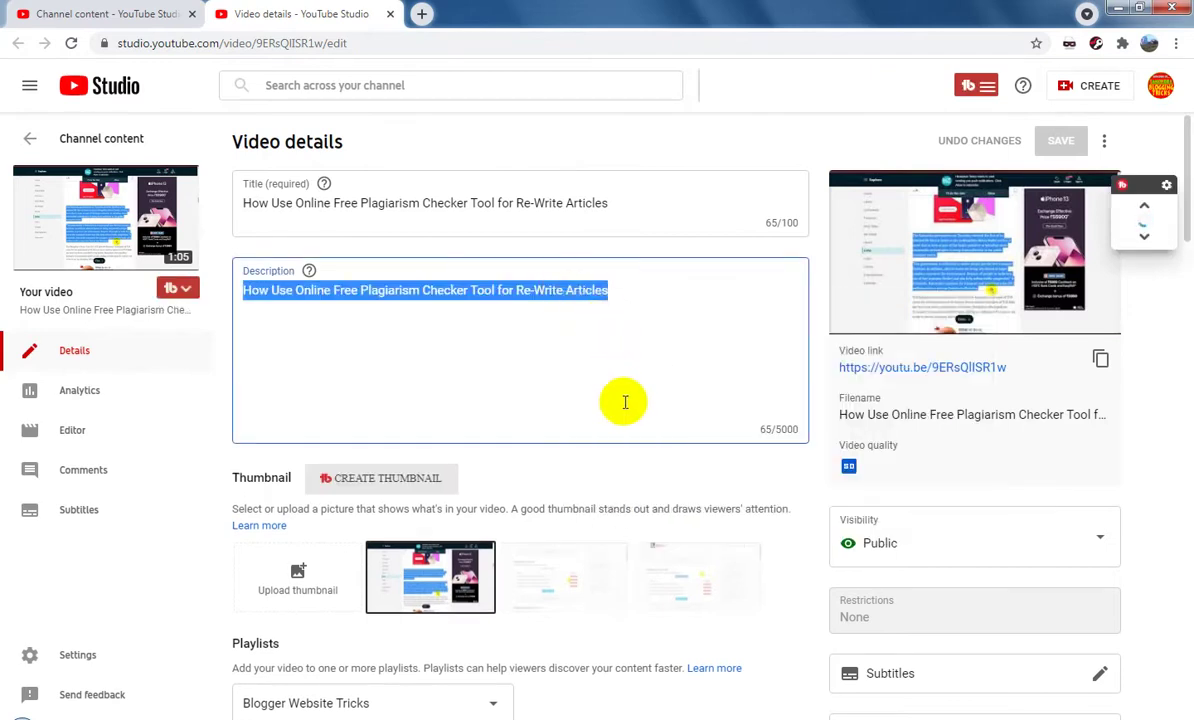
scroll(630, 410, down, 7)
scroll(640, 420, down, 2)
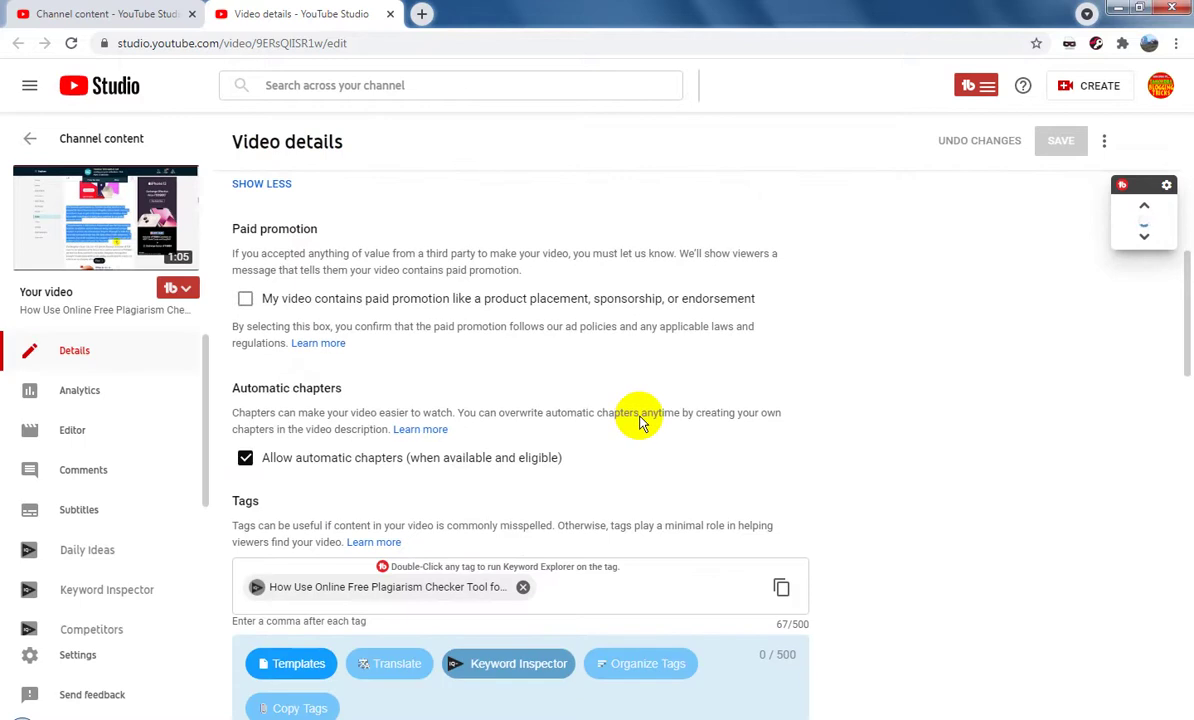
scroll(640, 420, down, 3)
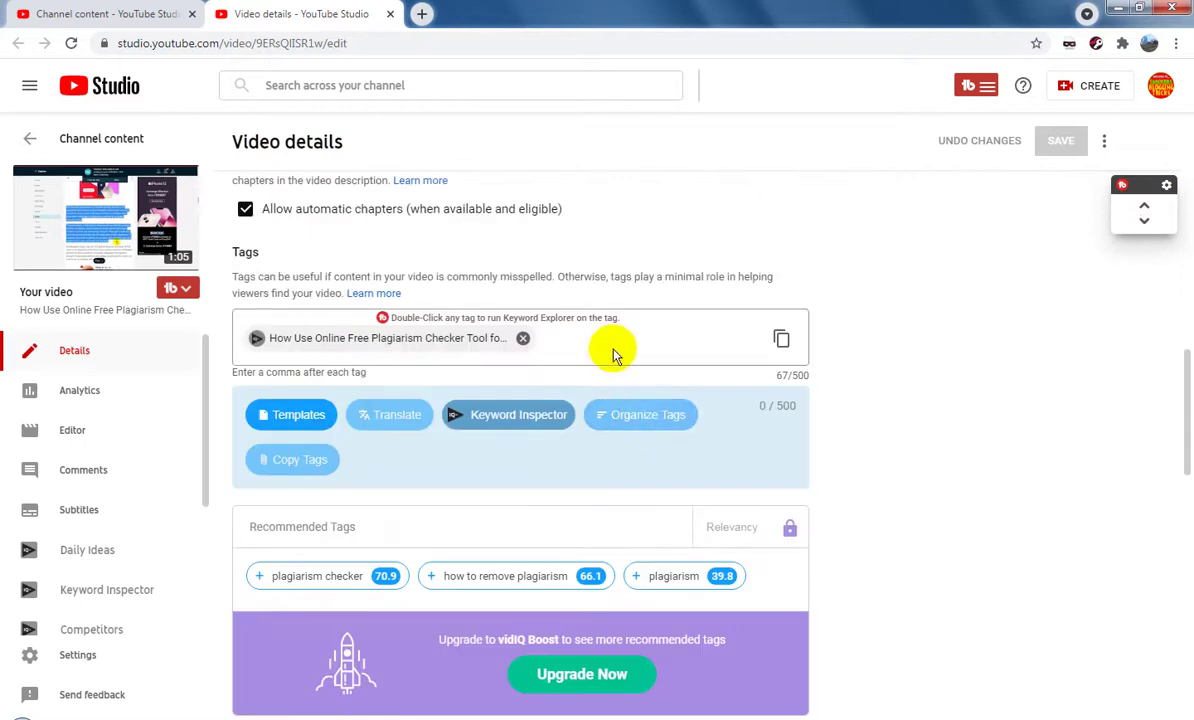
click(440, 718)
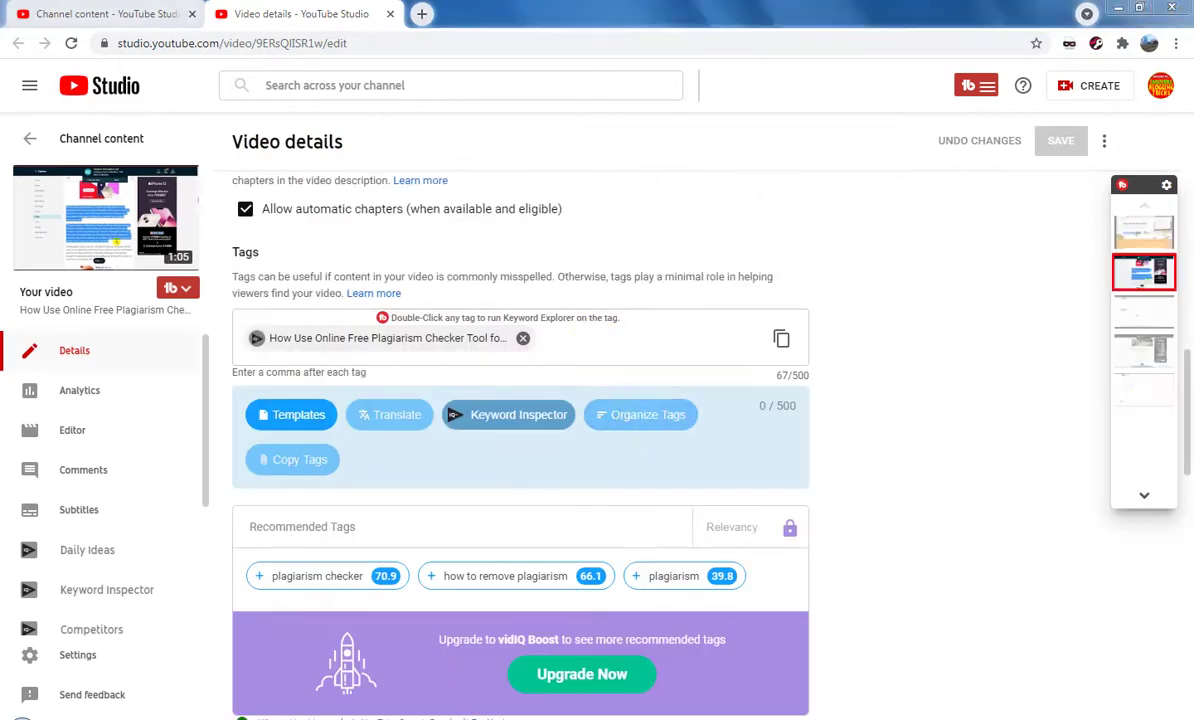
key(ctrl+a)
key(ctrl+v)
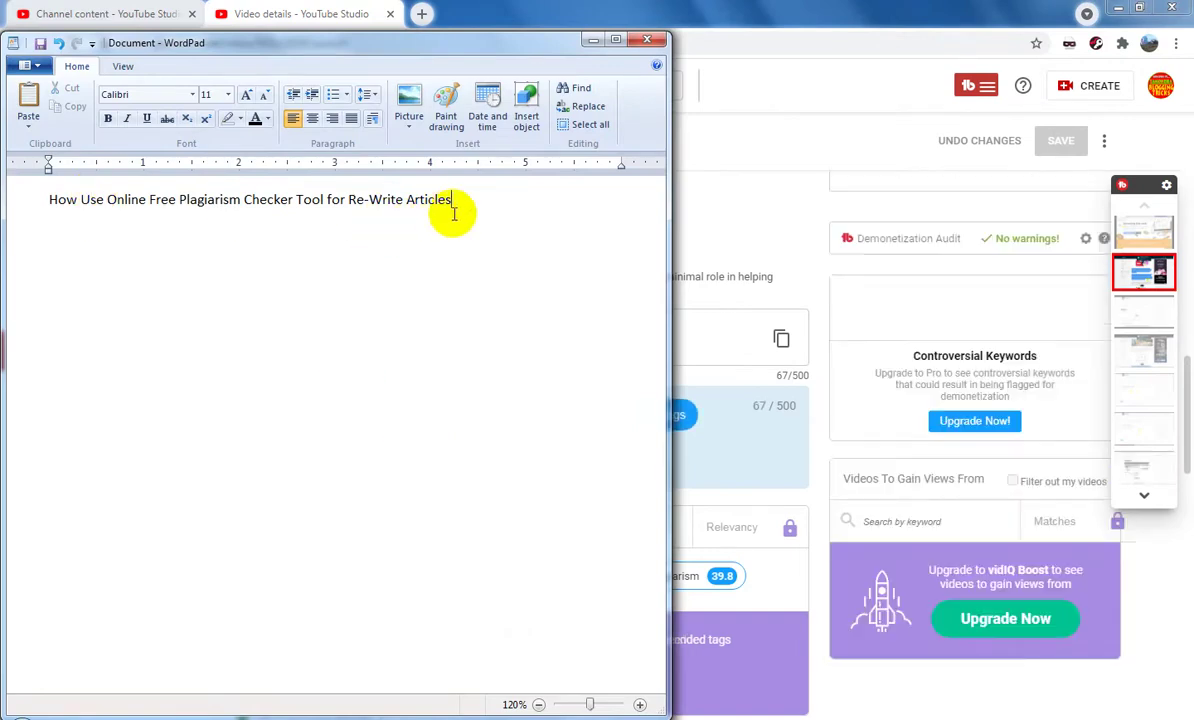
Below the title in WordPad, write the keyword lines "How To Re-write articles", "re-write article", "how to write article" and "how to spin article".
key(Return)
text(How To Re)
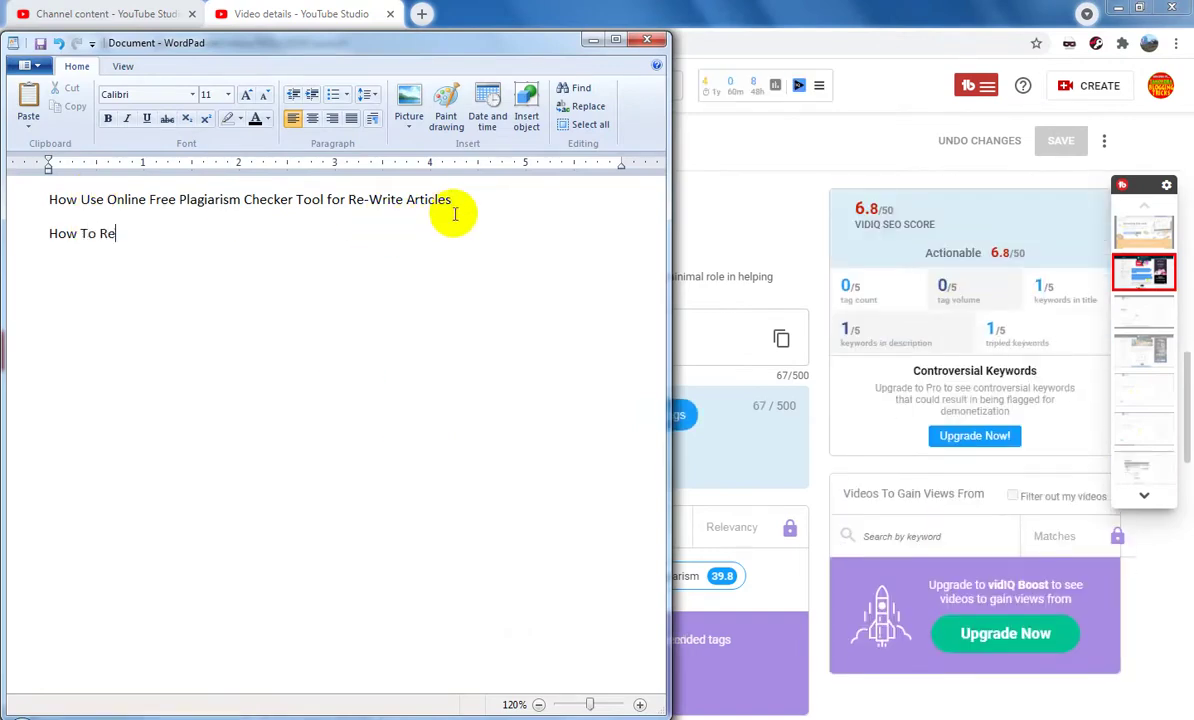
text(-write articles)
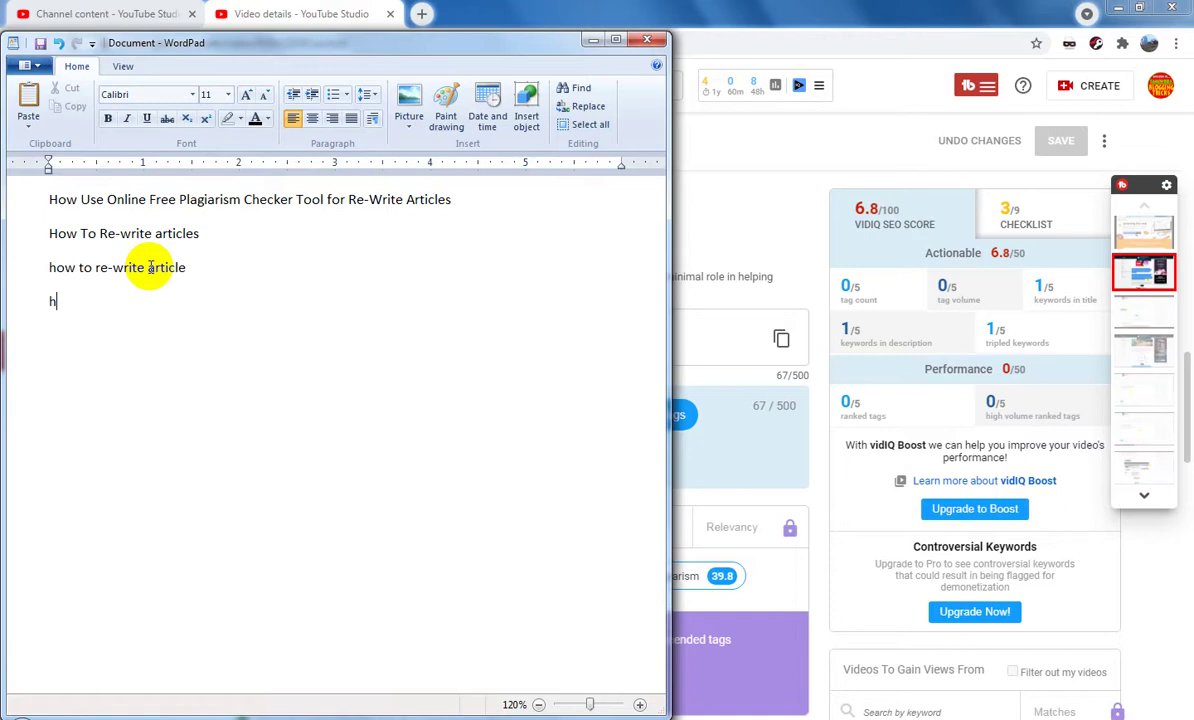
drag(91, 268, 3, 268)
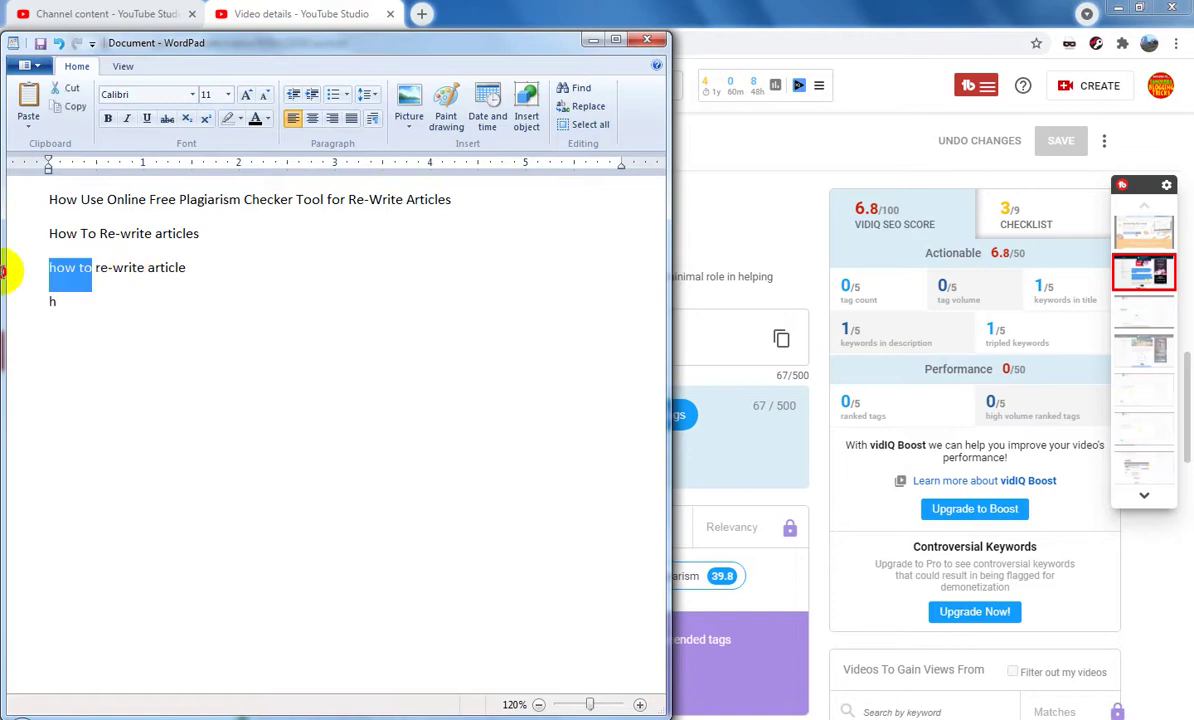
key(BackSpace)
click(82, 296)
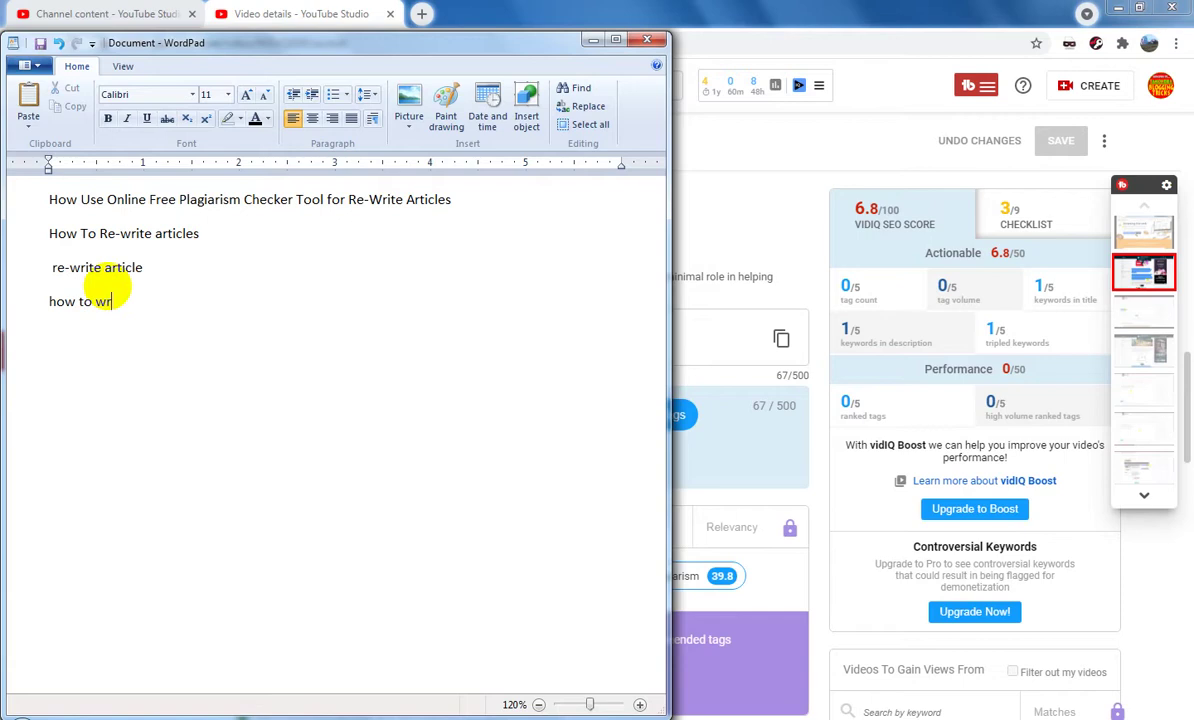
text(article)
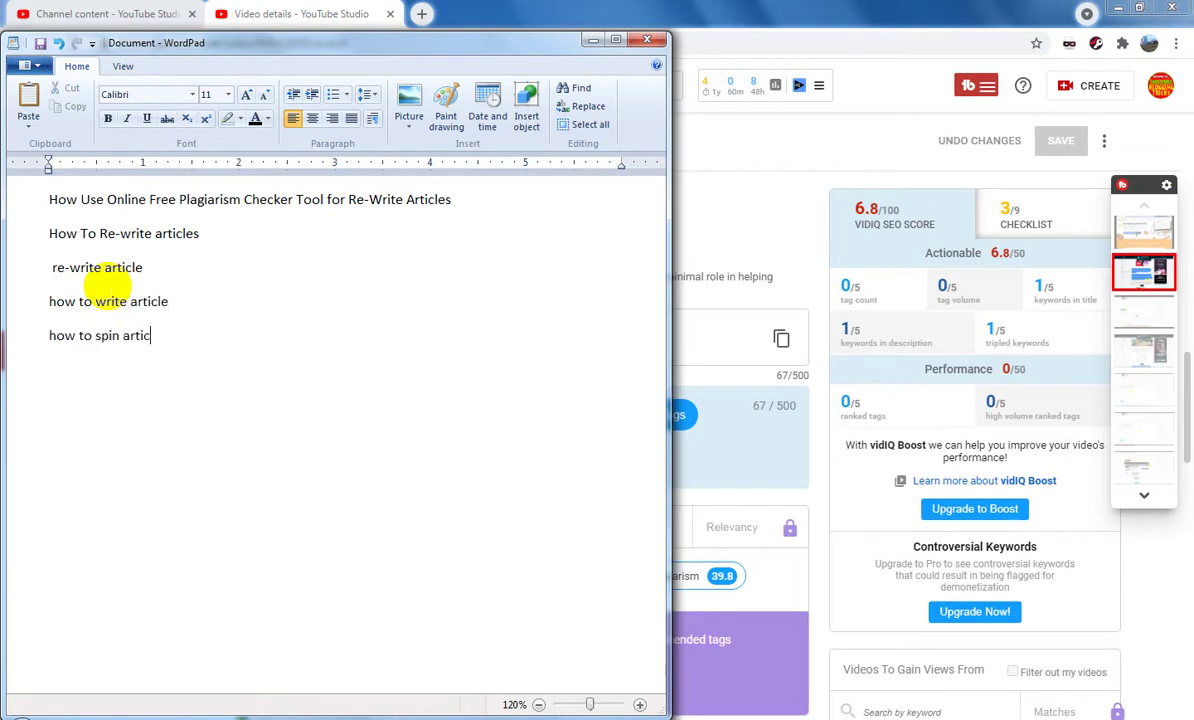
Join the four keyword lines below the title into a single comma-separated line.
click(218, 231)
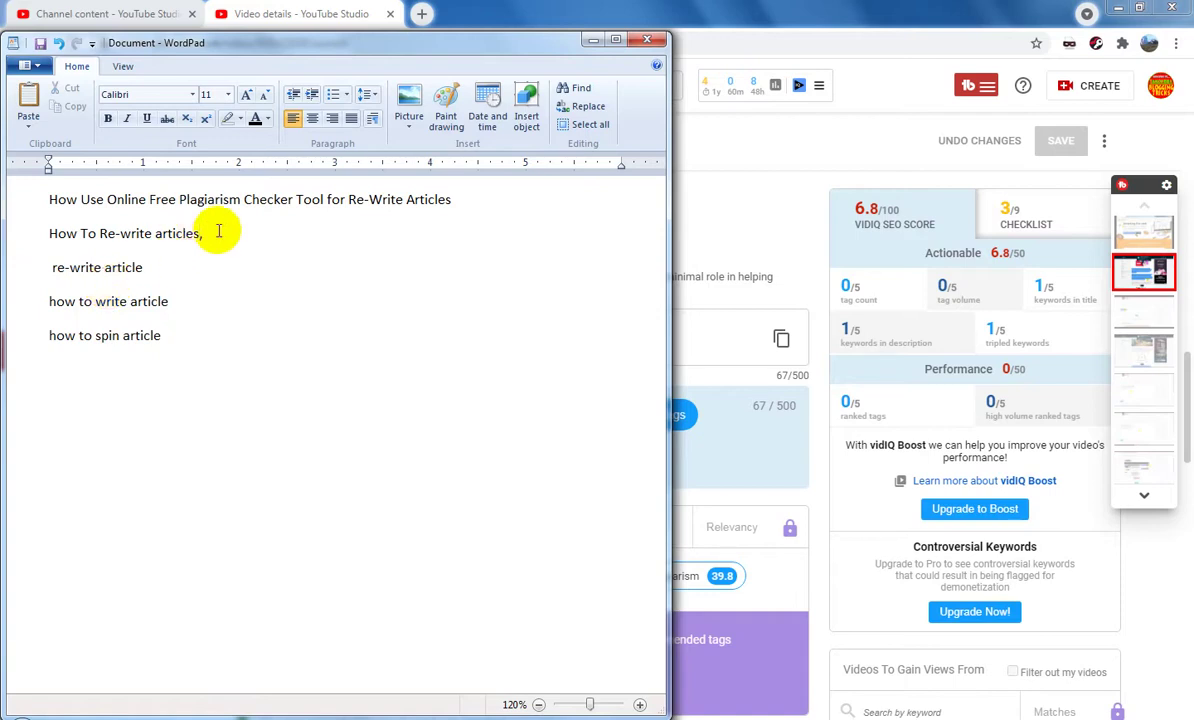
key(Delete)
click(323, 235)
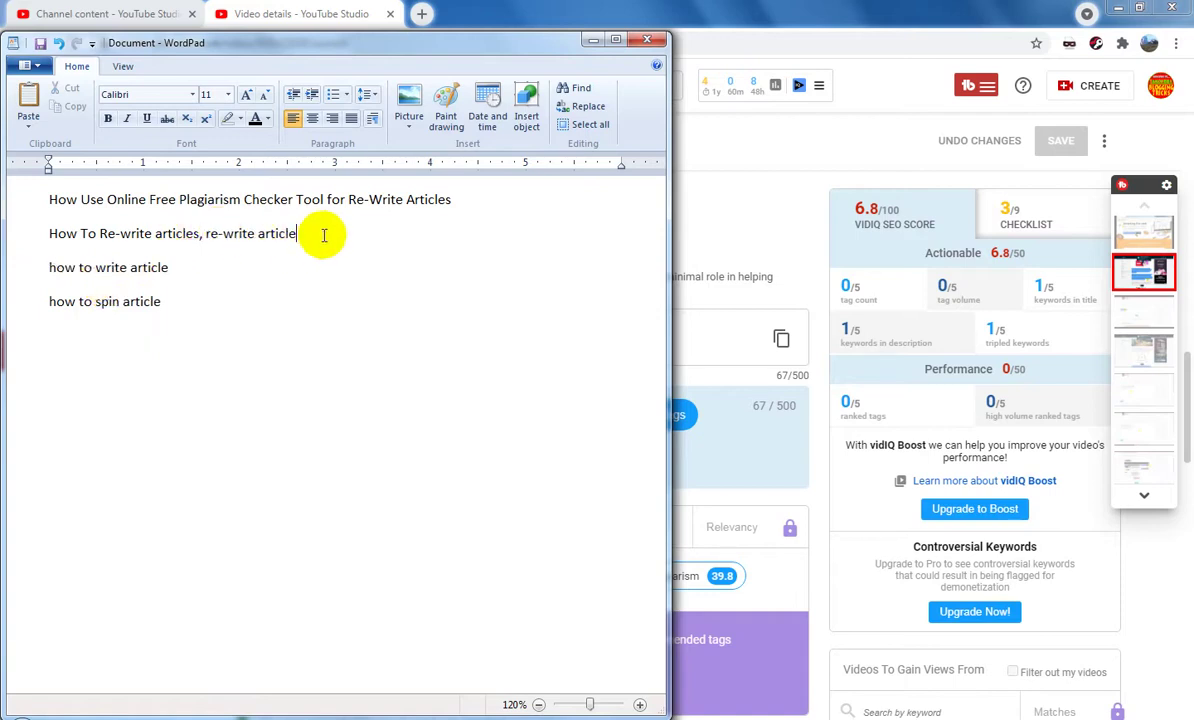
text(,)
key(Delete)
click(450, 234)
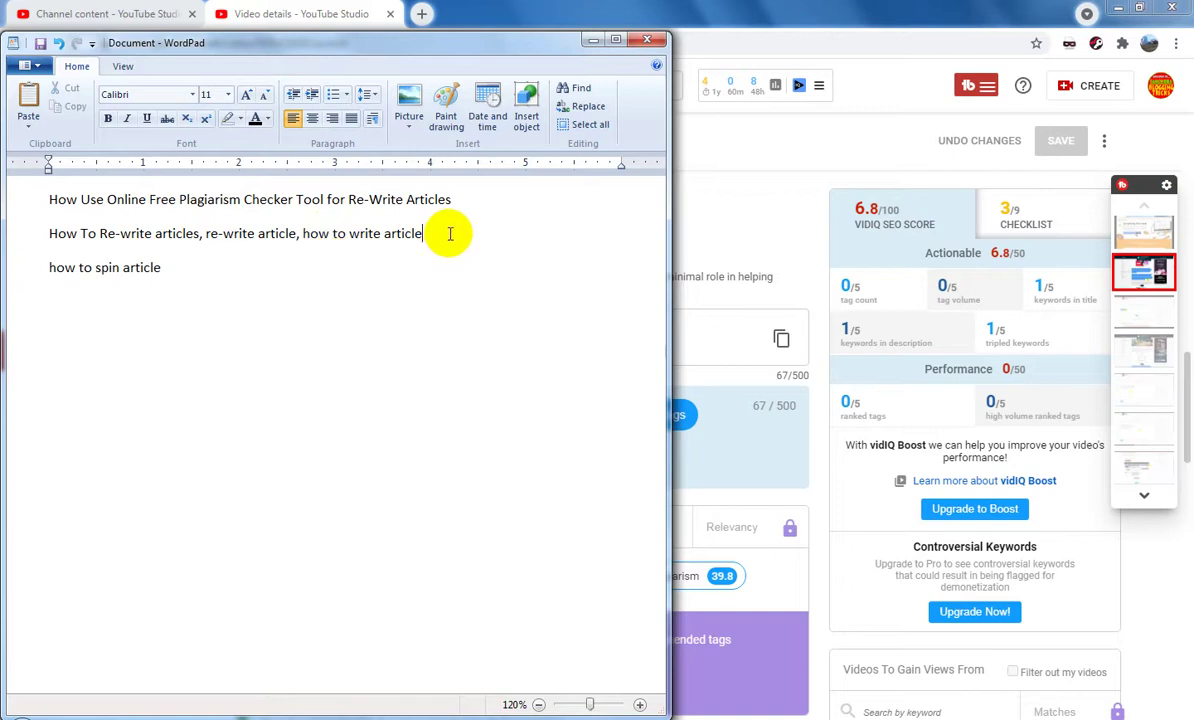
key(Delete)
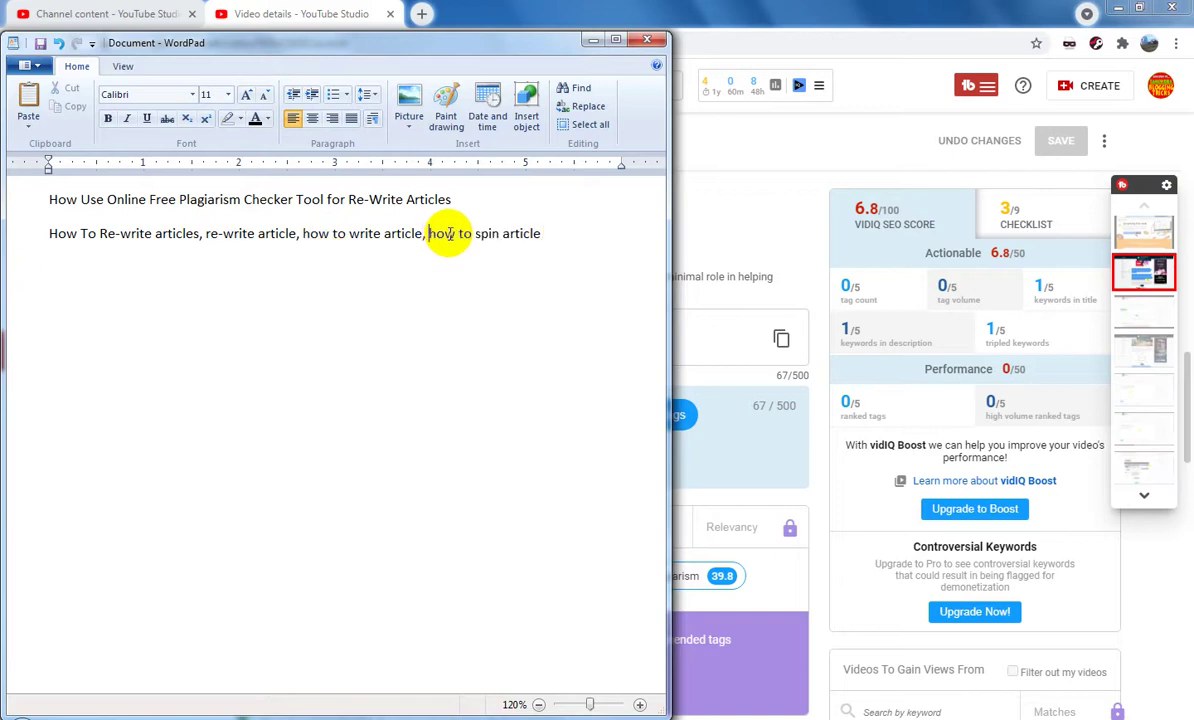
Append "how to article", "how to article plagiarism", "how to article plagiarism checker", "article checker tool", "plagiarism checker tool" and "online earnings" to the keyword list.
click(565, 234)
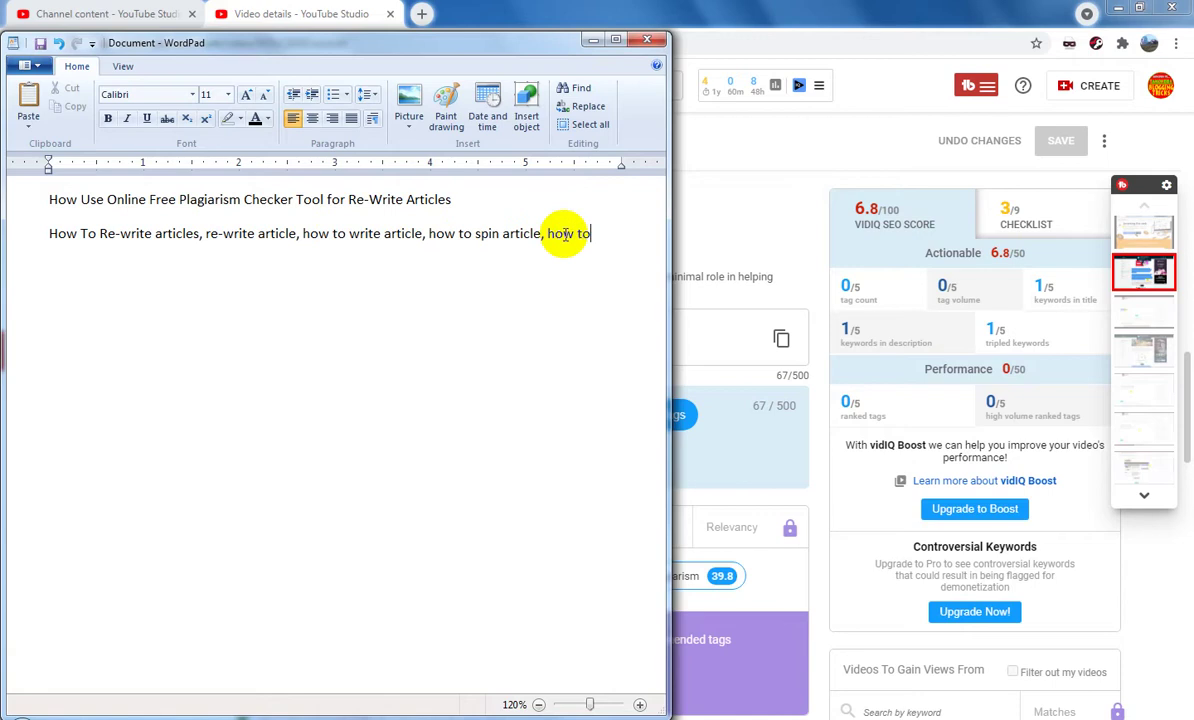
text(, how to article, how to article plagiarism, how to article plagiarism checker,)
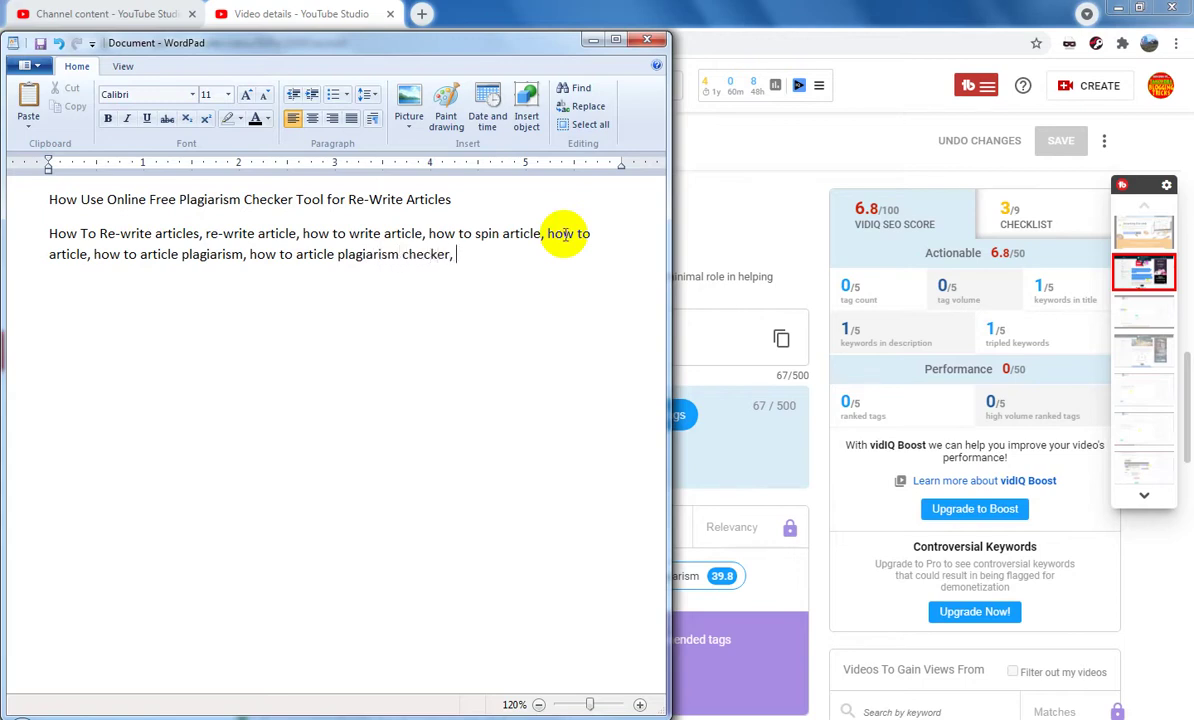
text(ticle checker tool)
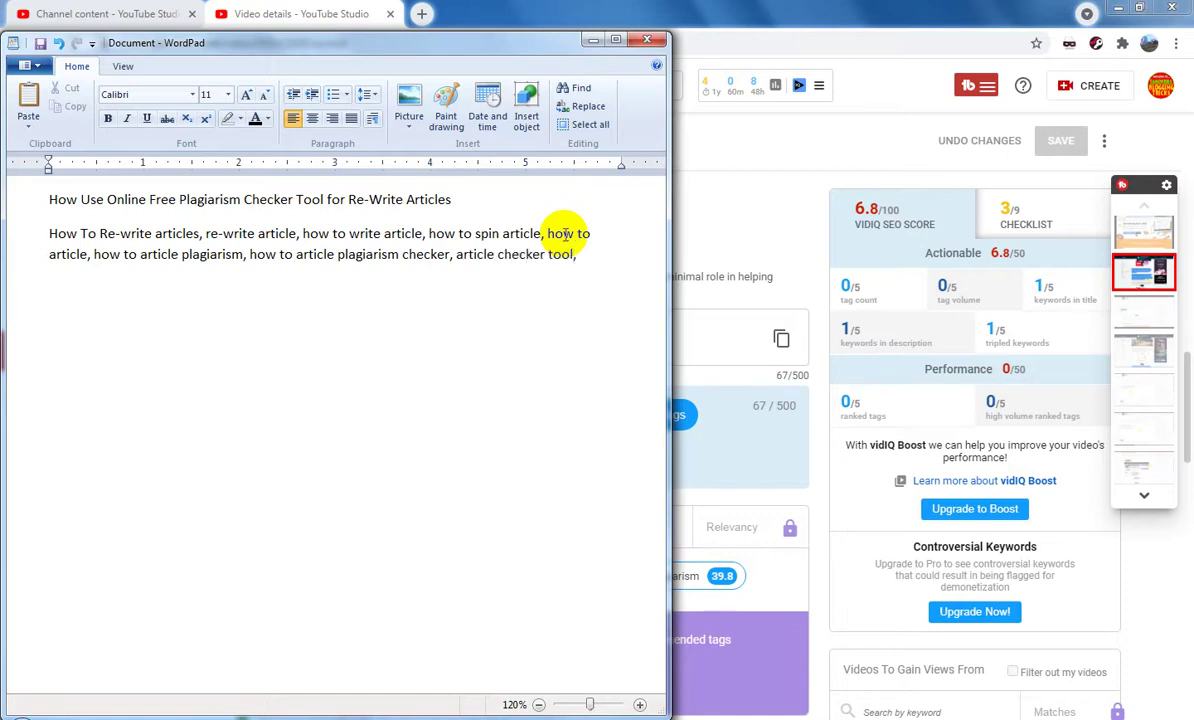
text(, plagiarism chec)
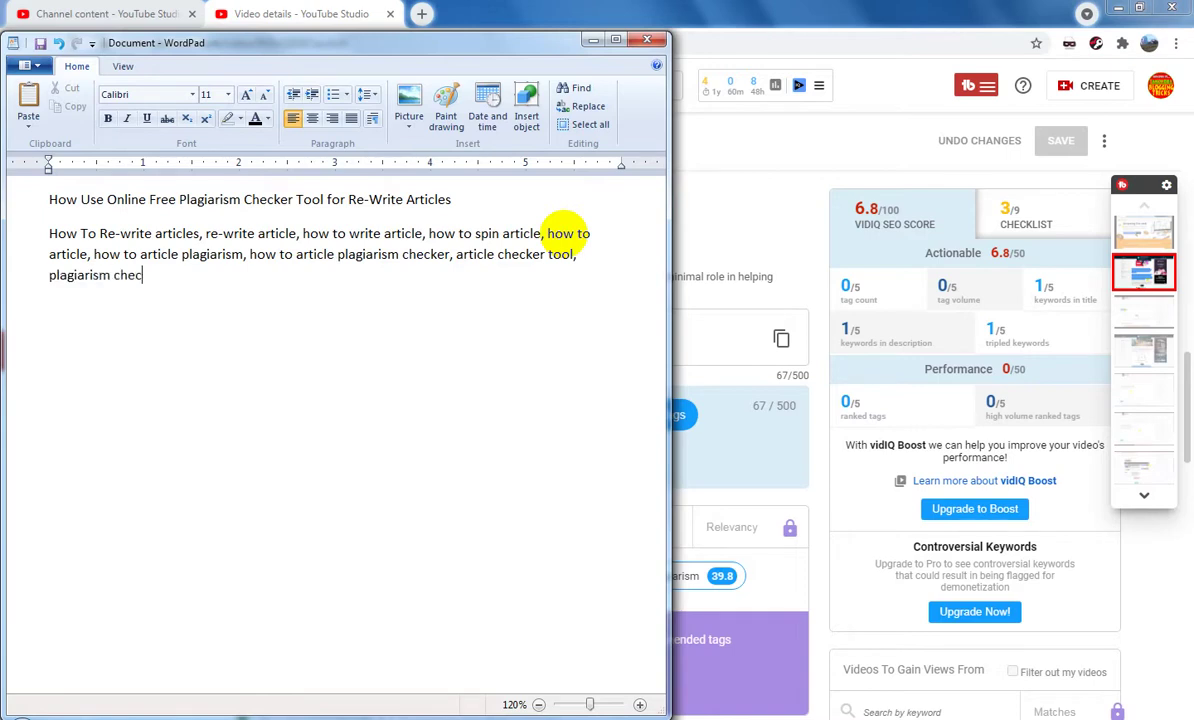
text(ker tool, online earnings)
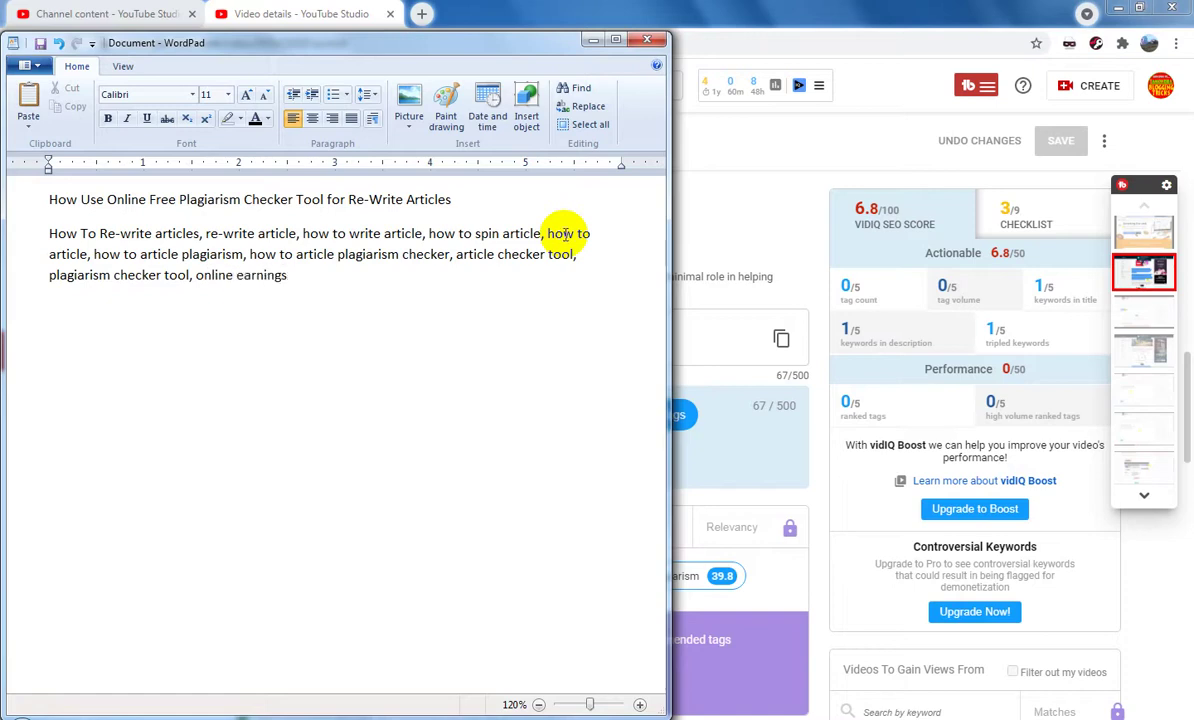
Change the last keyword in the list to "online article checker", followed by a comma.
key(BackSpace)
key(BackSpace)
key(BackSpace)
key(BackSpace)
key(BackSpace)
key(BackSpace)
key(BackSpace)
key(BackSpace)
text(article checker,)
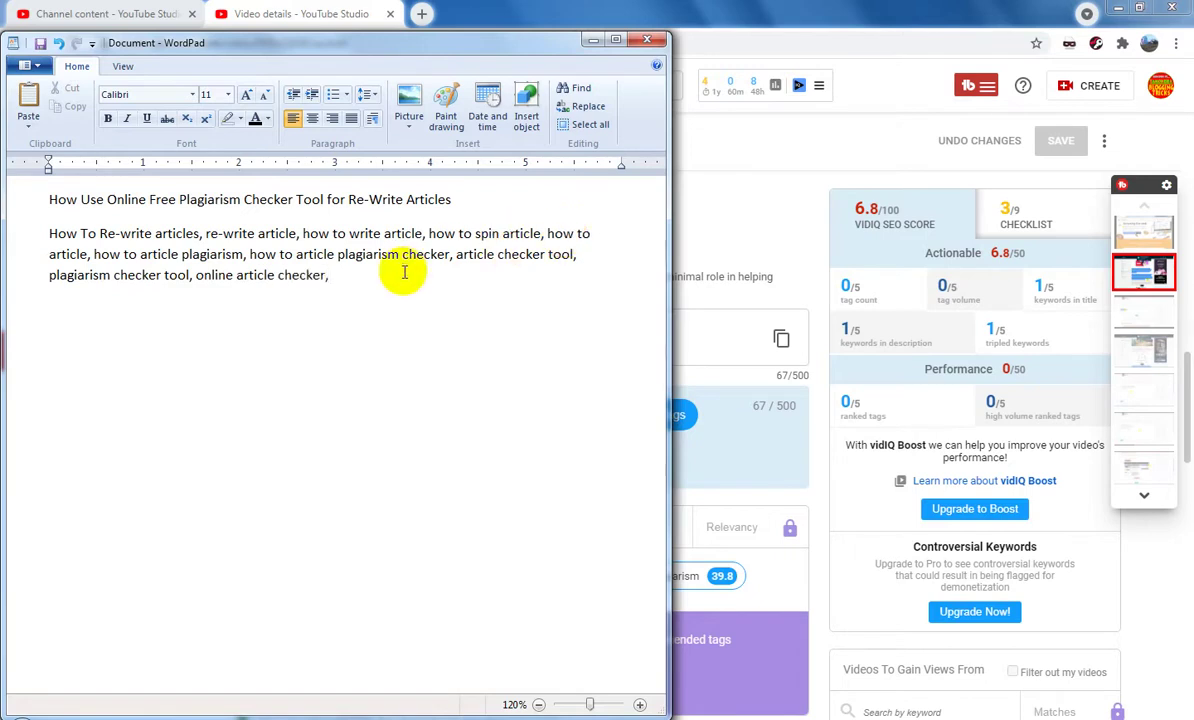
Copy the comma-separated keyword list from WordPad and paste it into the plagiarism checker video's tags in YouTube Studio.
drag(370, 275, 25, 233)
key(ctrl+c)
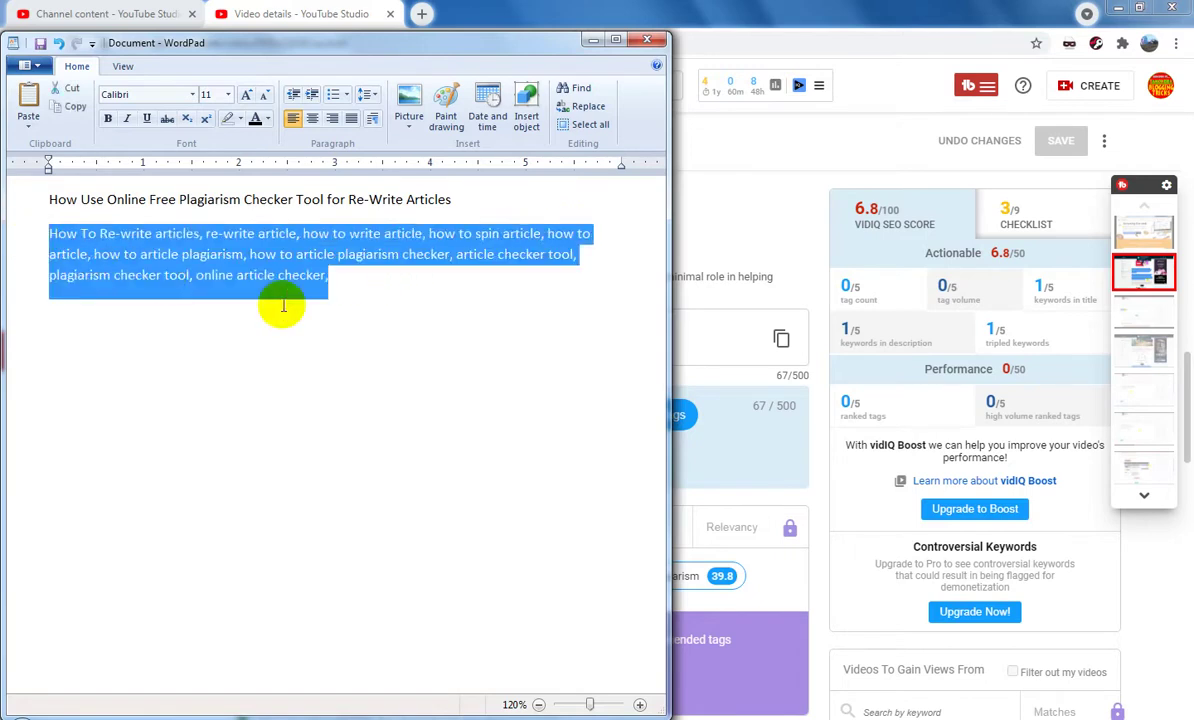
click(593, 40)
scroll(600, 390, down, 1)
scroll(714, 440, down, 4)
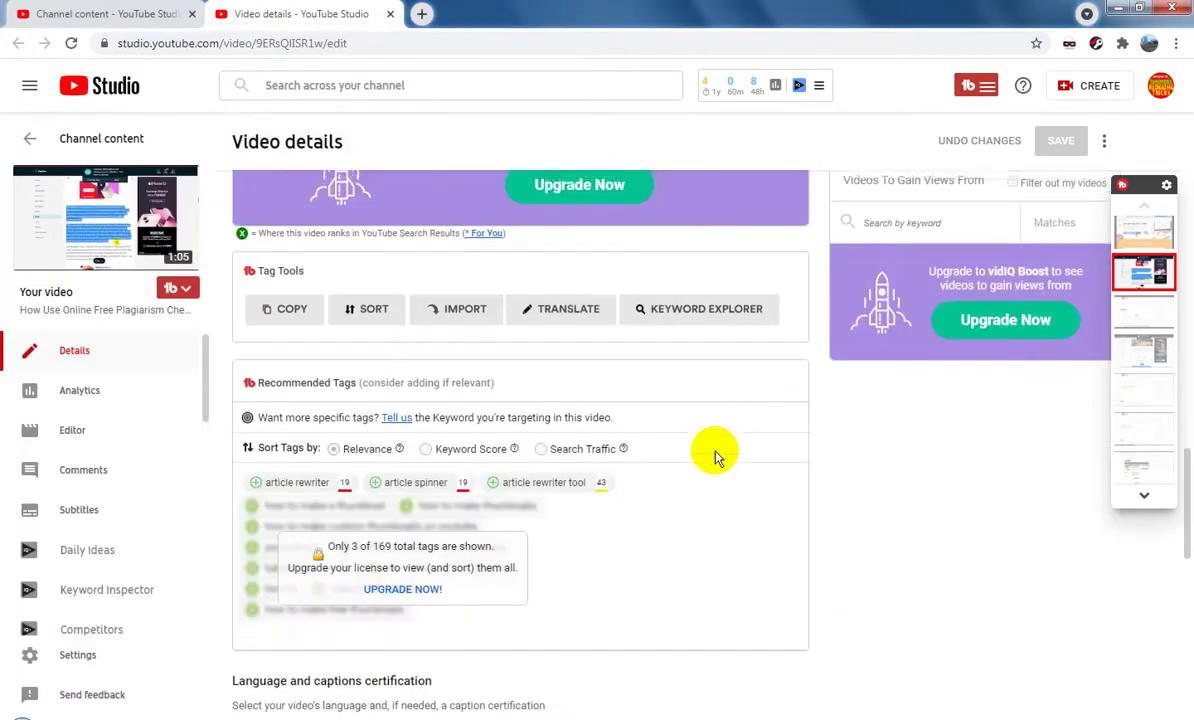
scroll(714, 445, up, 3)
scroll(714, 450, up, 2)
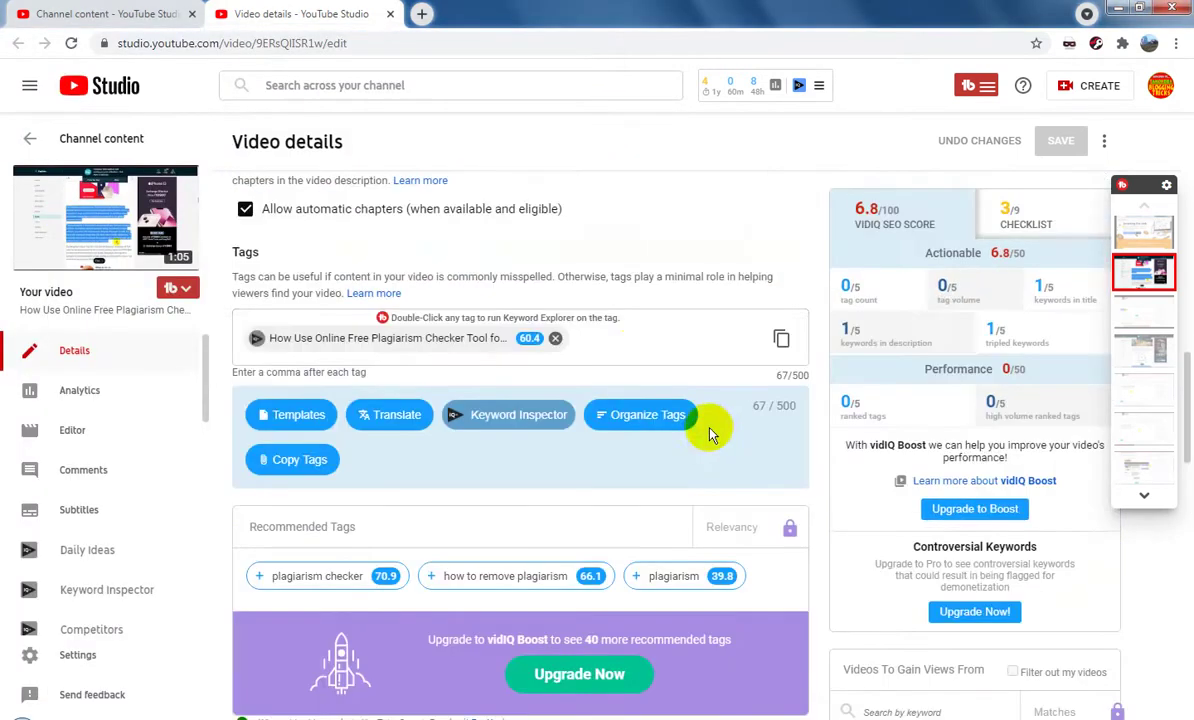
click(643, 338)
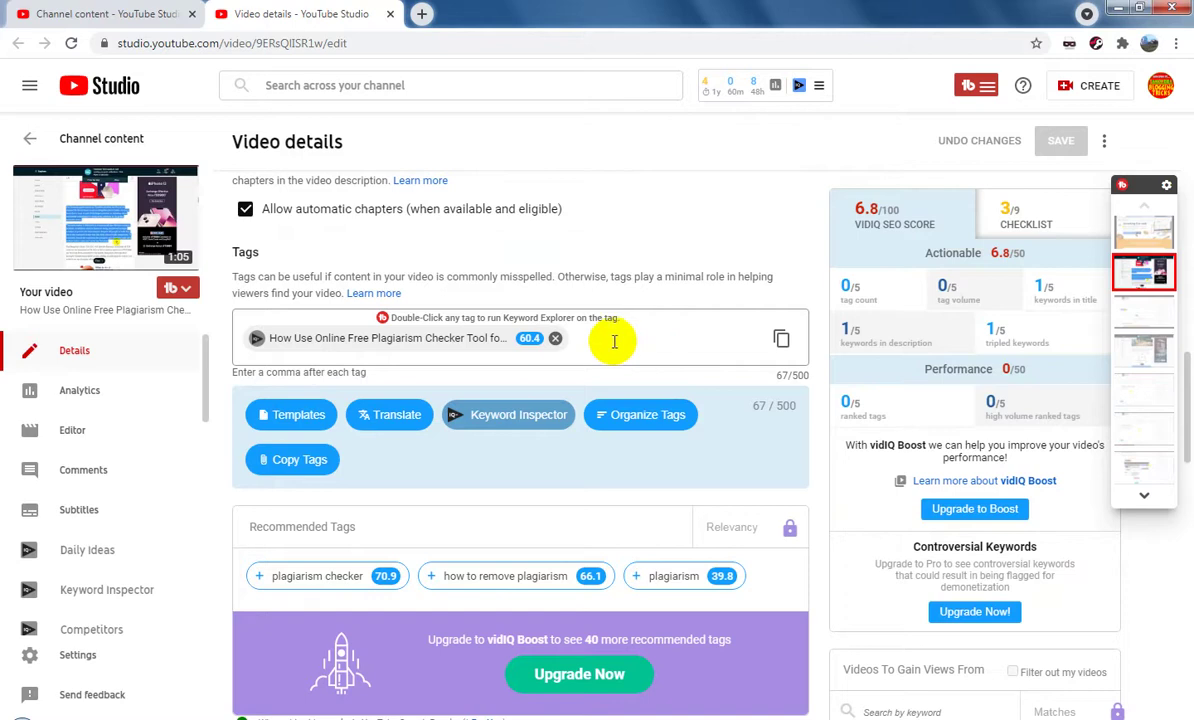
click(614, 342)
key(ctrl+v)
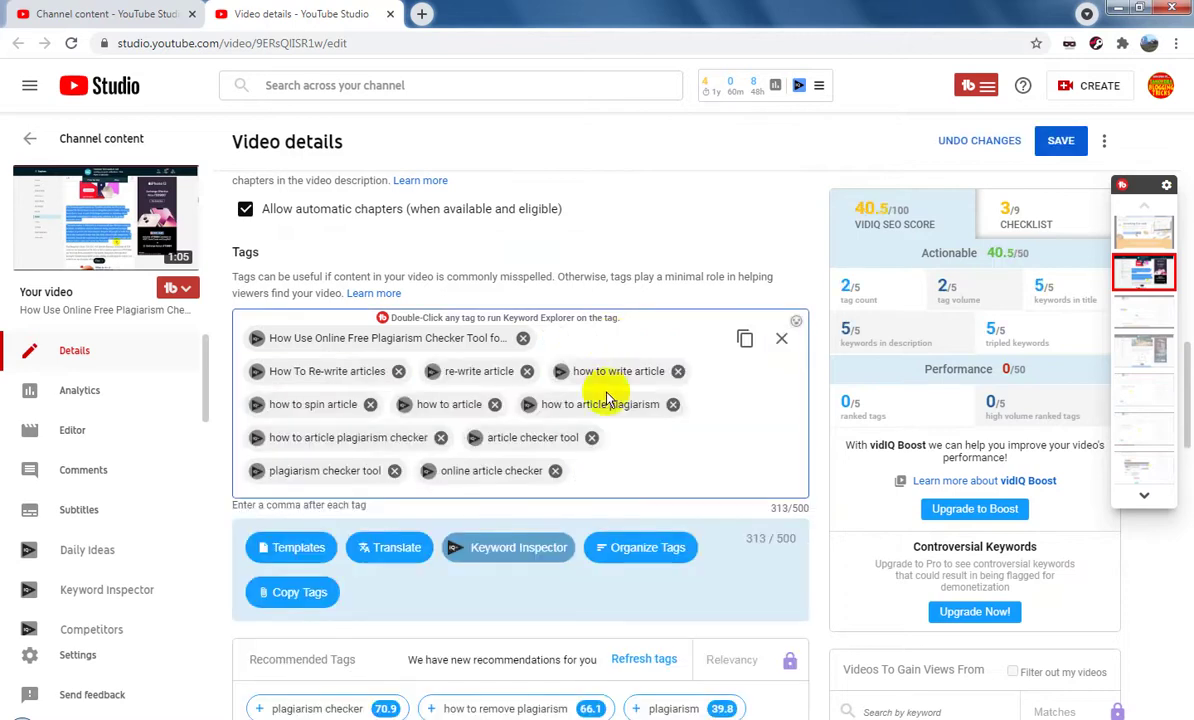
Add the recommended tags "plagiarism checker", "how to remove plagiarism" and "plagiarism" to the plagiarism checker video.
scroll(677, 450, down, 2)
scroll(677, 450, down, 3)
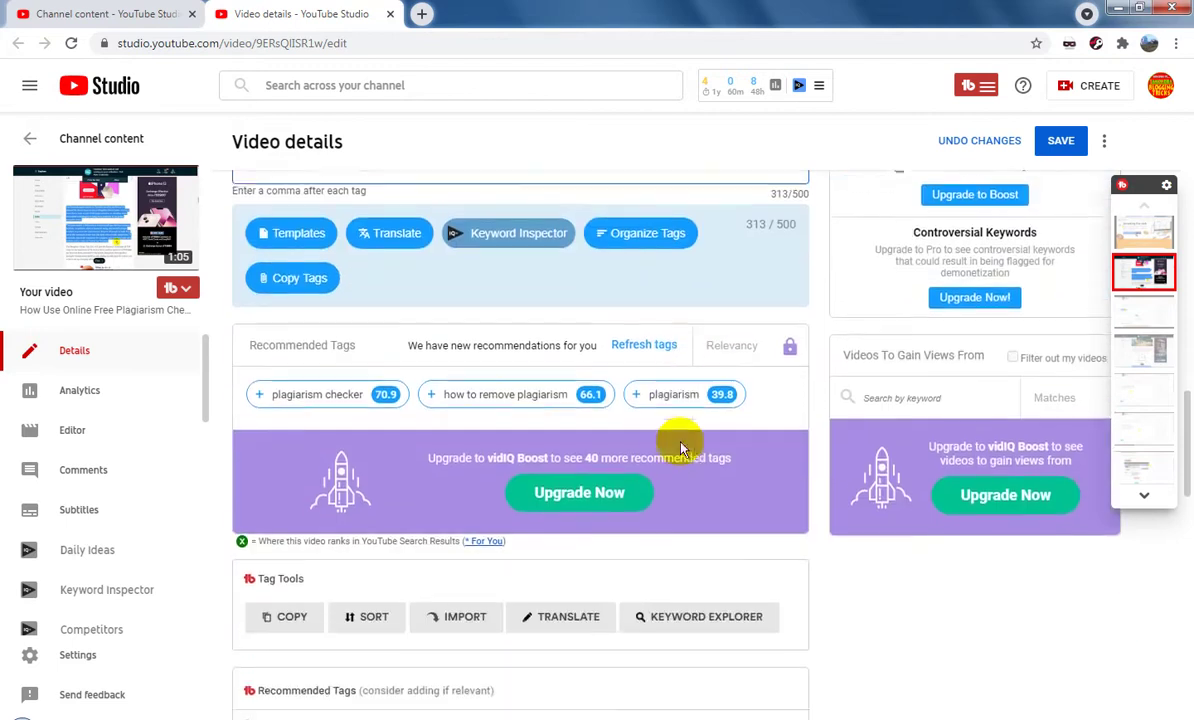
scroll(680, 442, down, 2)
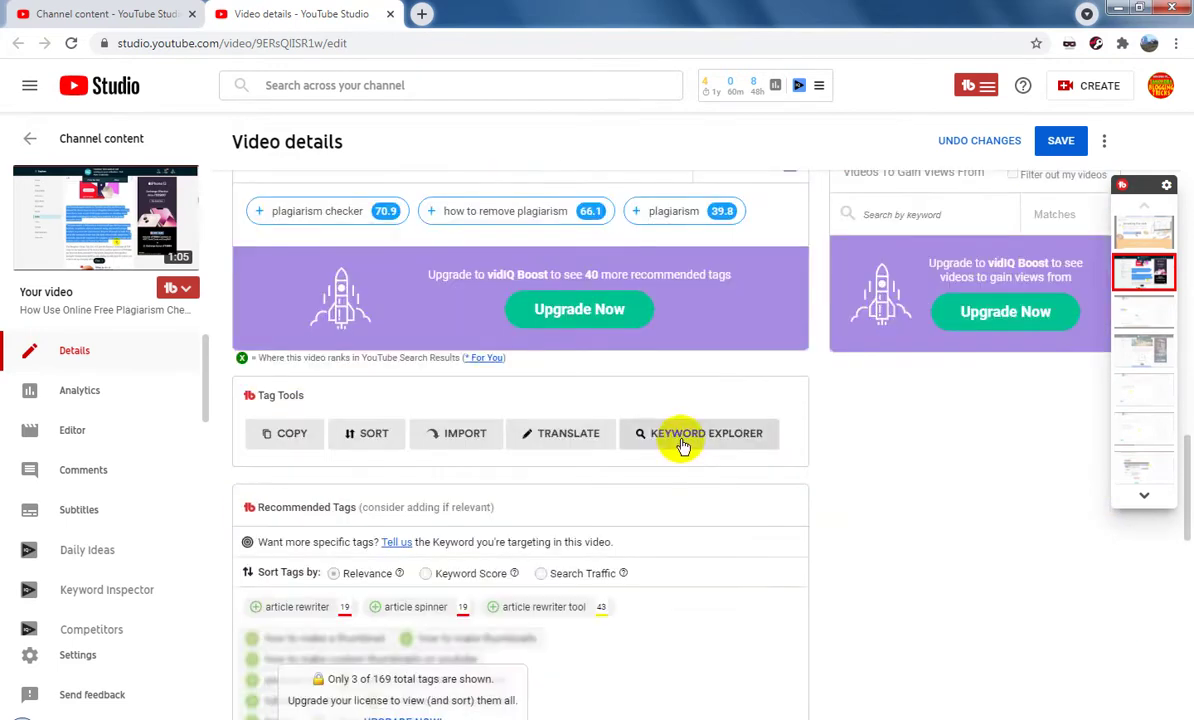
scroll(680, 442, up, 1)
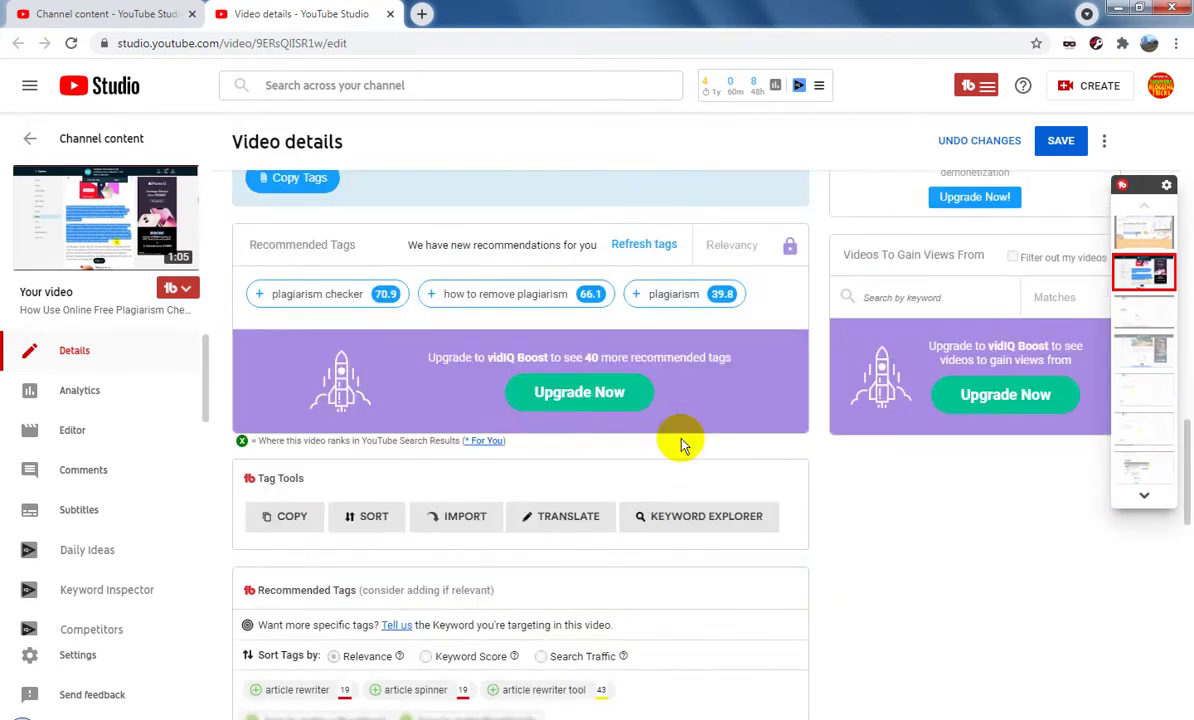
scroll(680, 442, up, 1)
mouse_move(399, 381)
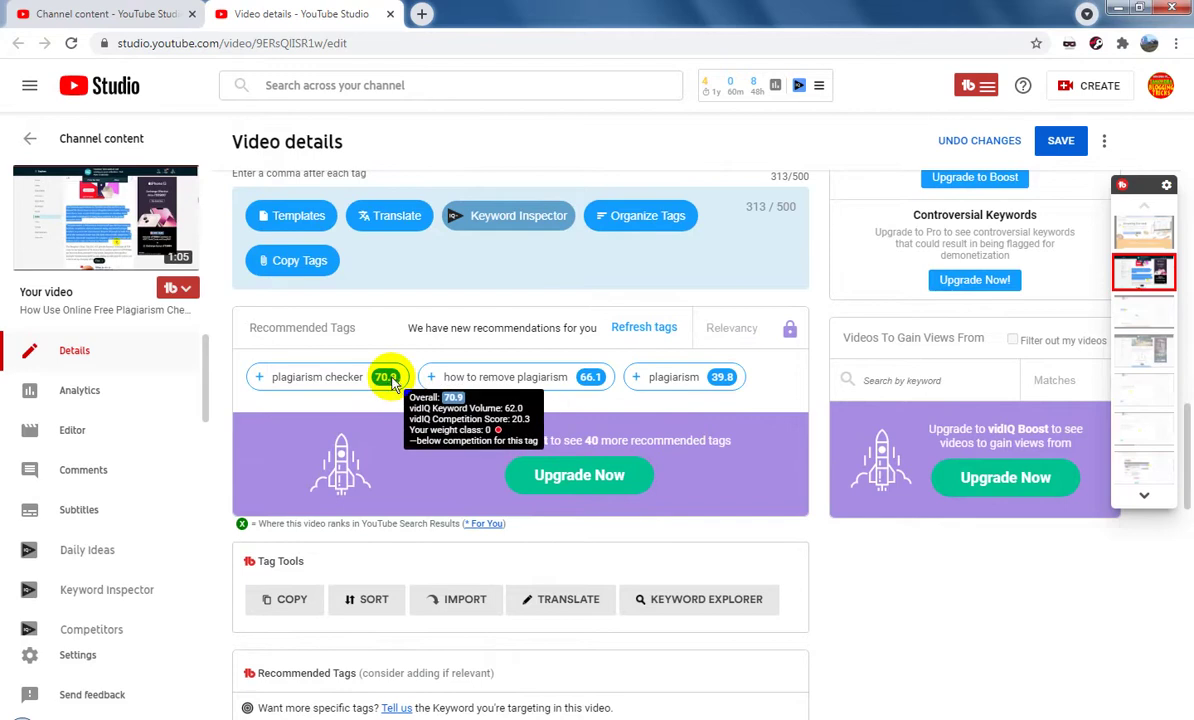
click(393, 385)
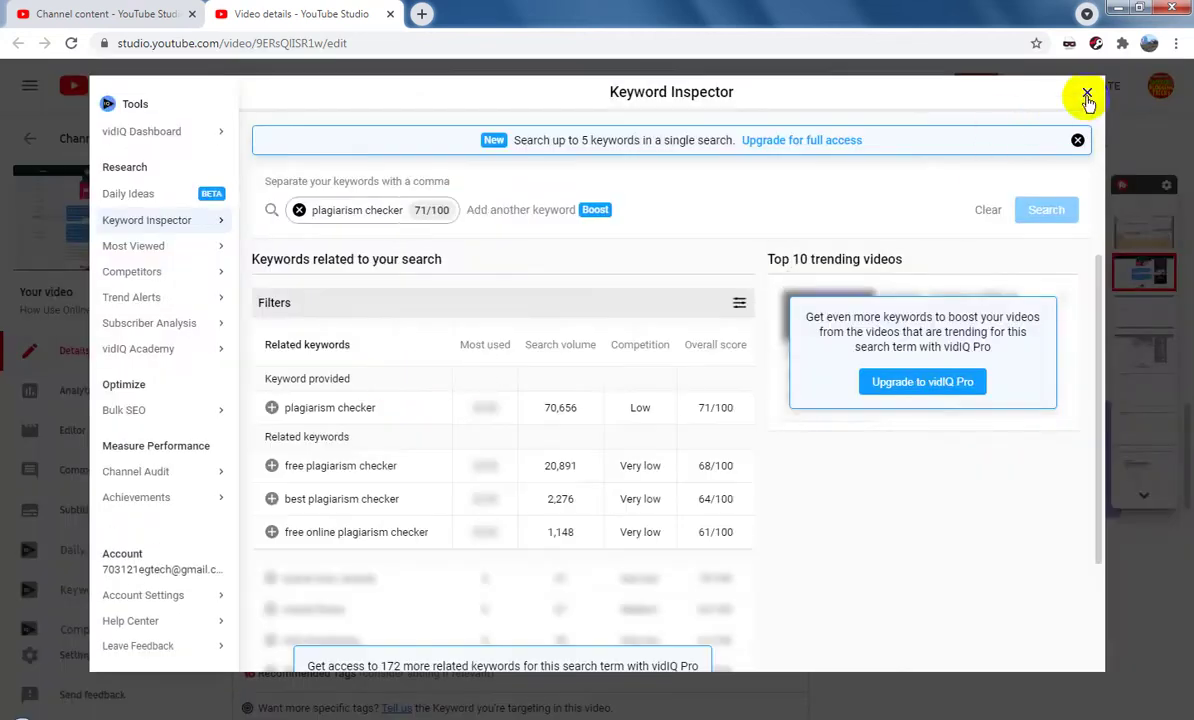
click(1087, 97)
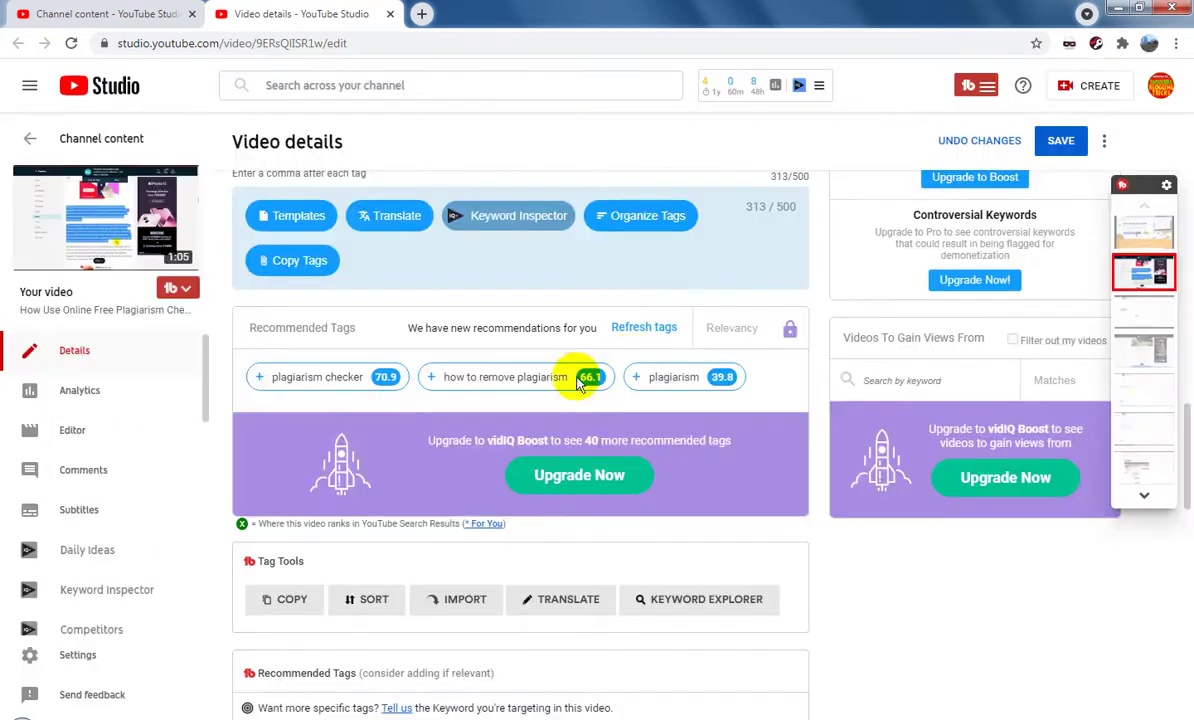
click(263, 379)
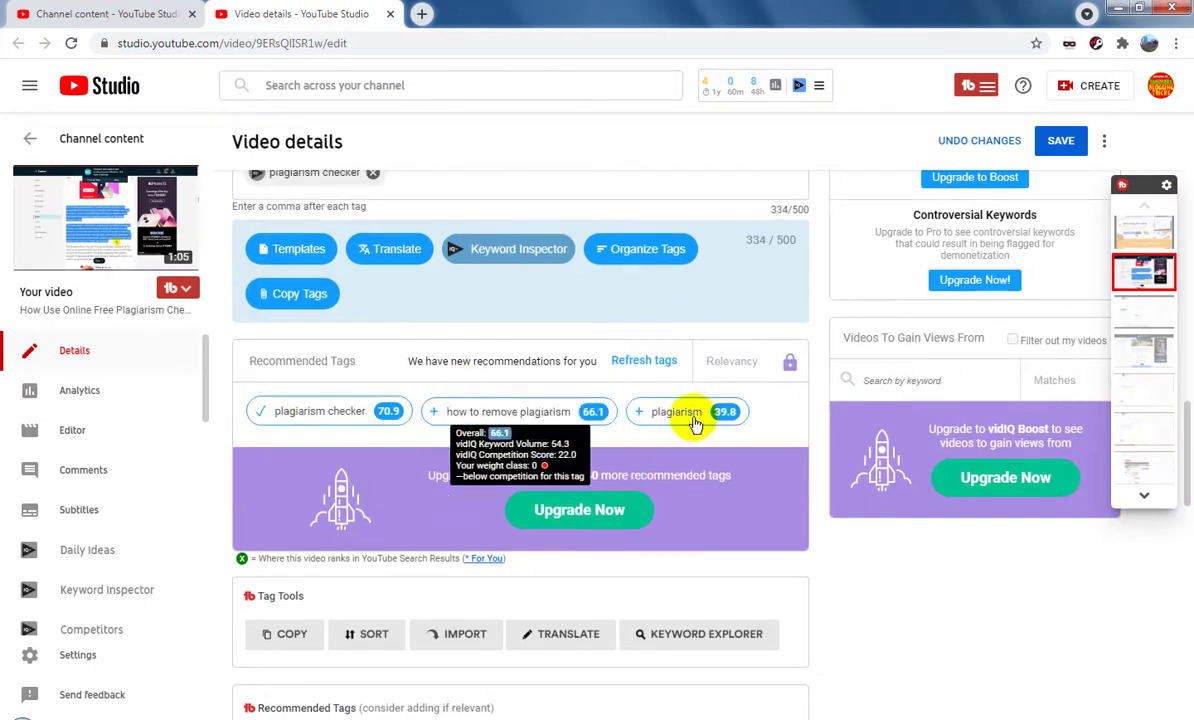
click(640, 416)
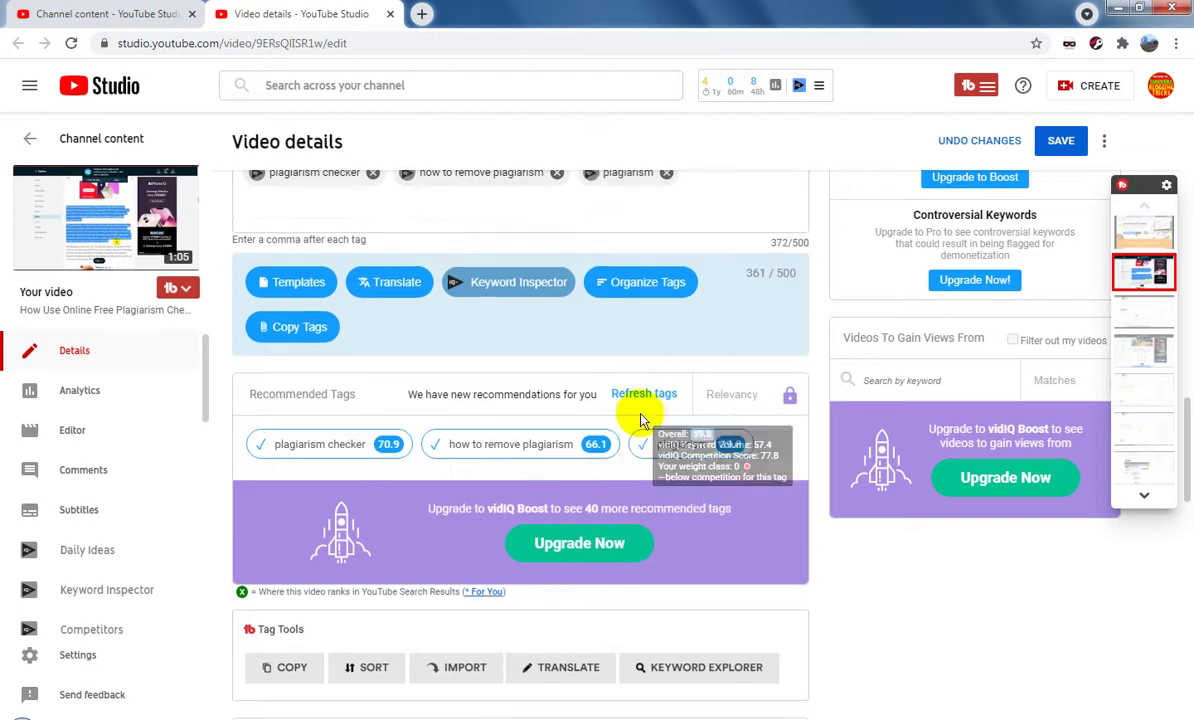
Review the remaining tag suggestions and the completed tag list, and save the plagiarism checker video's changes.
scroll(640, 535, down, 2)
scroll(648, 530, down, 3)
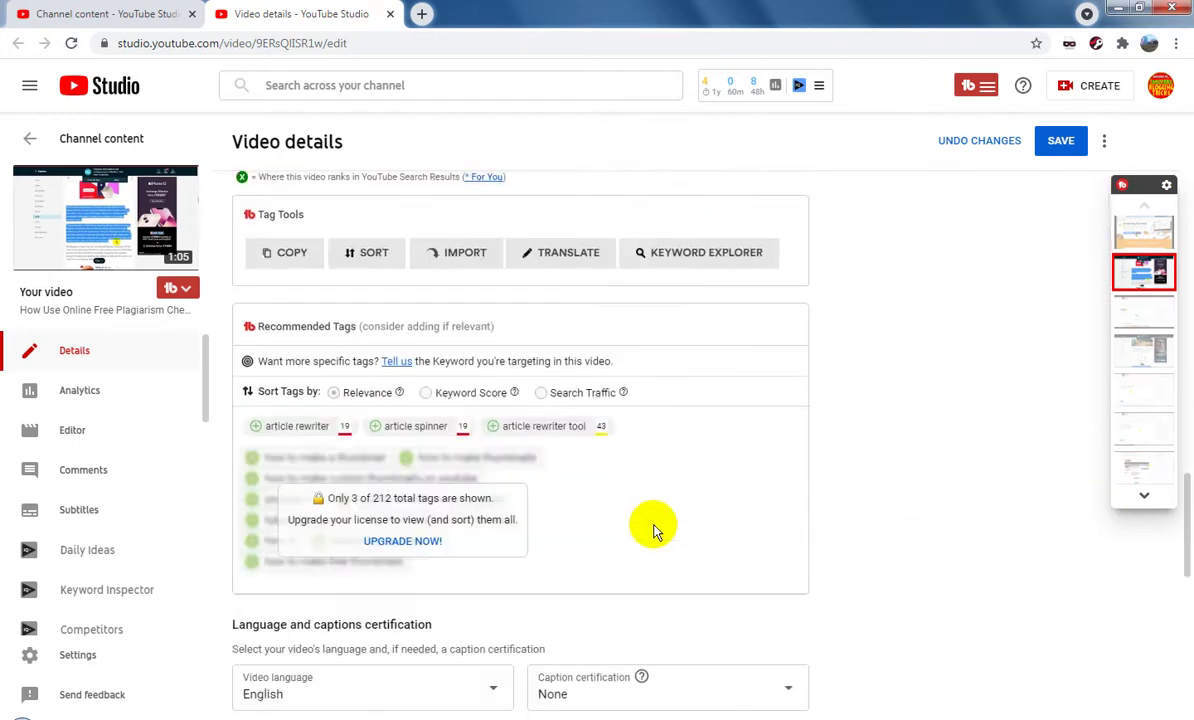
scroll(672, 525, down, 2)
scroll(682, 522, up, 3)
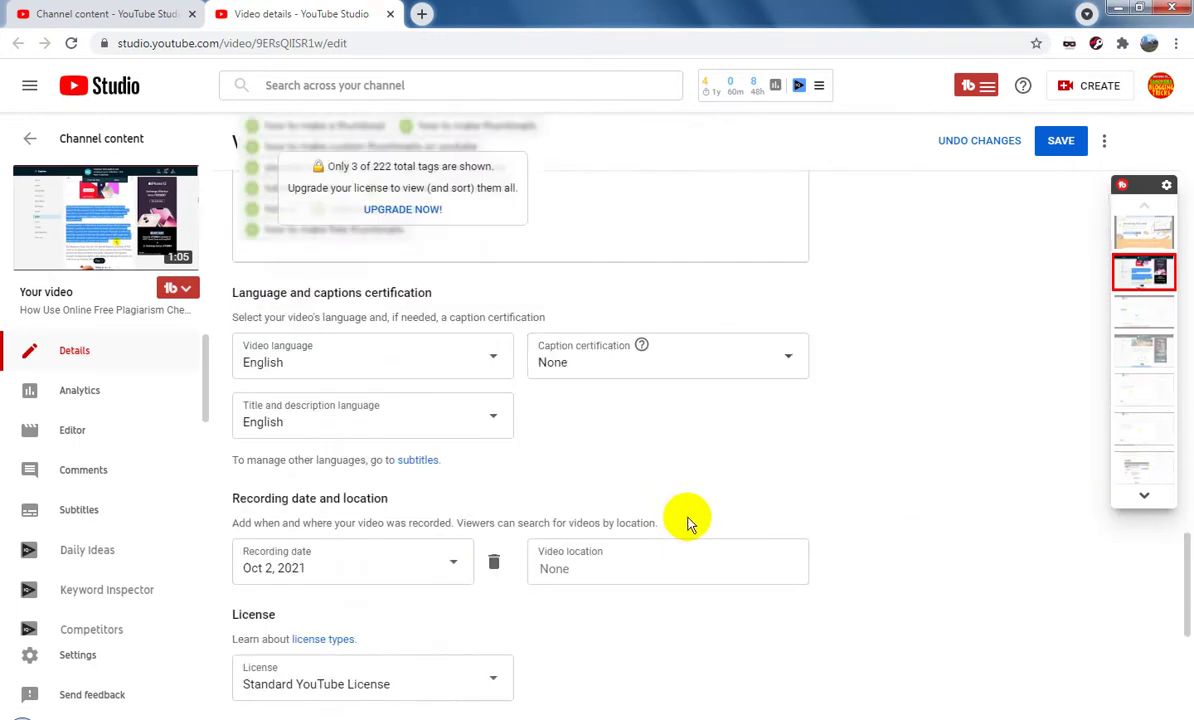
scroll(697, 518, up, 3)
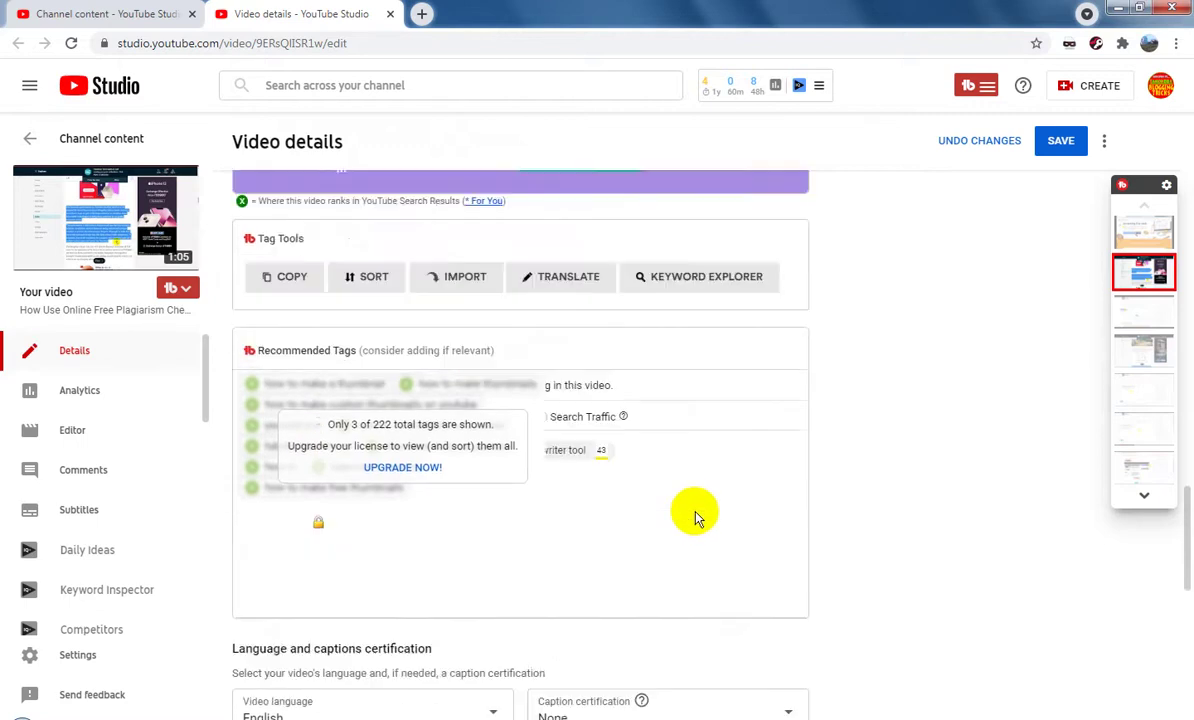
scroll(697, 518, up, 4)
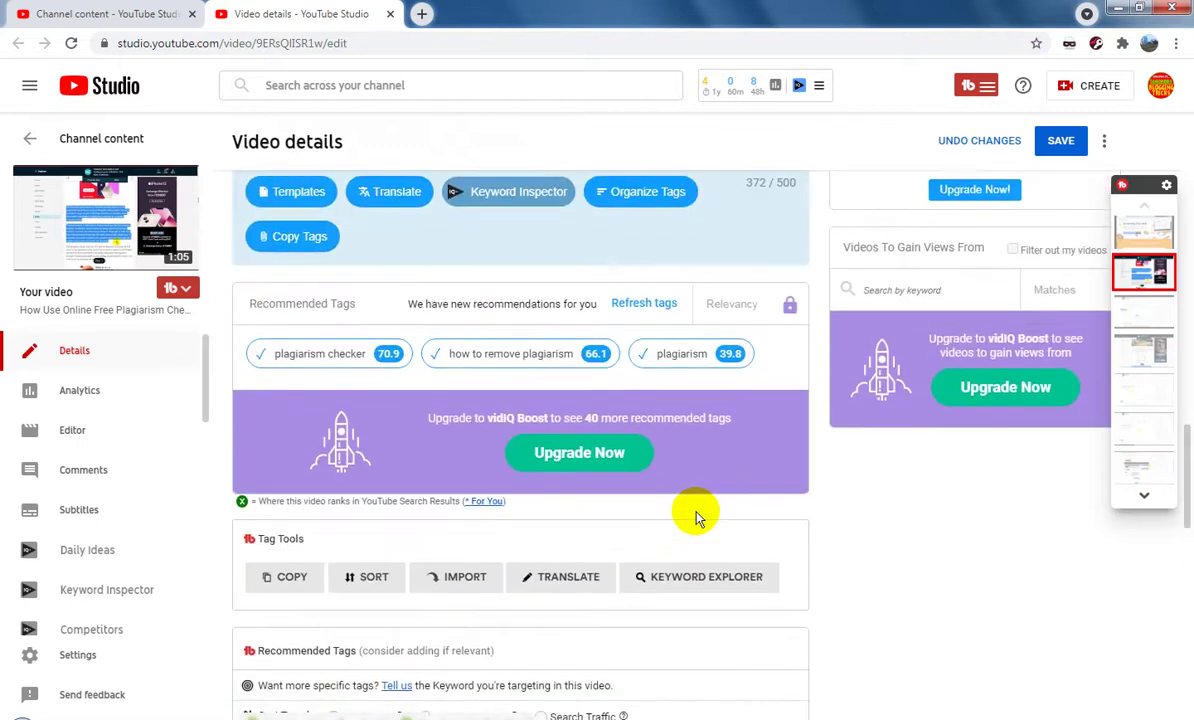
scroll(697, 512, up, 3)
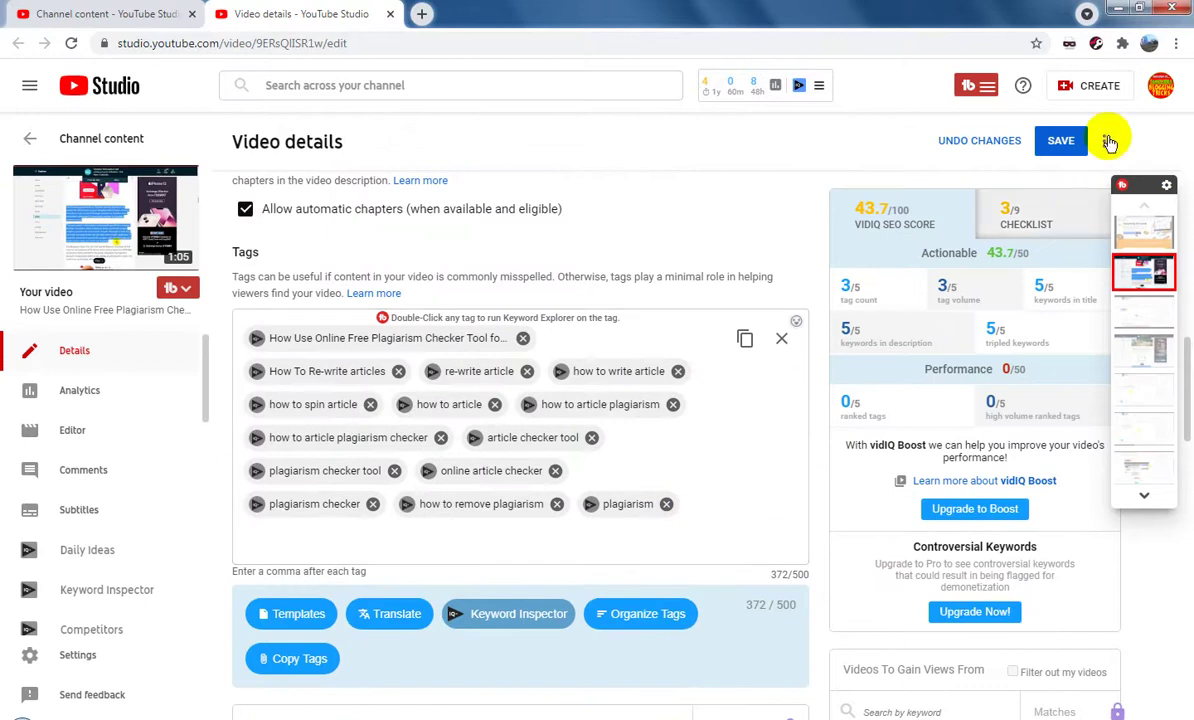
click(1064, 145)
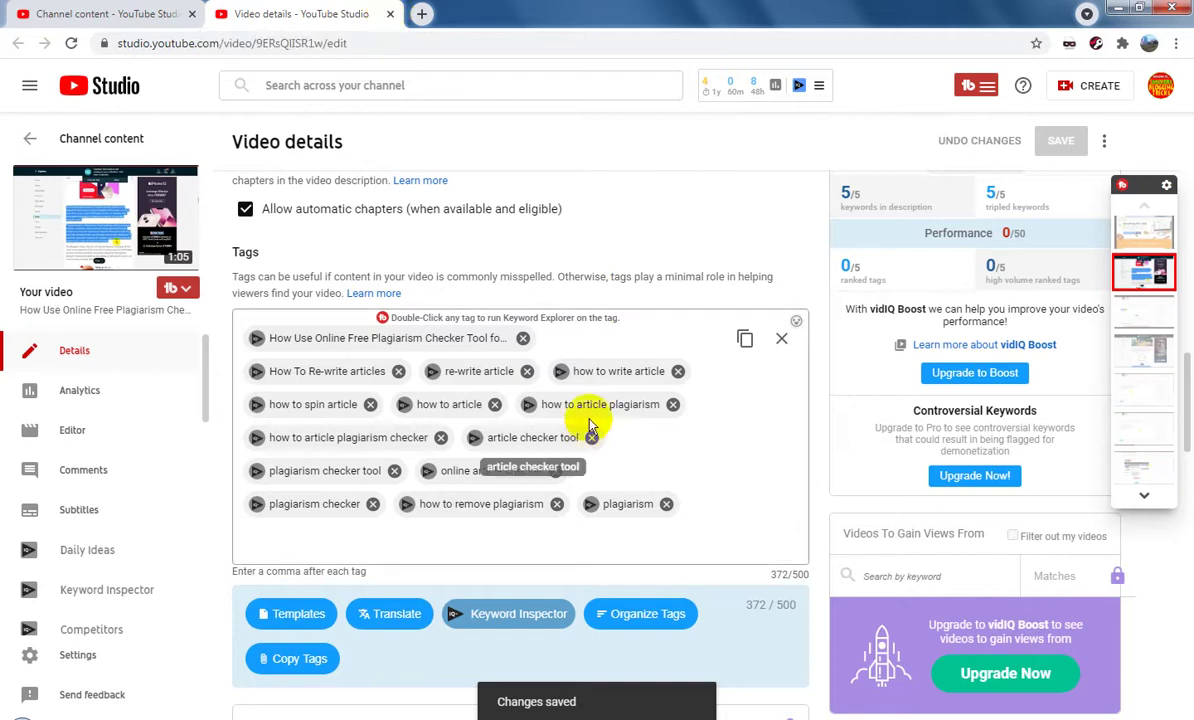
Close the plagiarism checker video's details, mark the "How To Create 48 Free Backlinks" video in the uploads list, and open its details in a new tab.
key(ctrl+w)
scroll(500, 430, down, 1)
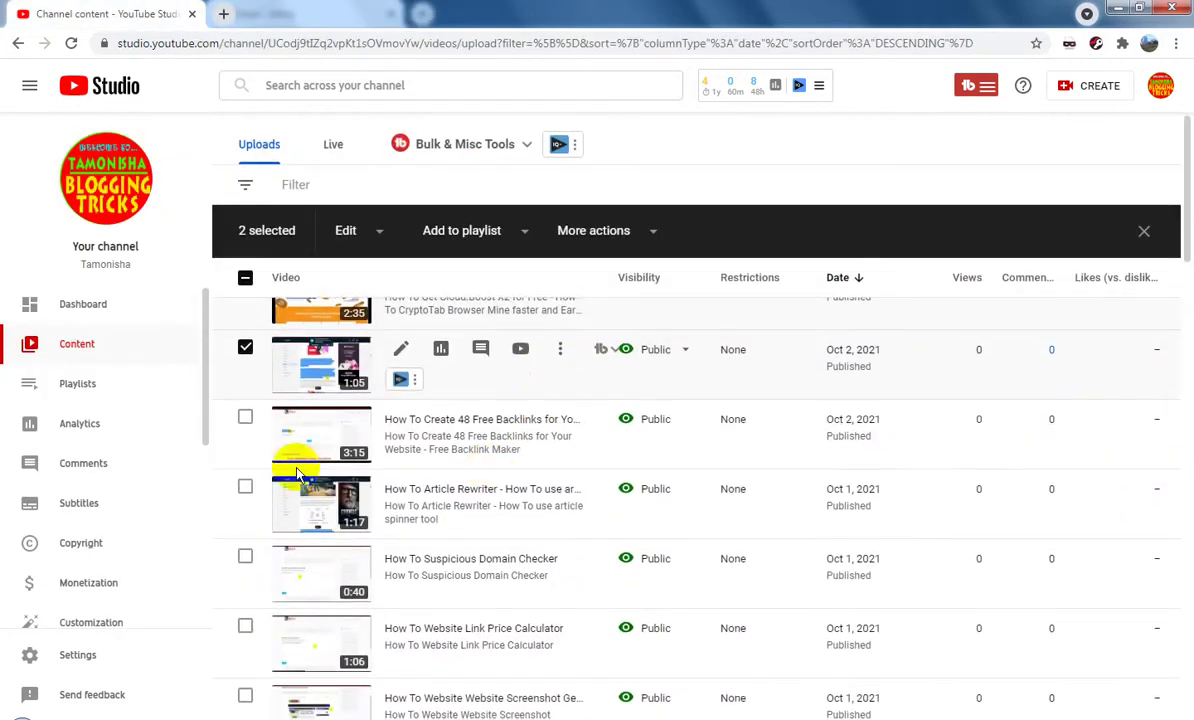
click(245, 419)
right_click(405, 420)
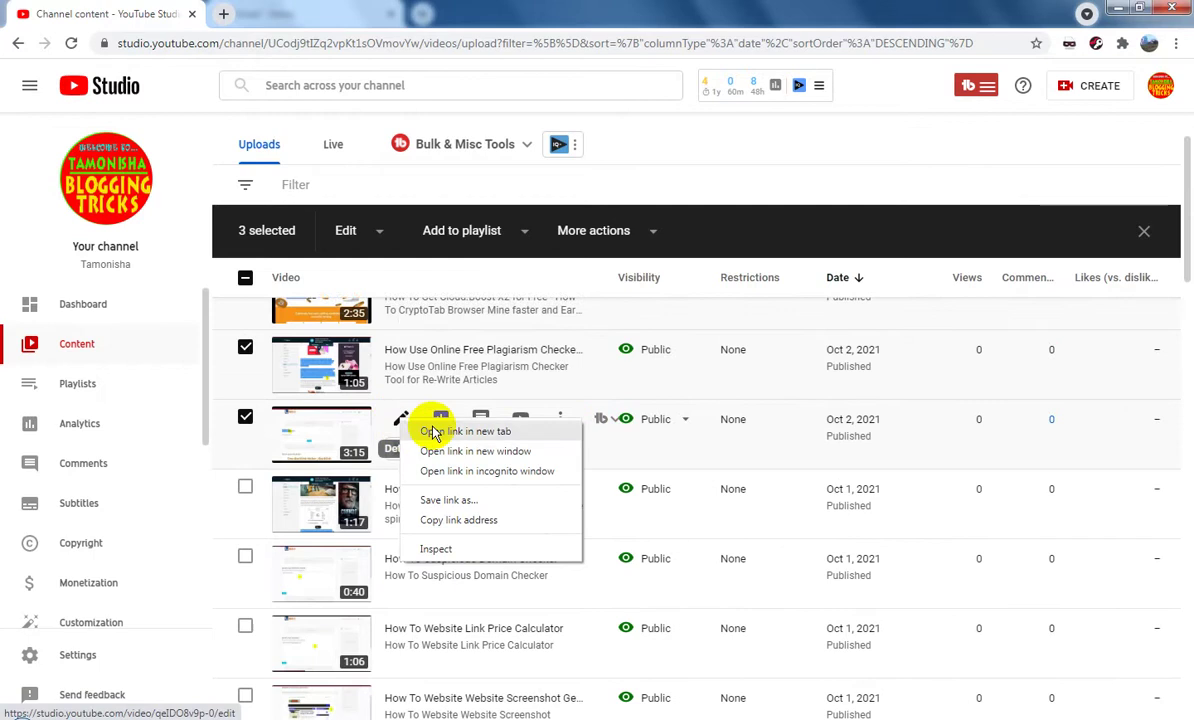
click(440, 431)
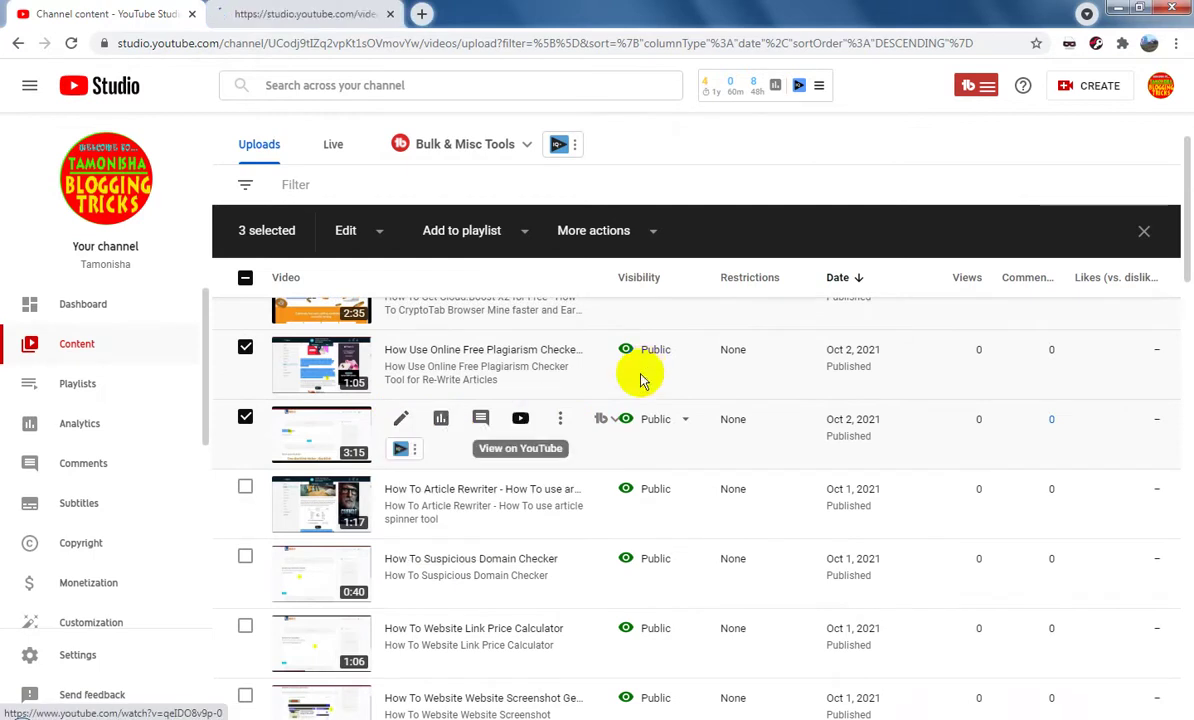
click(316, 13)
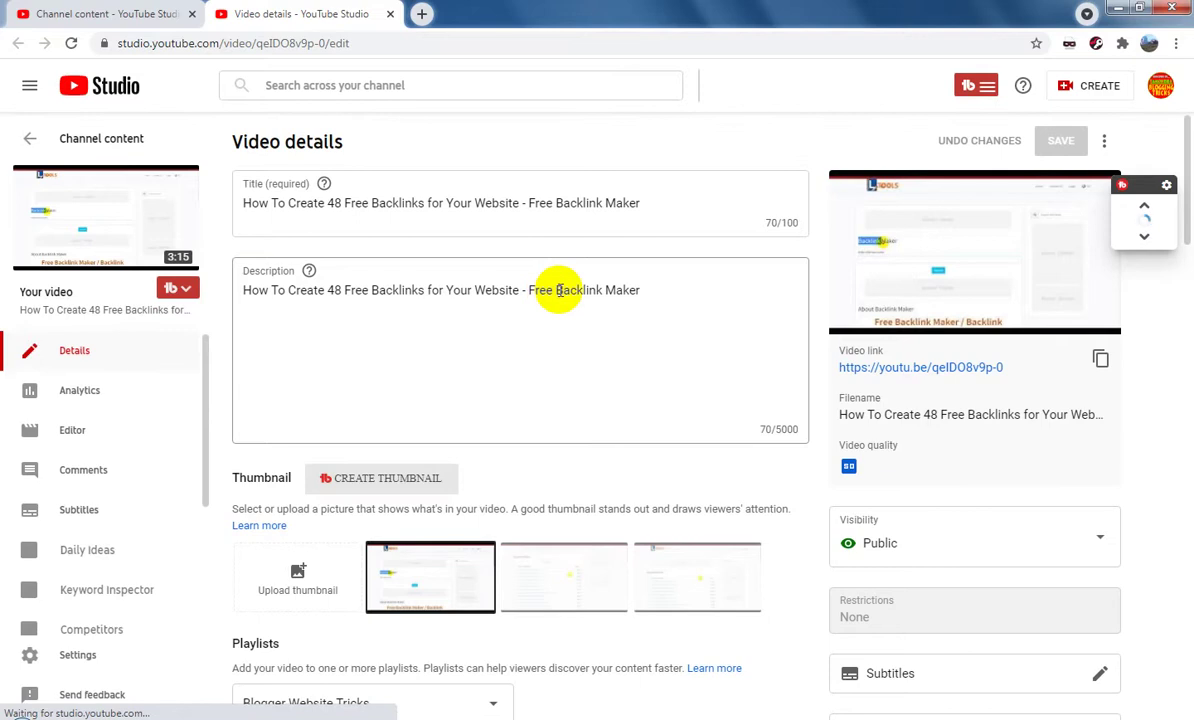
Copy the backlinks video's description and replace the whole text of the WordPad document with it.
triple_click(551, 291)
right_click(560, 293)
click(602, 323)
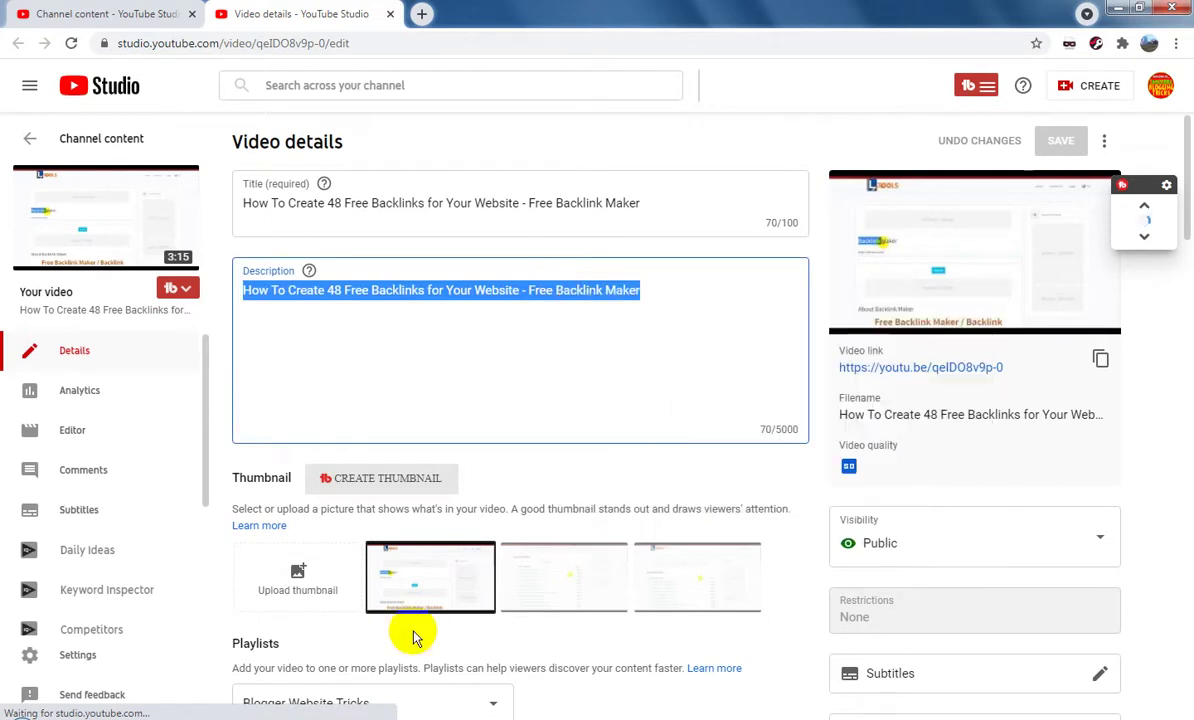
click(398, 718)
key(ctrl+a)
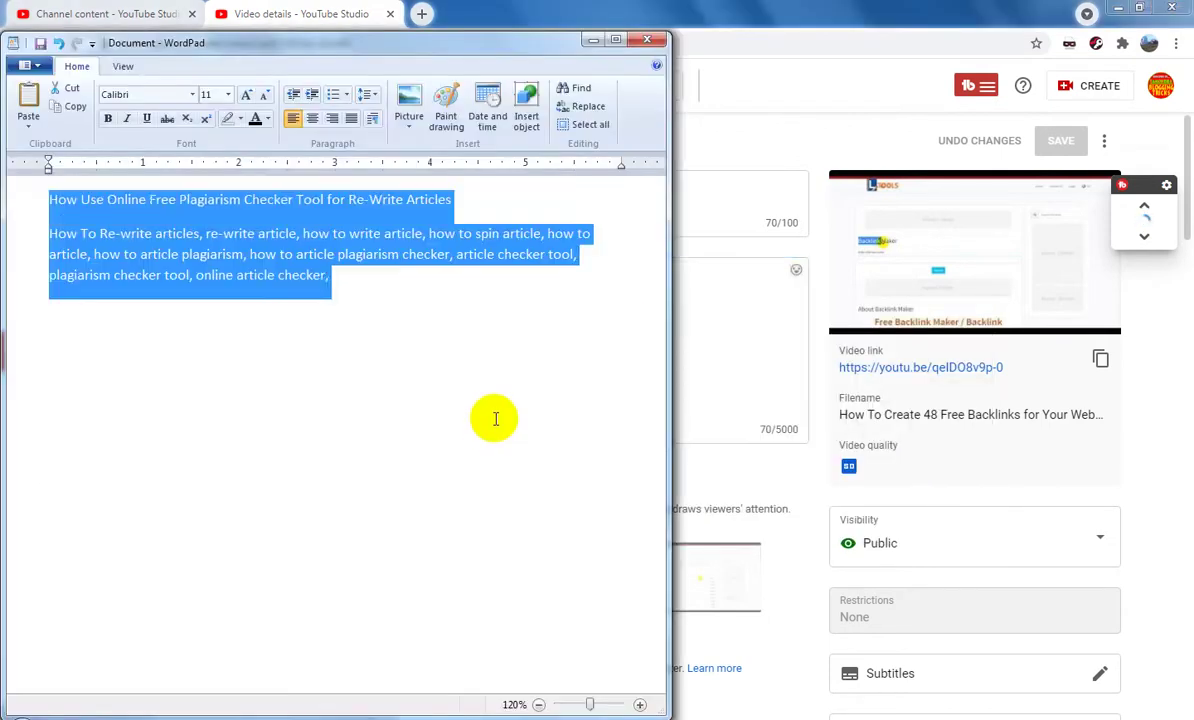
key(ctrl+v)
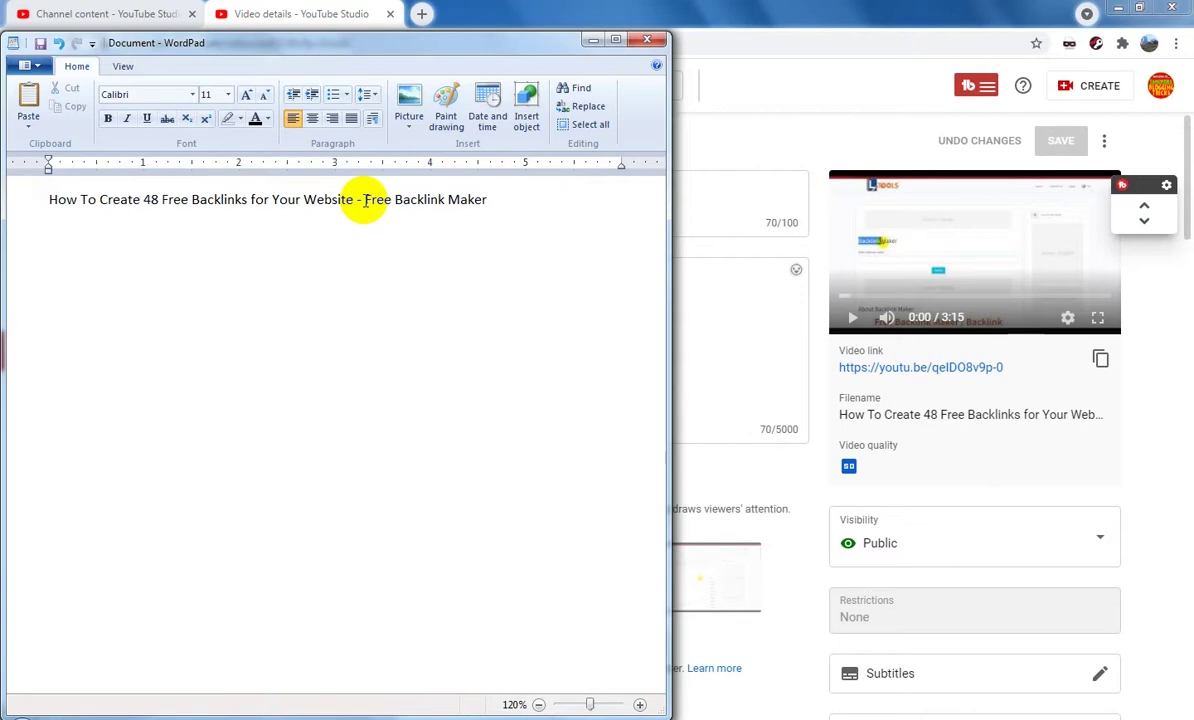
Start a keyword list below the title with "how to Free Backlink Maker" and a comma, reusing the phrase from the title.
drag(488, 200, 373, 203)
click(330, 248)
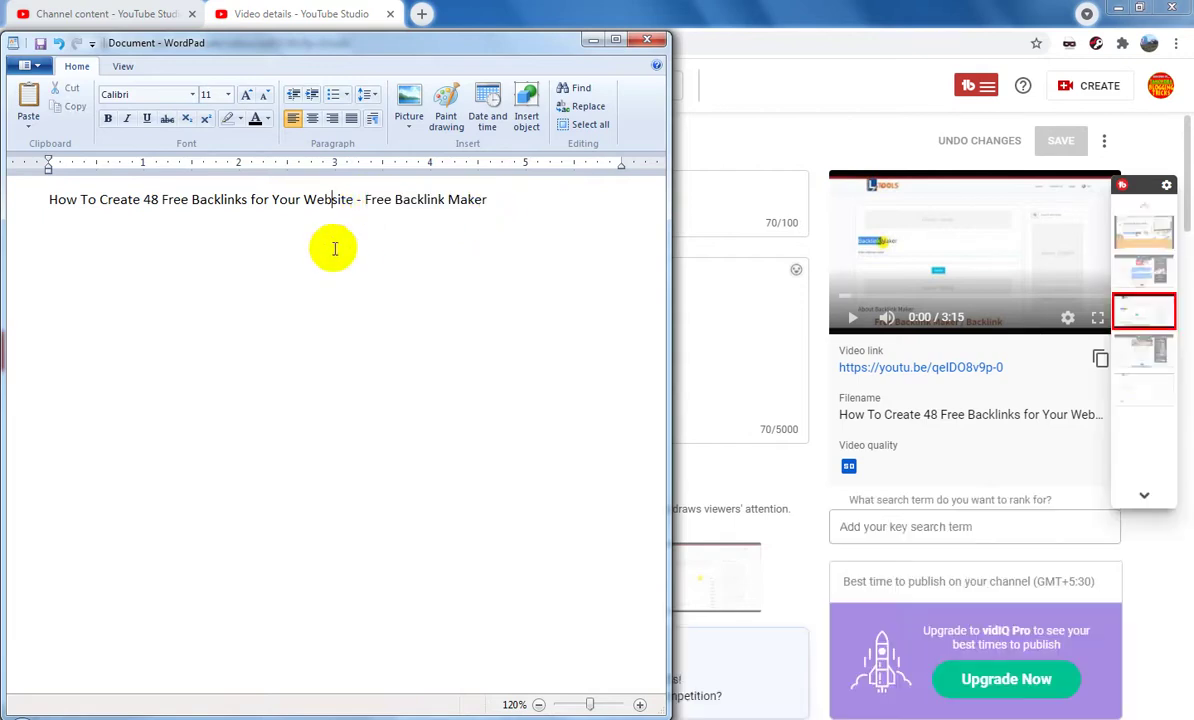
click(519, 199)
key(Return)
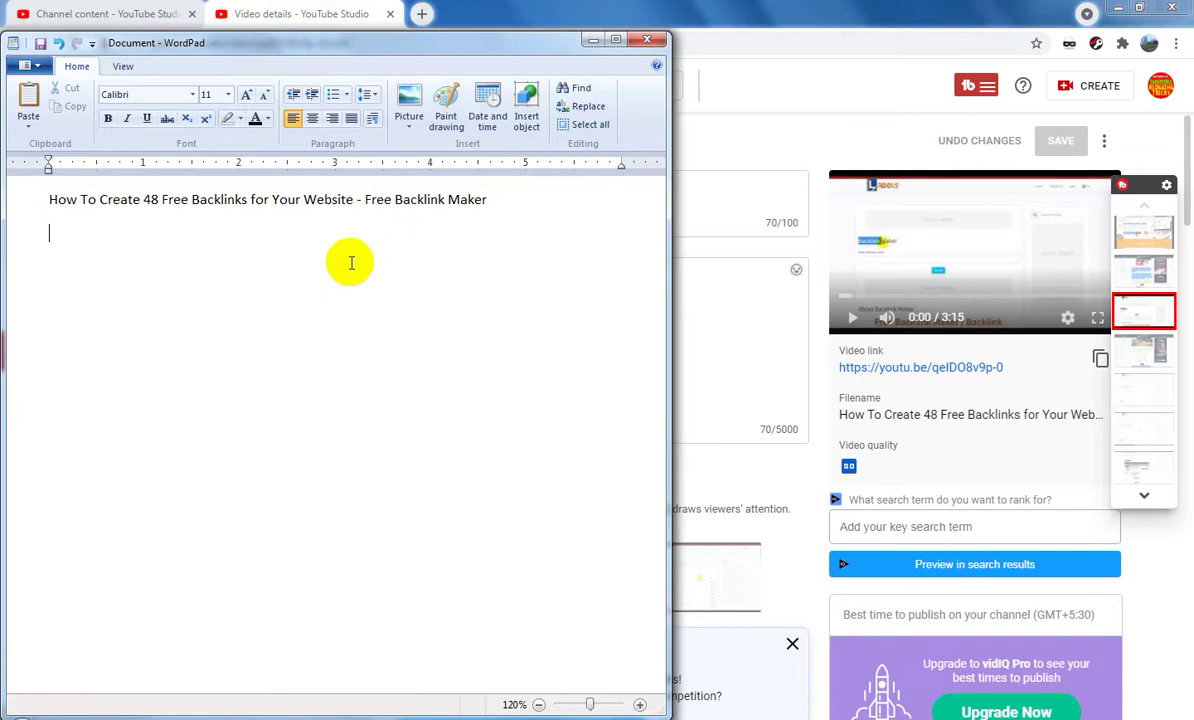
text(how to)
key(ctrl+v)
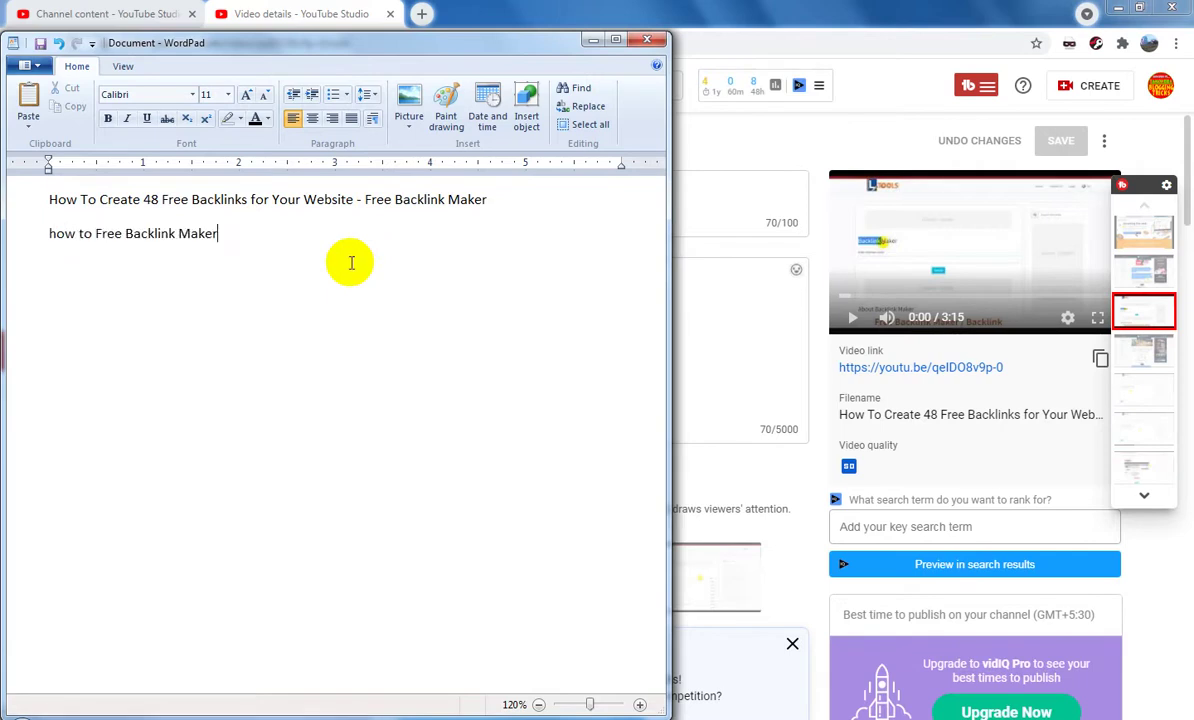
text(, )
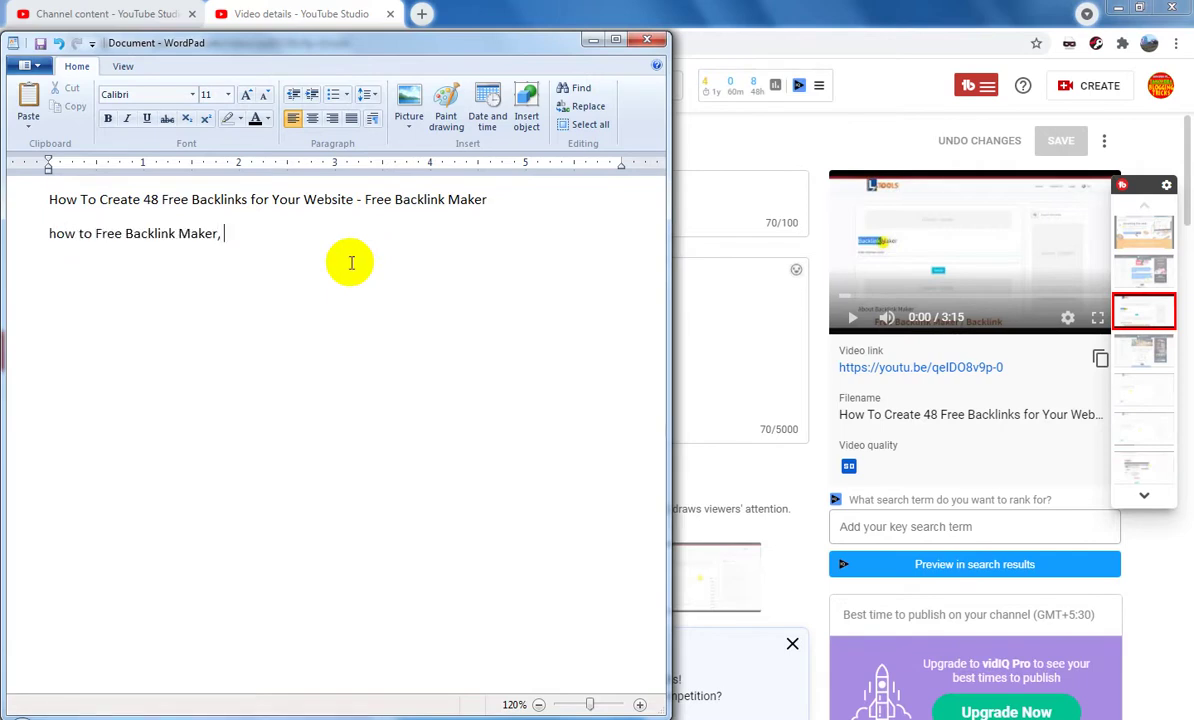
Append "how to get free backlins", "how to get backlings", "free backlinks for website", "website backlinks" and "blogger backlinks" to the keyword list.
text(how )
text(to get free backlins)
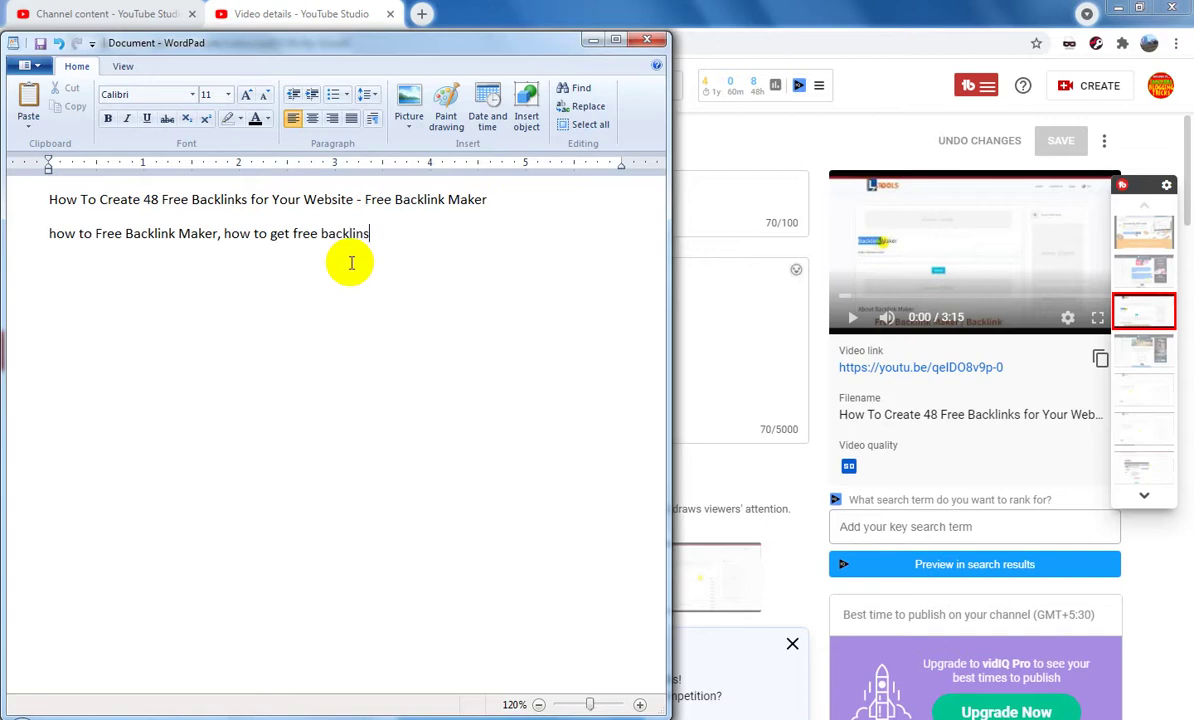
text(, how to get backlings,)
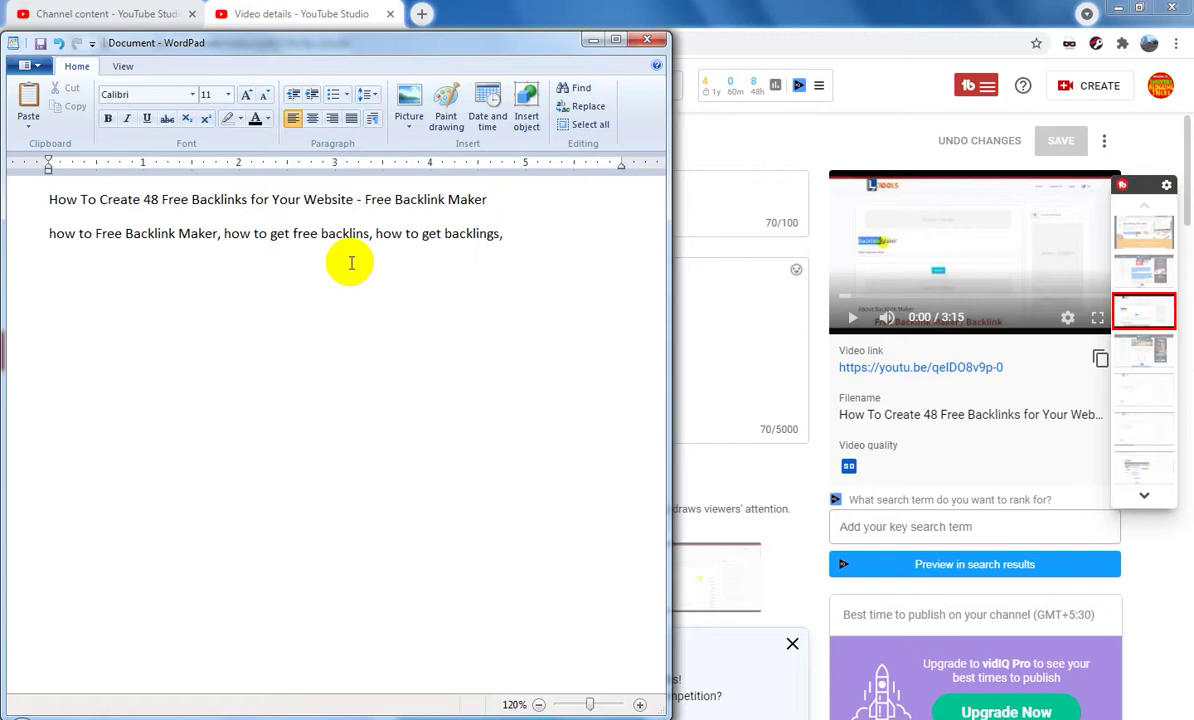
text( how)
key(BackSpace)
text(free backlins, how to get backlings, free backlinks for)
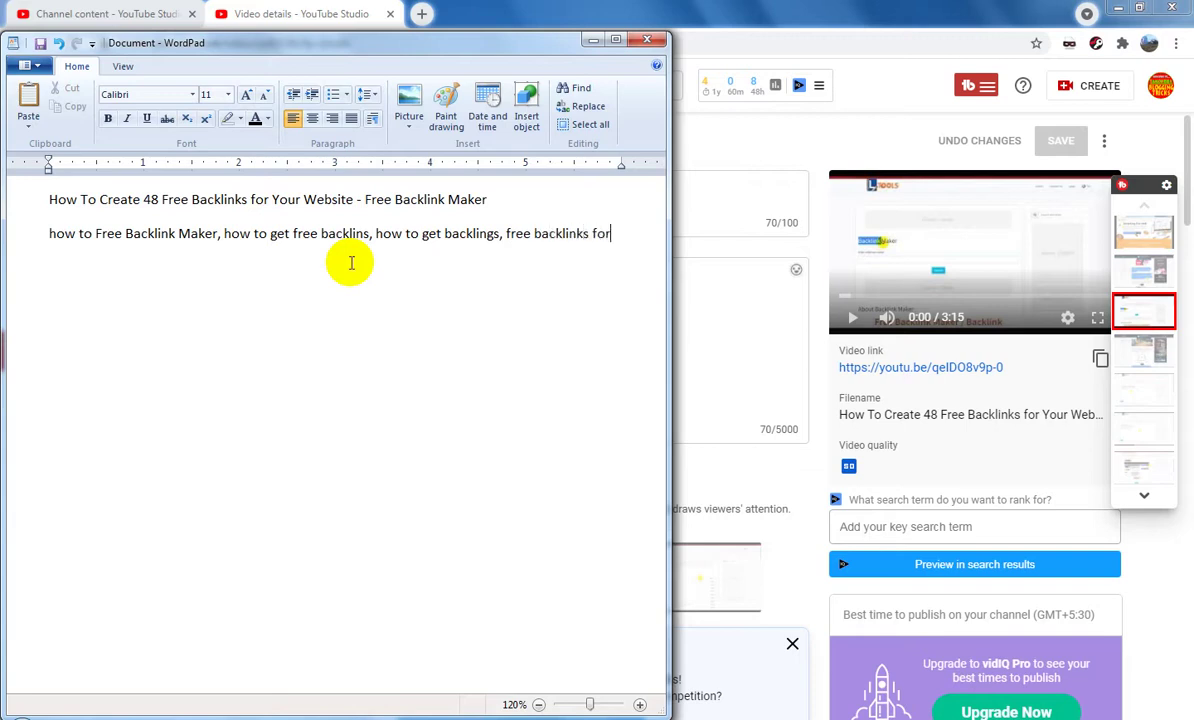
text( website, website backli)
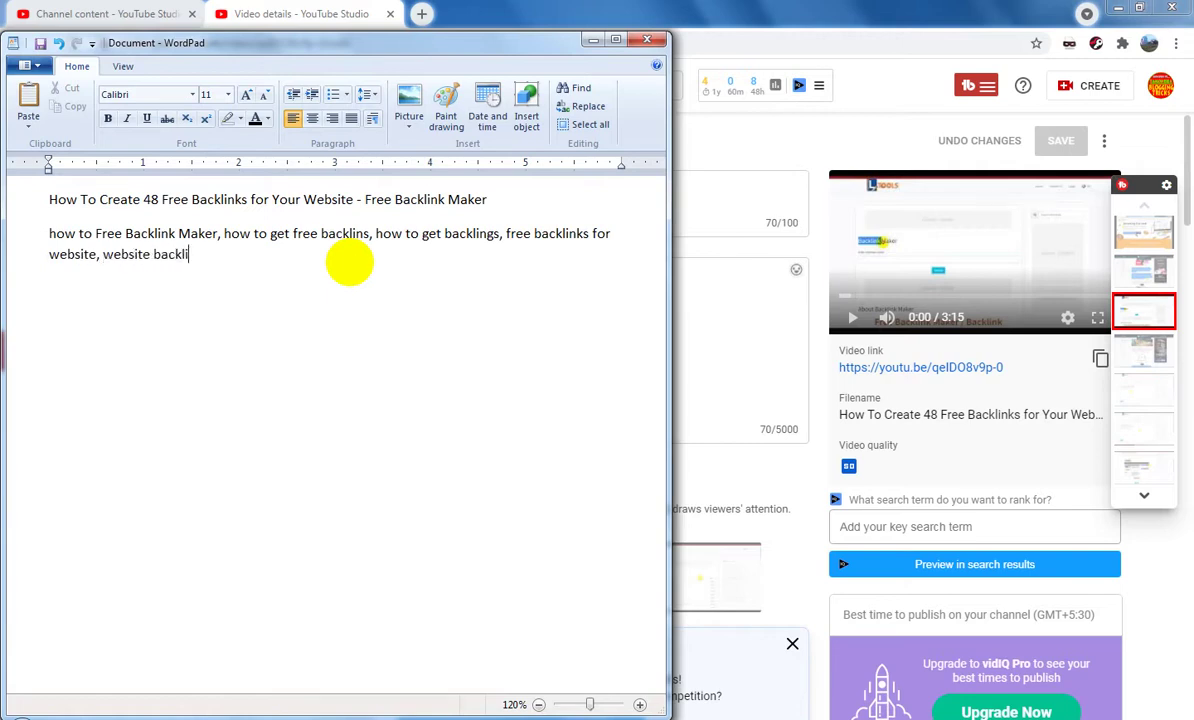
text(nks, blogger backlinks,)
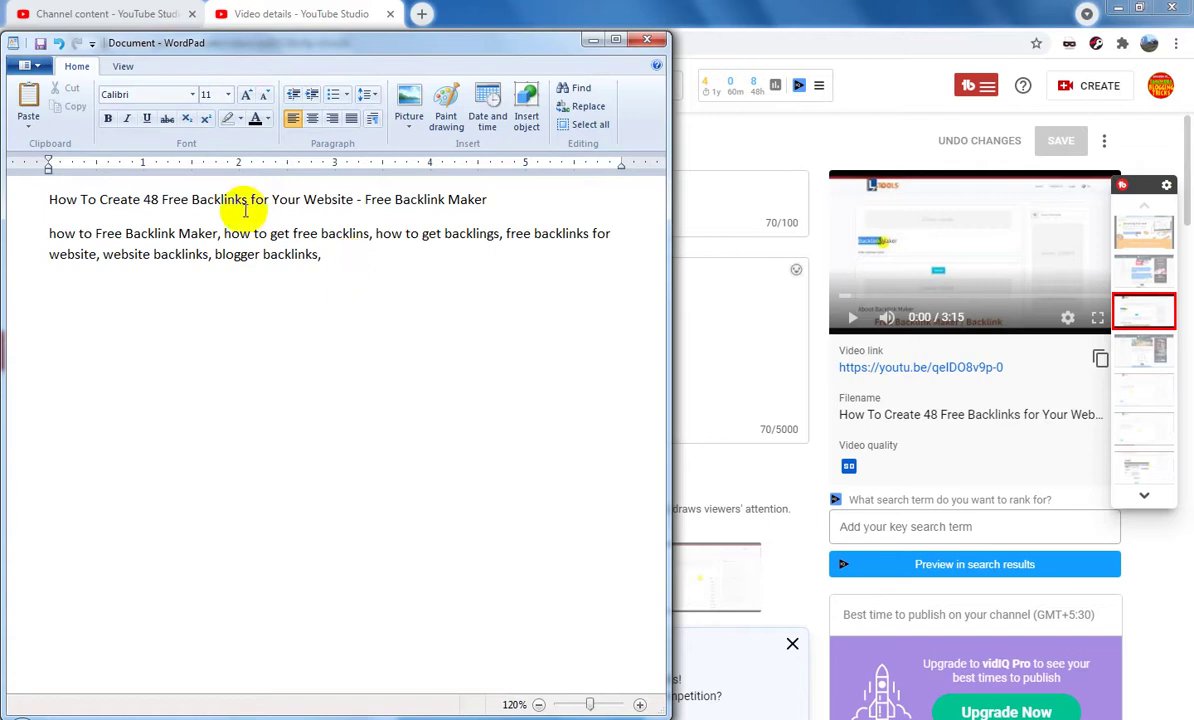
Copy "48 Free Backlinks" from the title to the end of the keyword list, followed by a comma.
drag(143, 201, 247, 201)
key(ctrl+c)
click(341, 262)
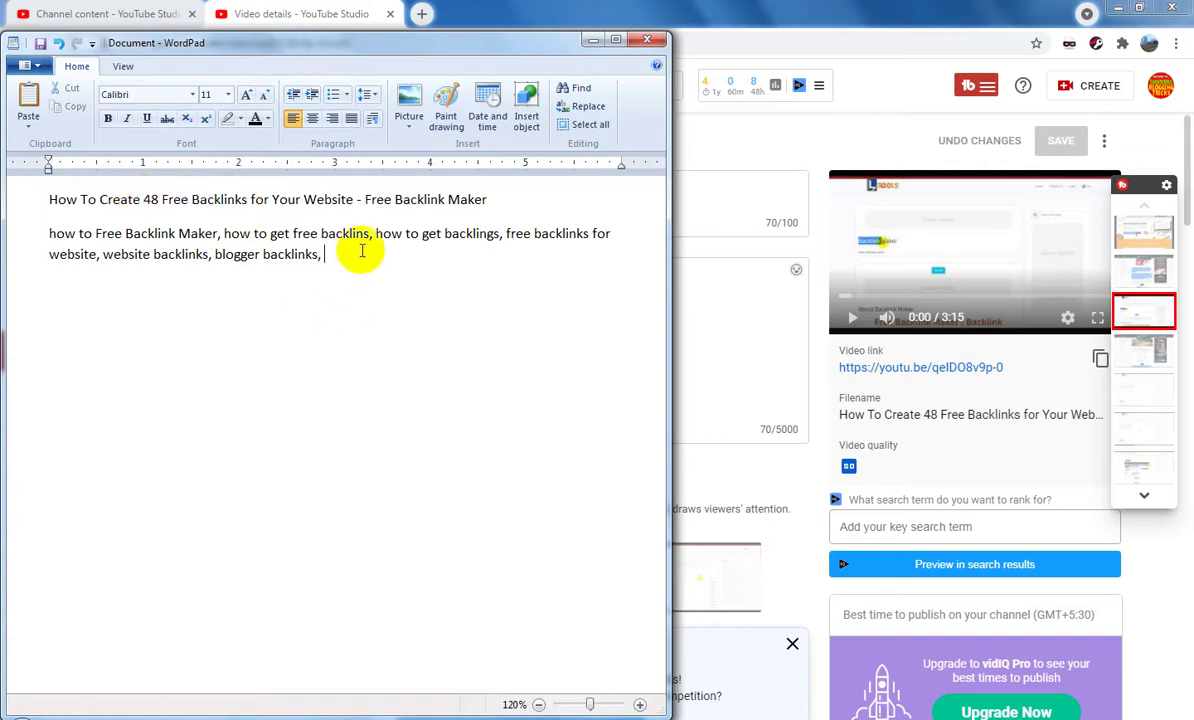
key(ctrl+v)
text(,)
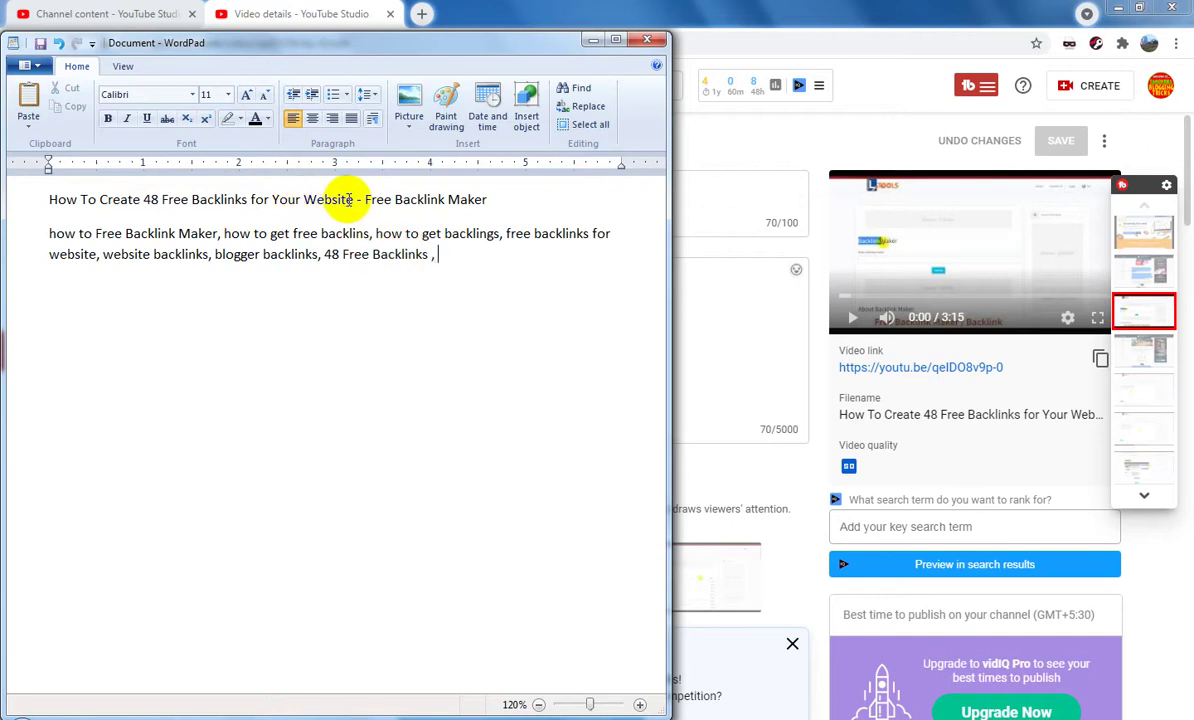
Copy the keyword list from the WordPad document and paste it into the backlinks video's Tags field in YouTube Studio.
drag(434, 256, 45, 235)
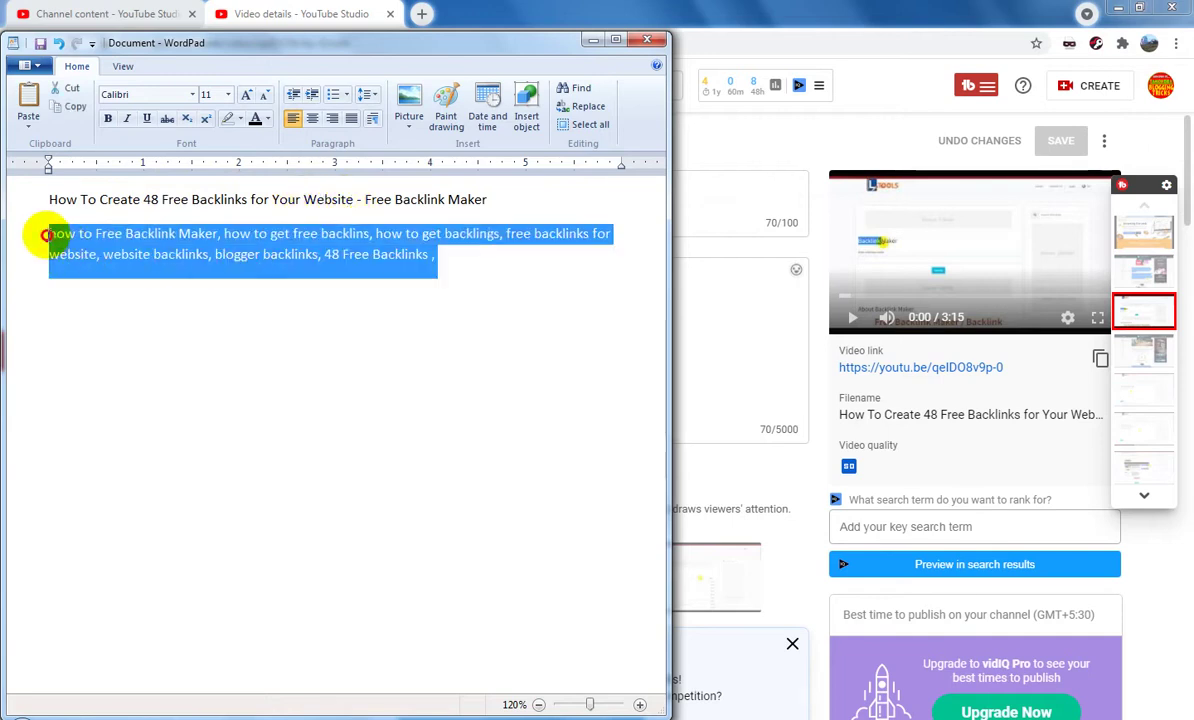
click(593, 40)
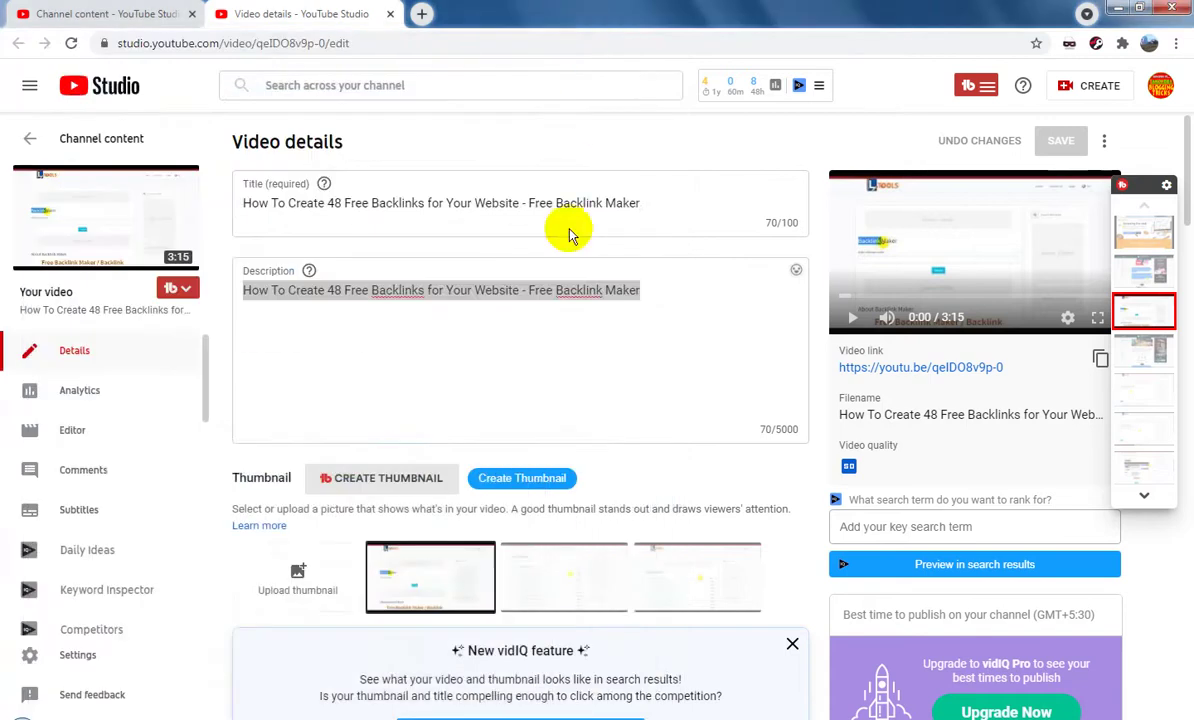
scroll(586, 400, down, 3)
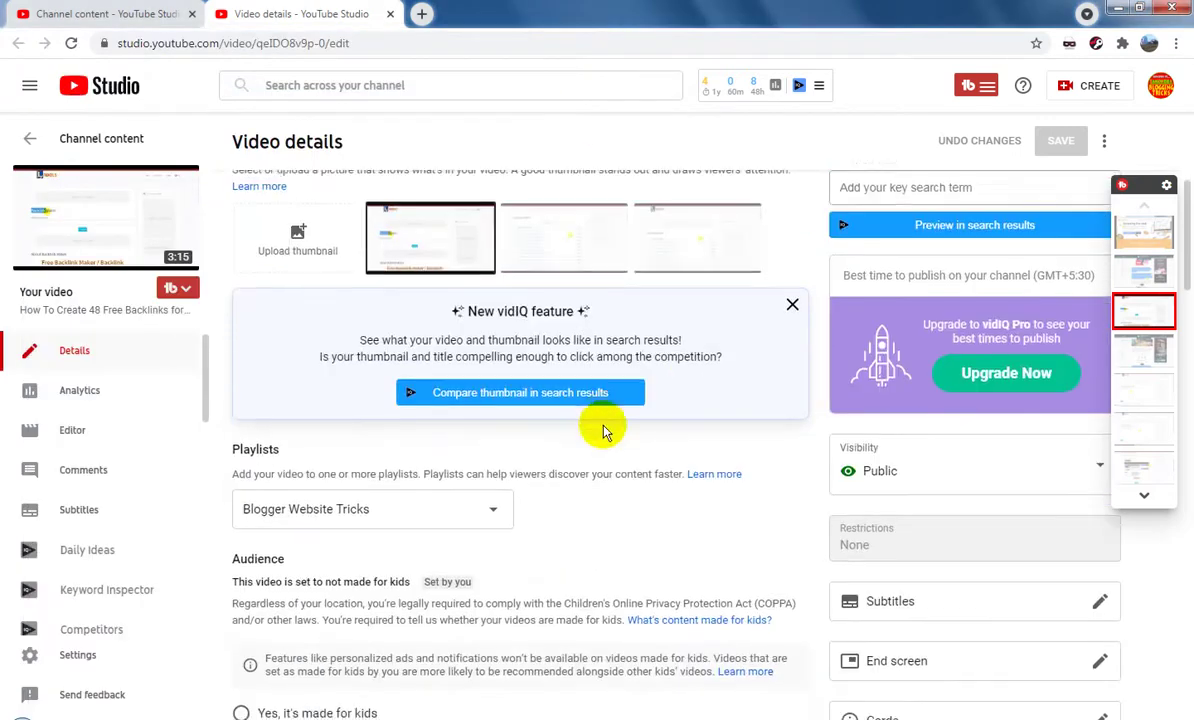
scroll(602, 430, down, 10)
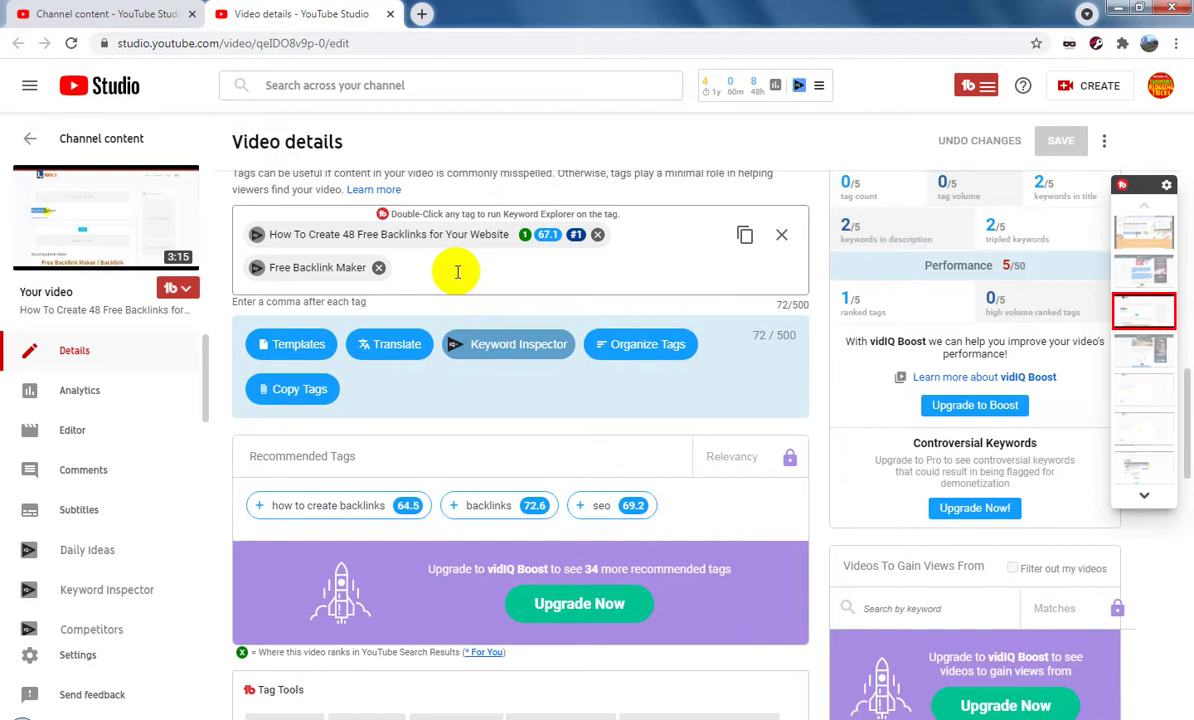
click(457, 272)
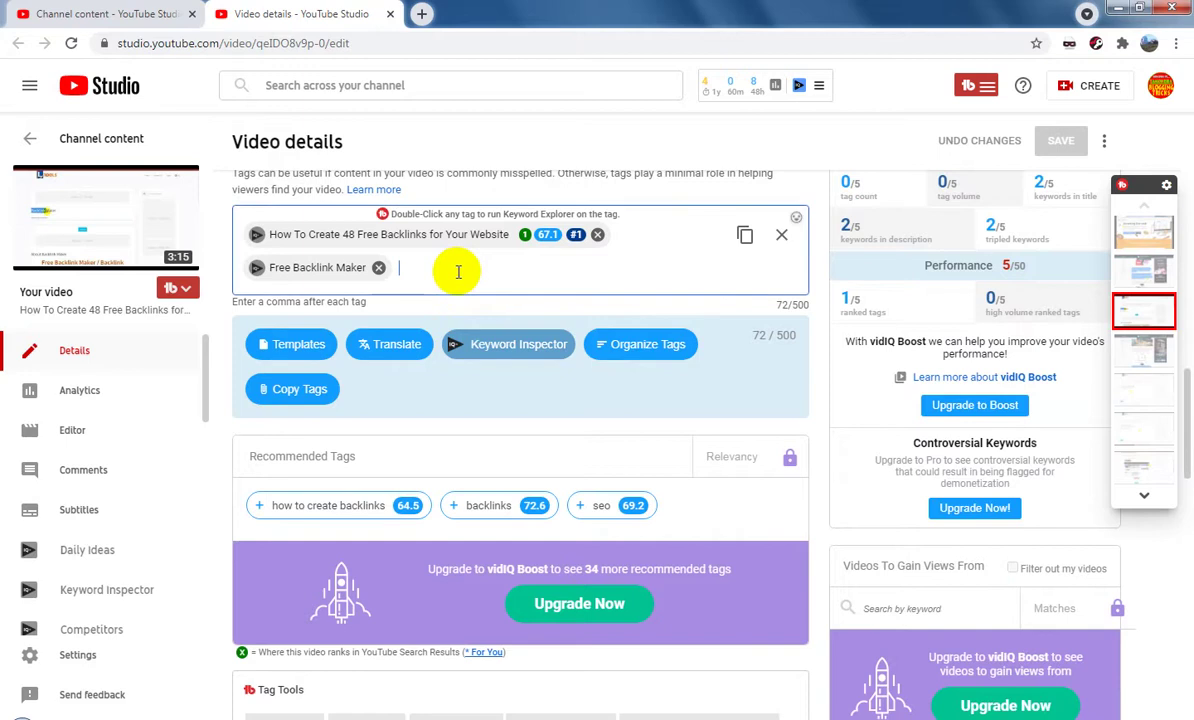
key(ctrl+v)
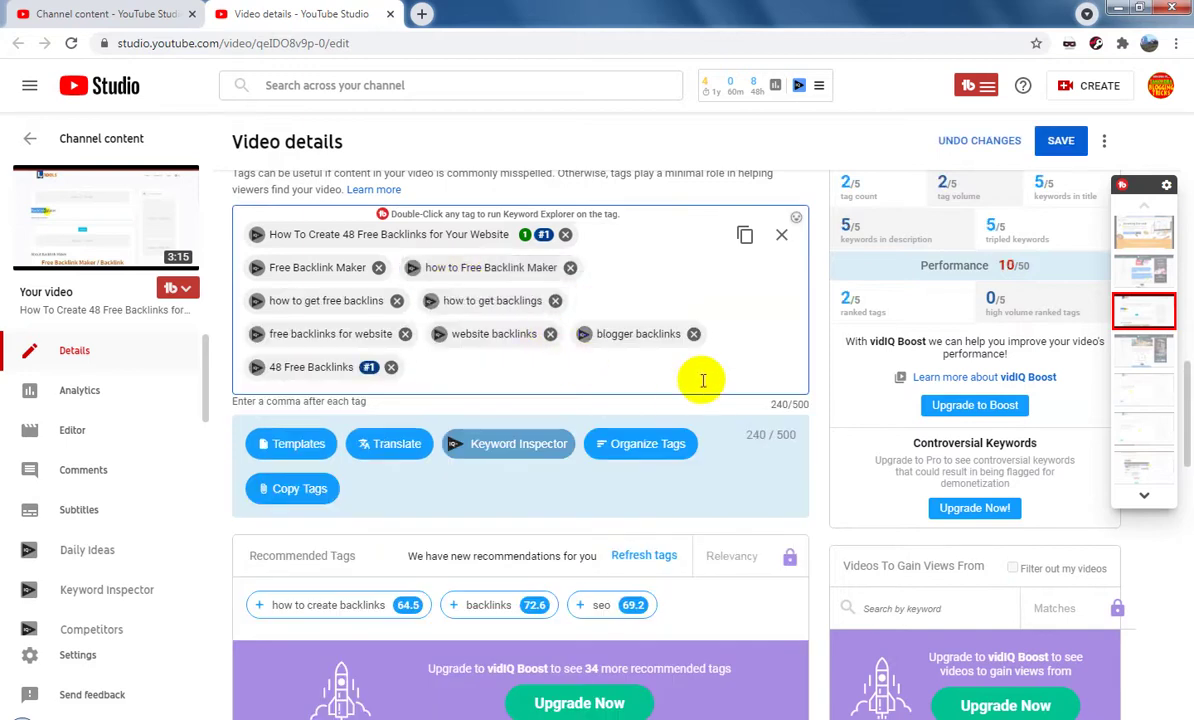
scroll(874, 448, up, 3)
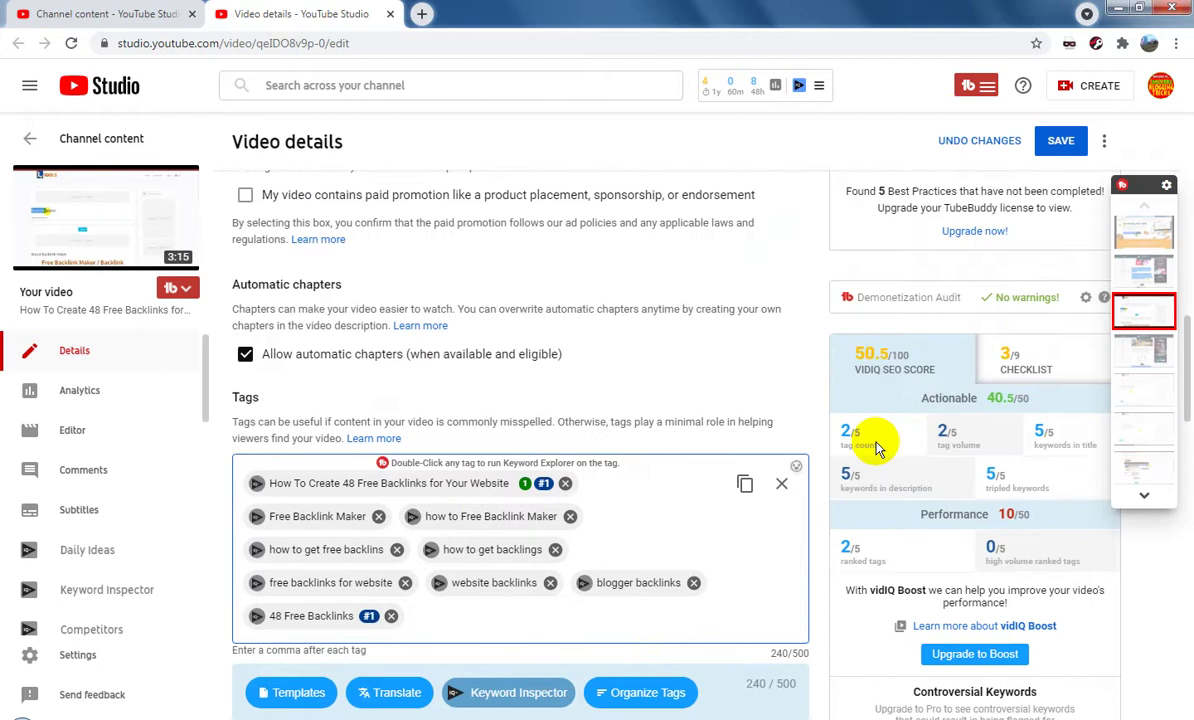
Add the vidIQ recommended tags "seo", "backlinks" and "how to create backlinks" to the video's tags.
scroll(693, 498, down, 5)
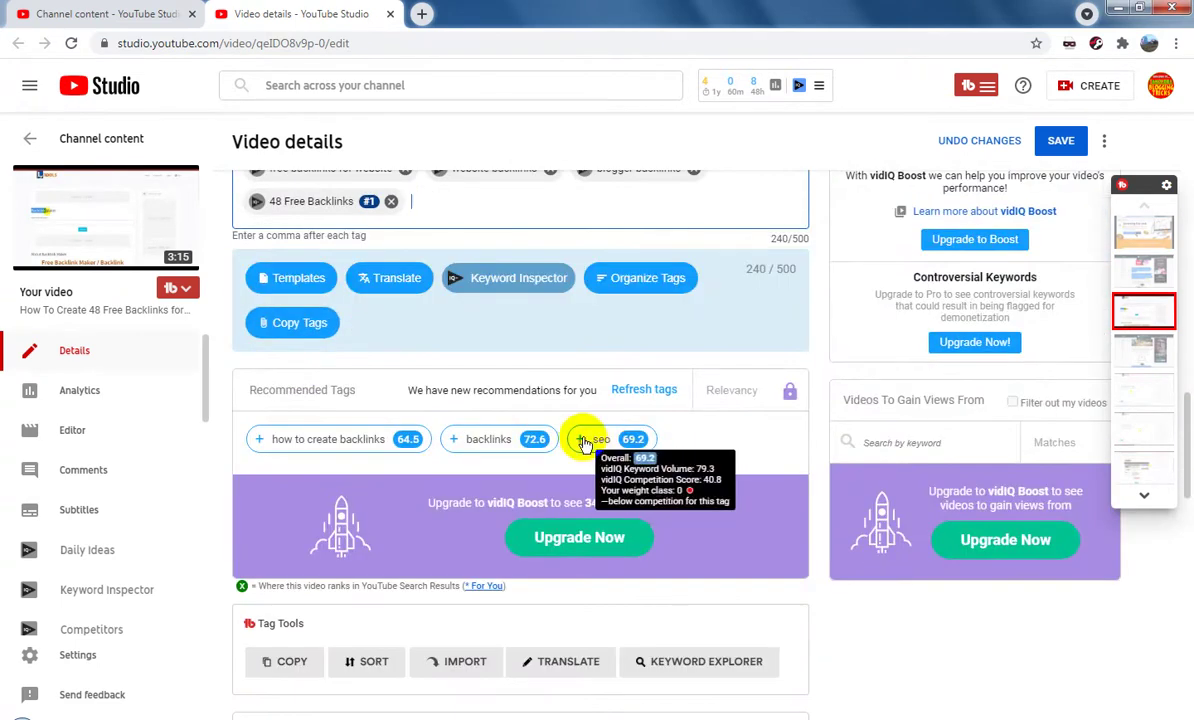
click(585, 442)
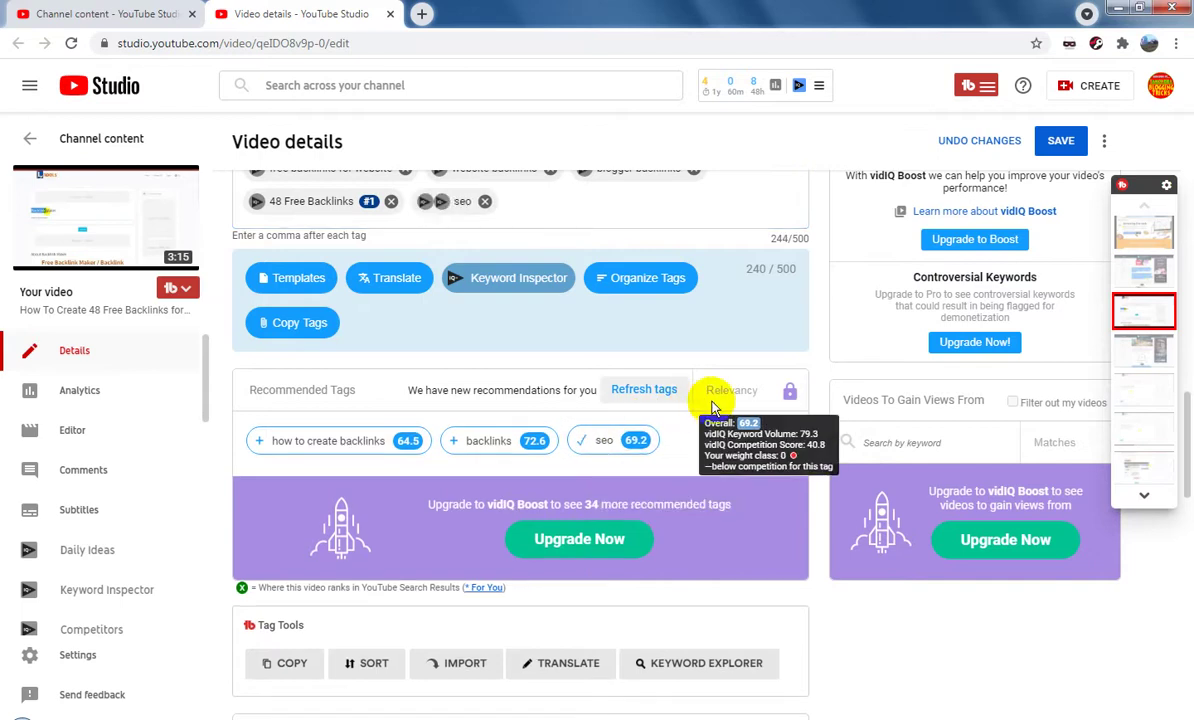
scroll(720, 413, up, 2)
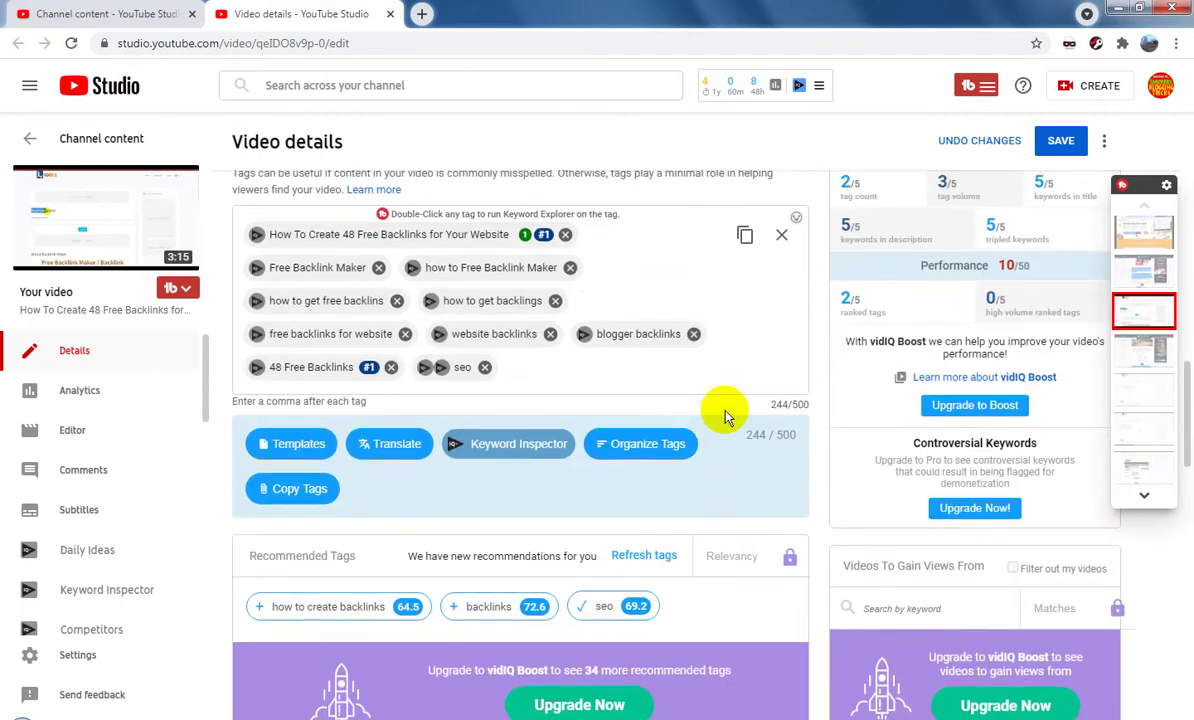
scroll(725, 415, down, 1)
mouse_move(456, 526)
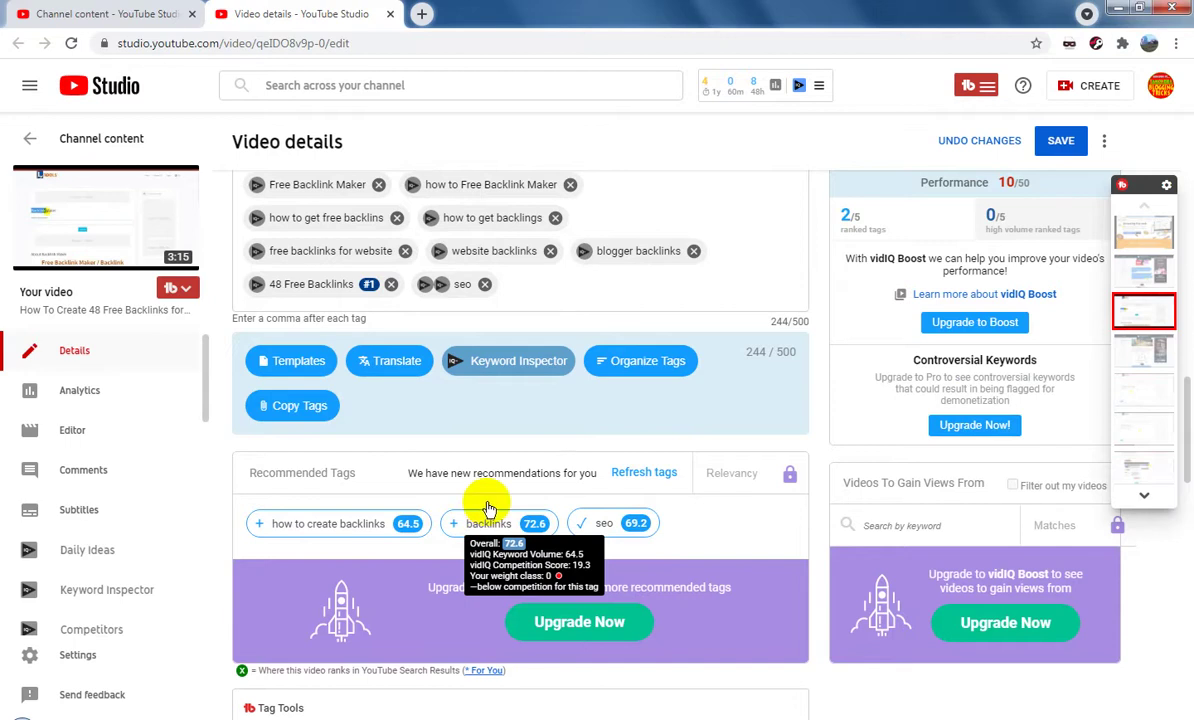
click(454, 525)
mouse_move(266, 525)
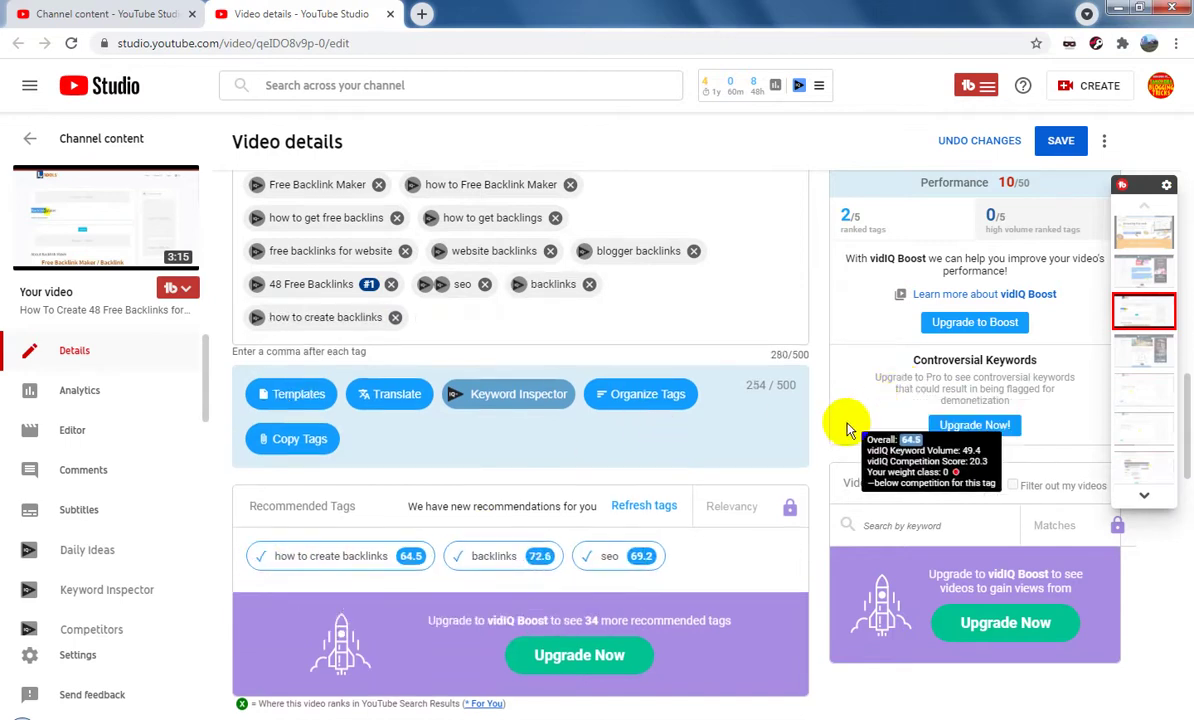
scroll(835, 440, up, 2)
scroll(835, 440, down, 1)
Add the TubeBuddy recommended tags "backlink generator" and "free backlinks" to the video's tags.
scroll(866, 528, down, 5)
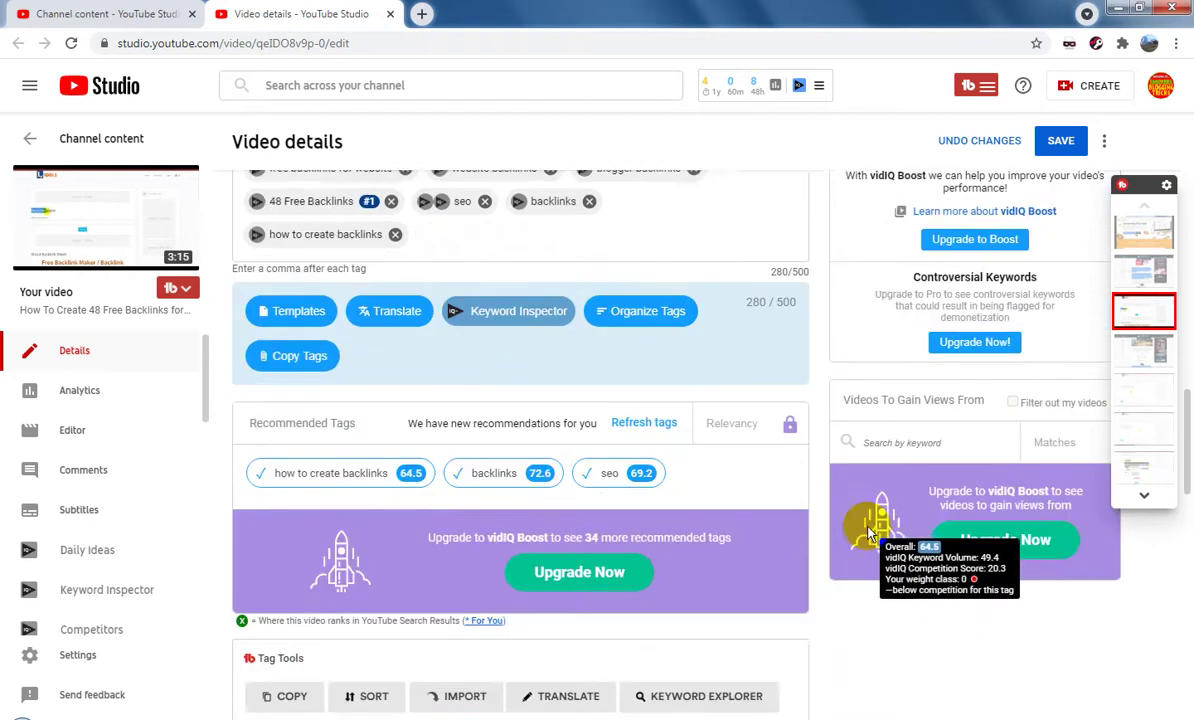
scroll(868, 530, down, 3)
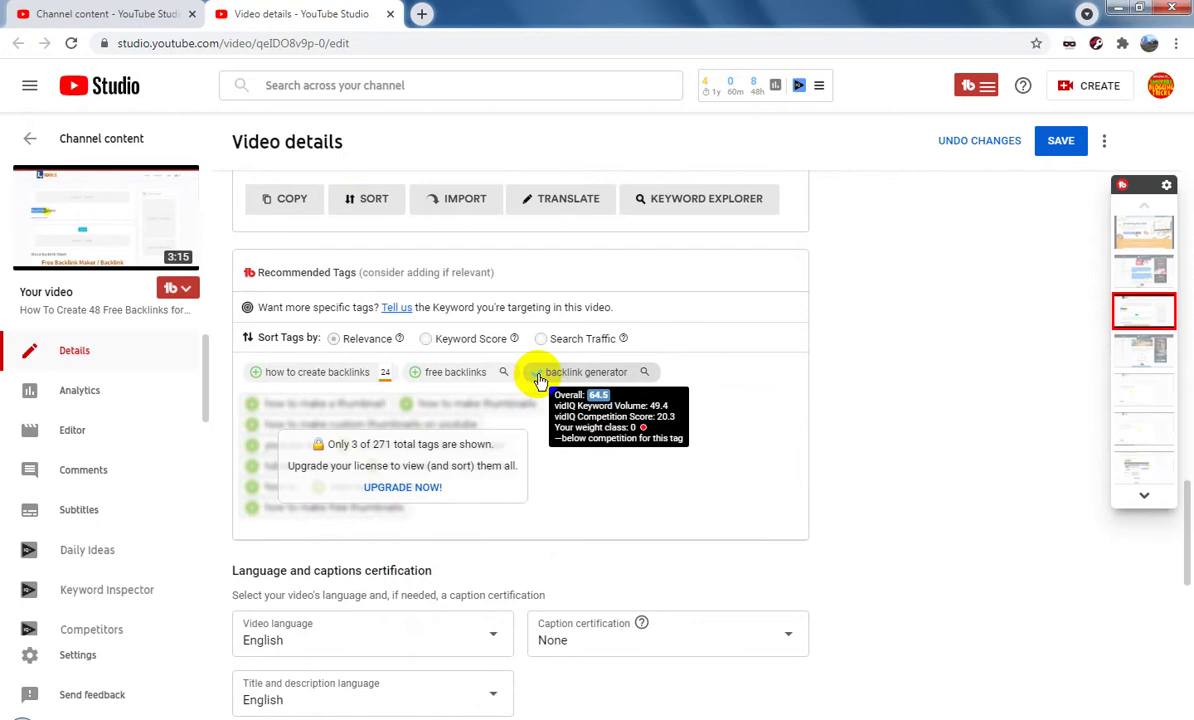
click(416, 374)
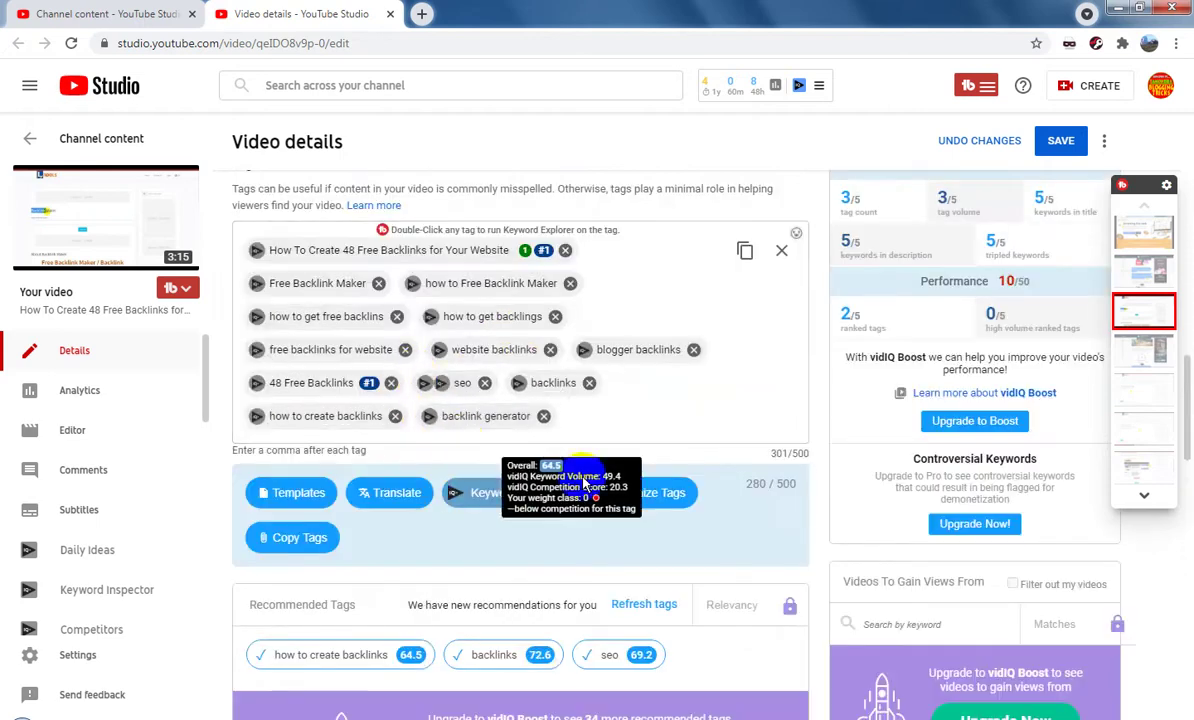
scroll(621, 546, down, 4)
scroll(618, 546, down, 3)
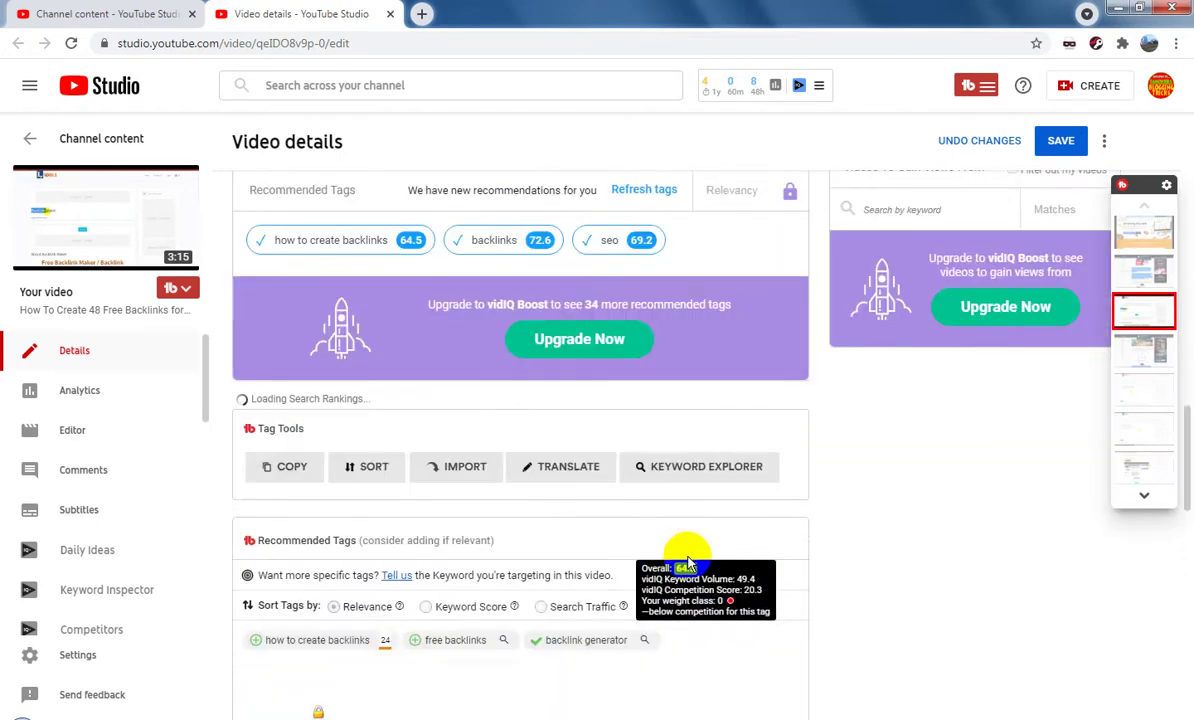
scroll(693, 557, down, 2)
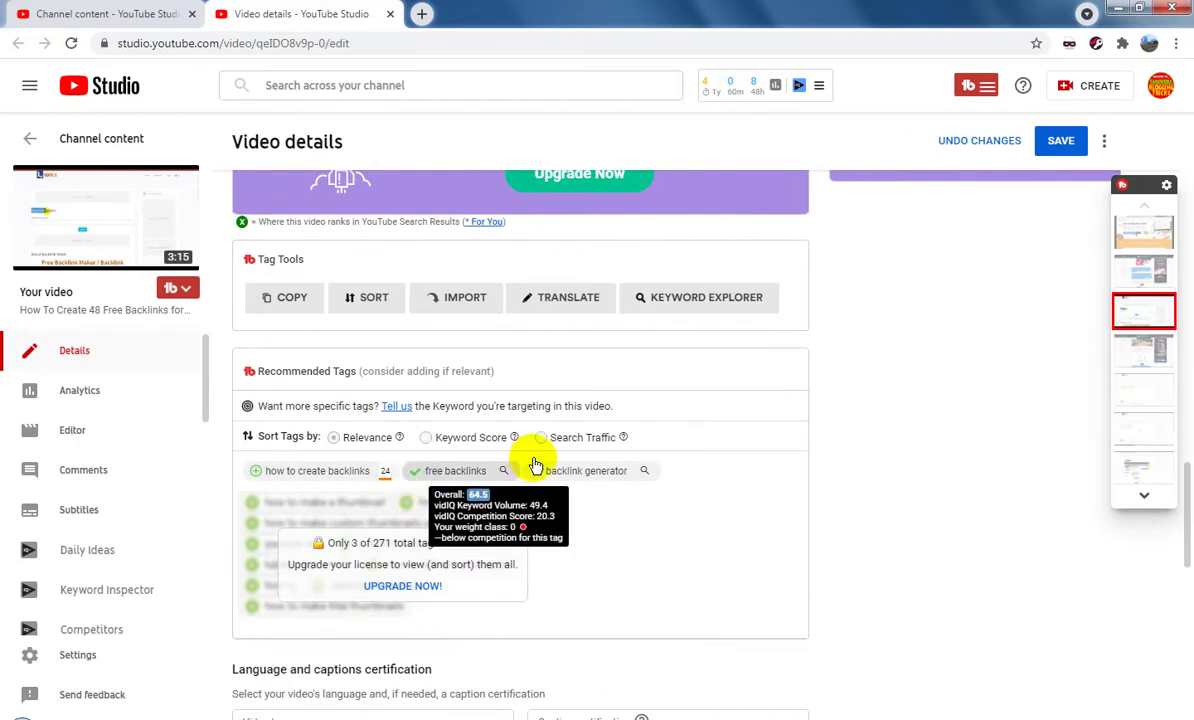
click(615, 470)
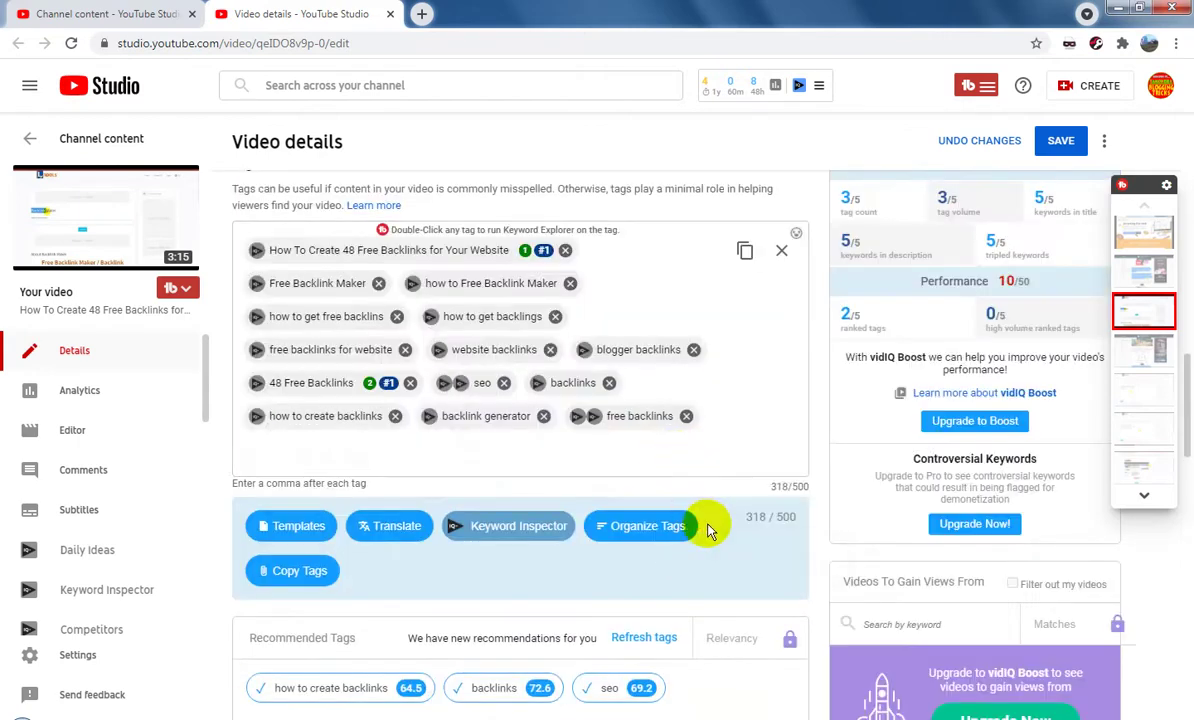
Review the backlinks video's tags and SEO score, and save the changes to the video details.
scroll(709, 530, down, 3)
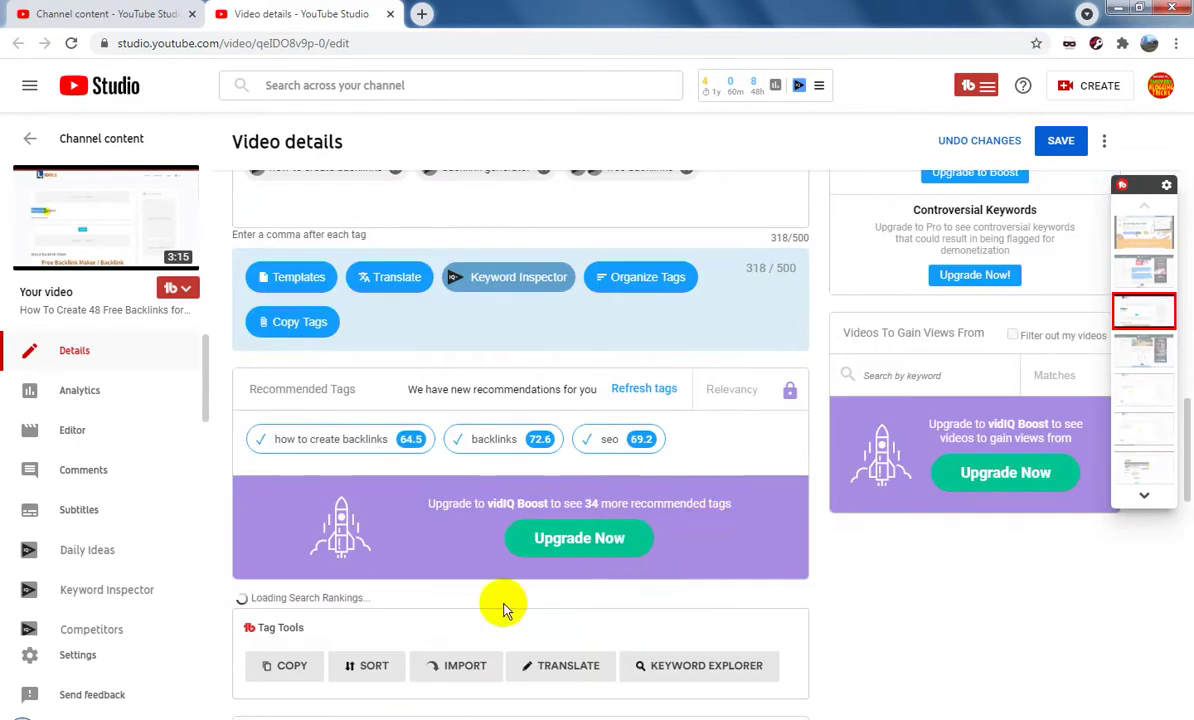
scroll(501, 608, down, 3)
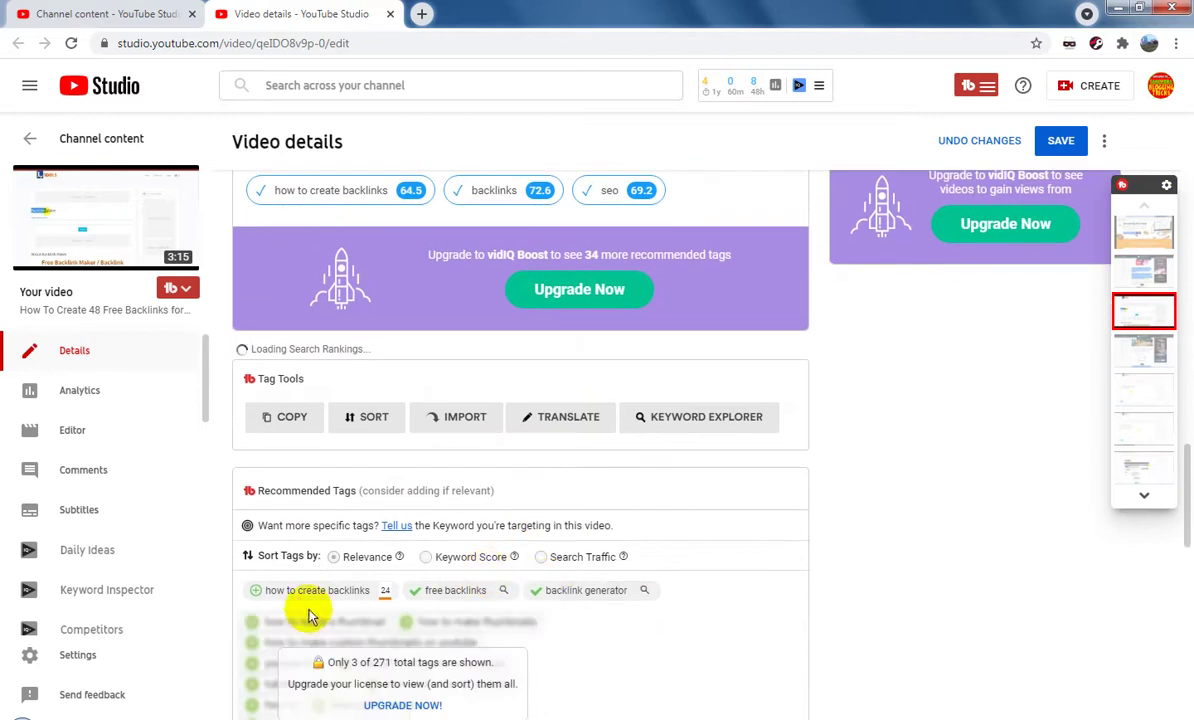
scroll(688, 533, up, 3)
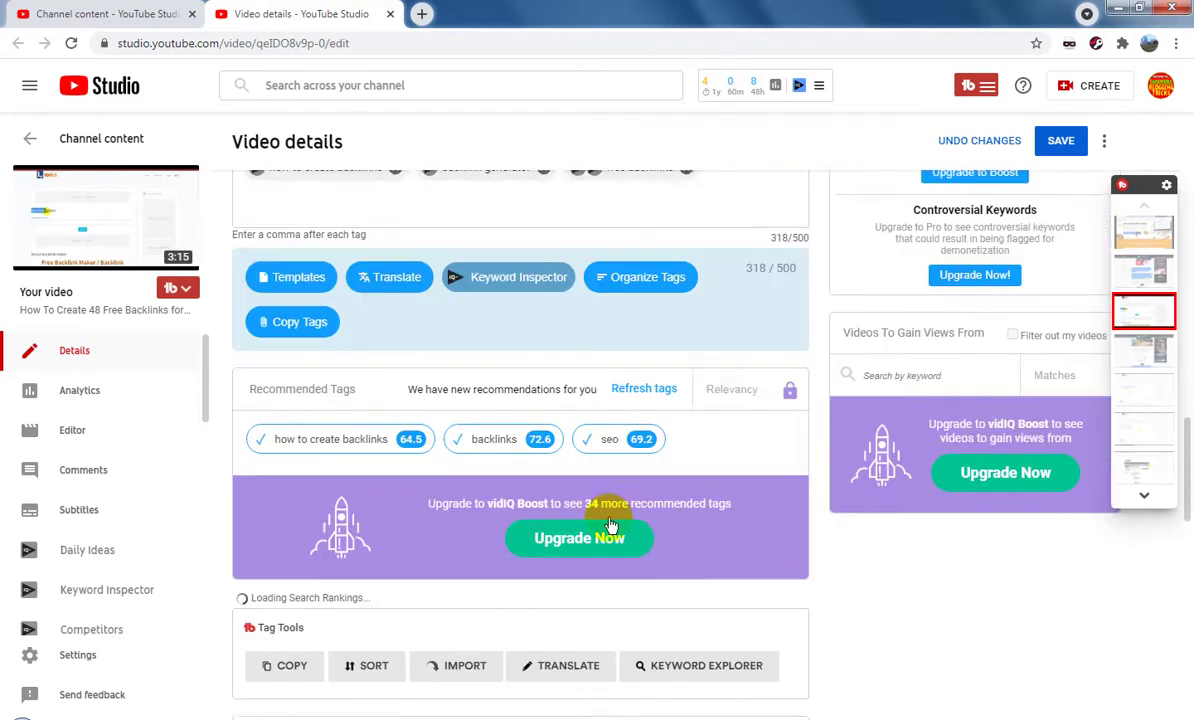
scroll(622, 517, up, 3)
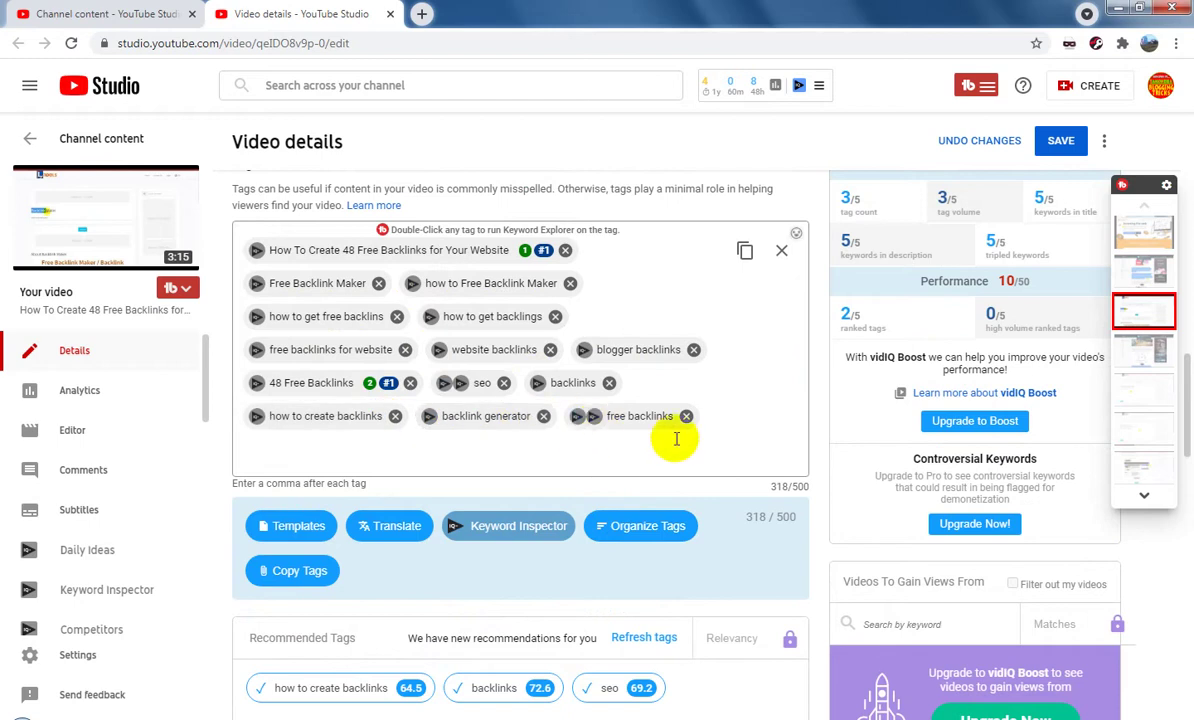
scroll(778, 547, up, 2)
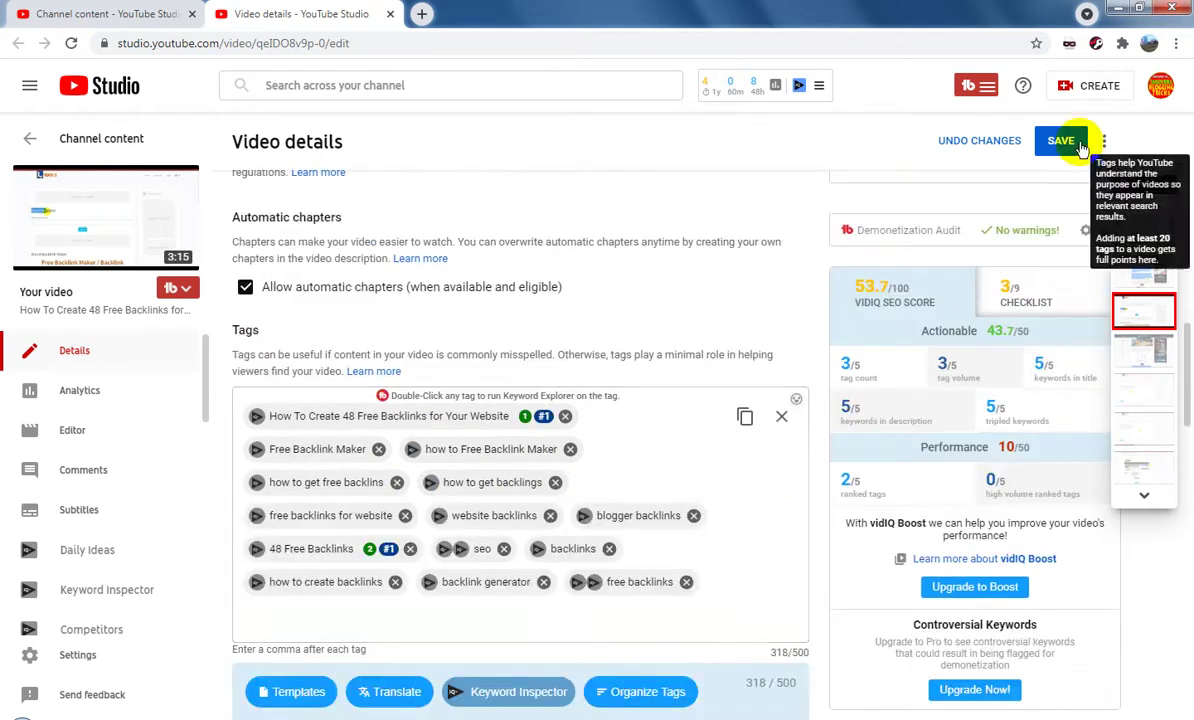
click(1062, 145)
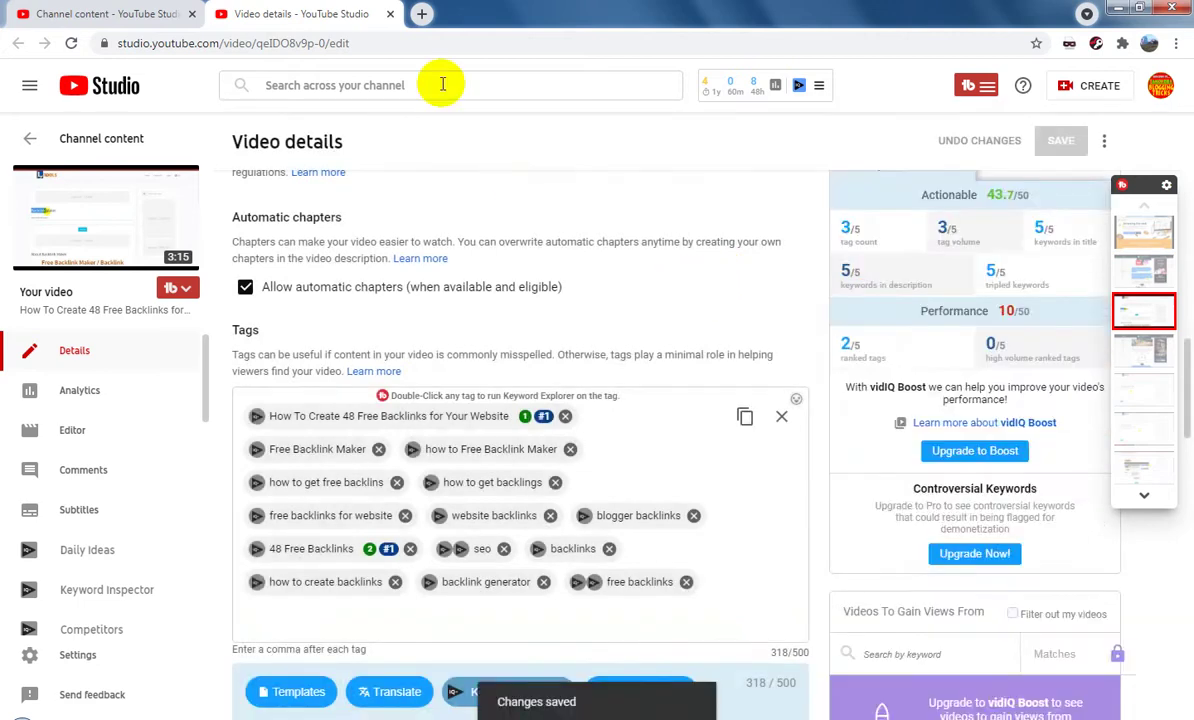
Close the backlinks video's details page and reload the channel content list.
click(390, 14)
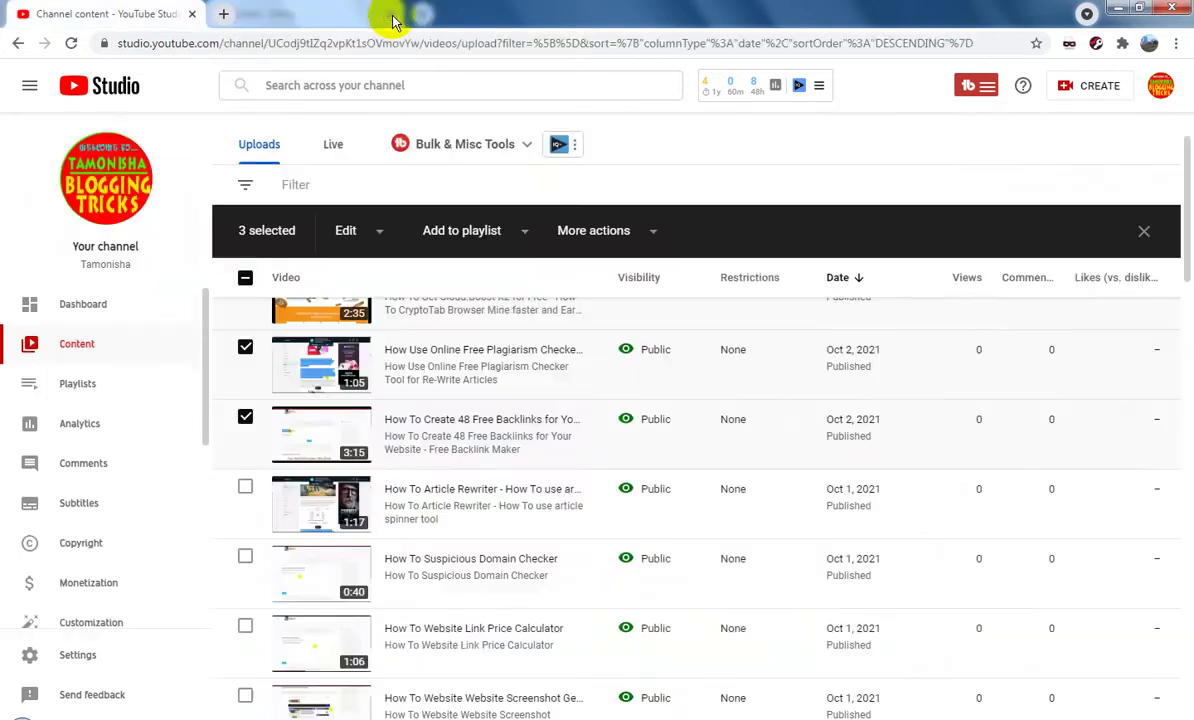
scroll(741, 206, up, 1)
right_click(740, 181)
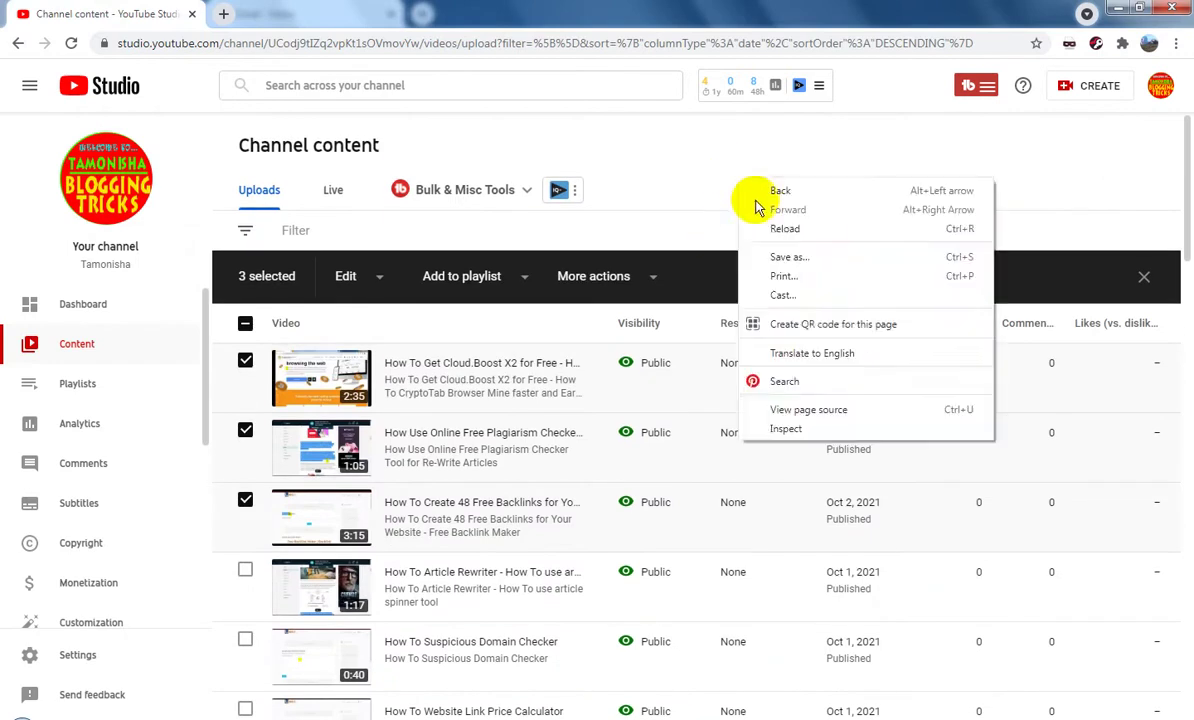
click(778, 228)
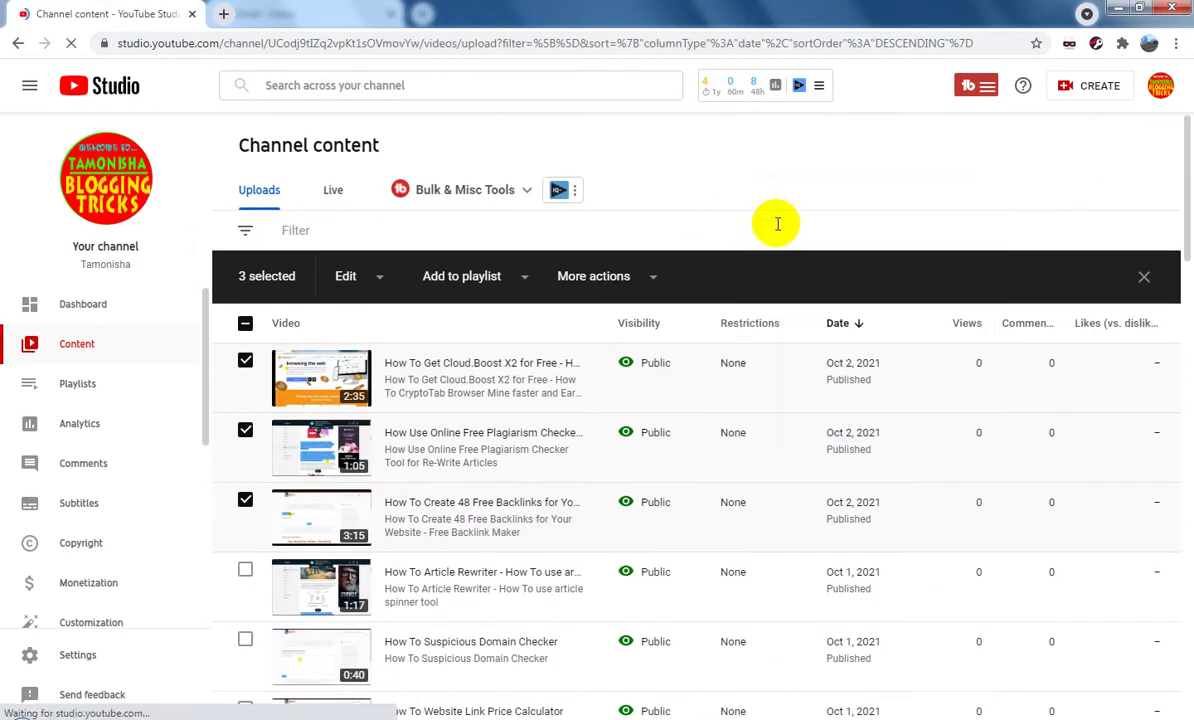